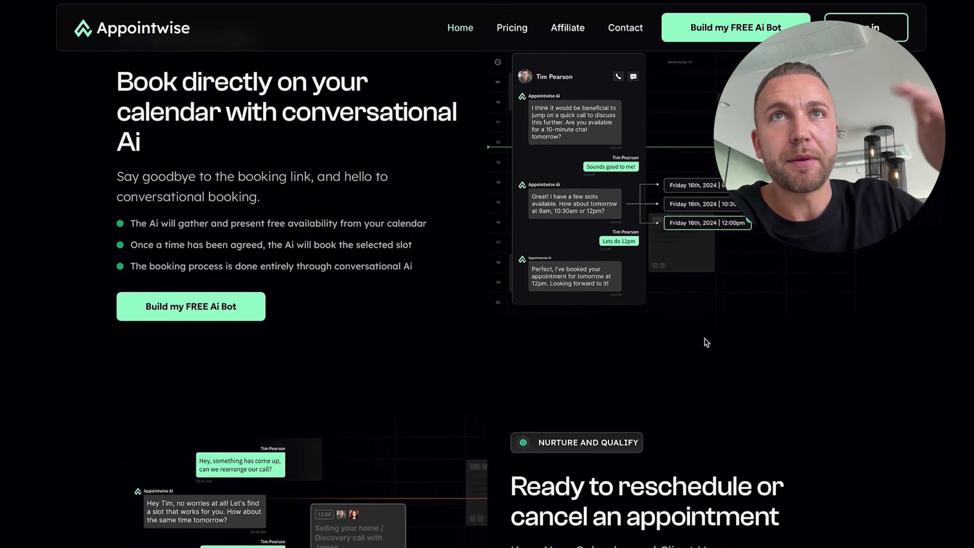
Scroll the homepage back up and narrow the Appointwise window so the setup guide shows beside it
{"action": "scroll", "coordinate": [707, 343], "scroll_direction": "down", "scroll_amount": 8}
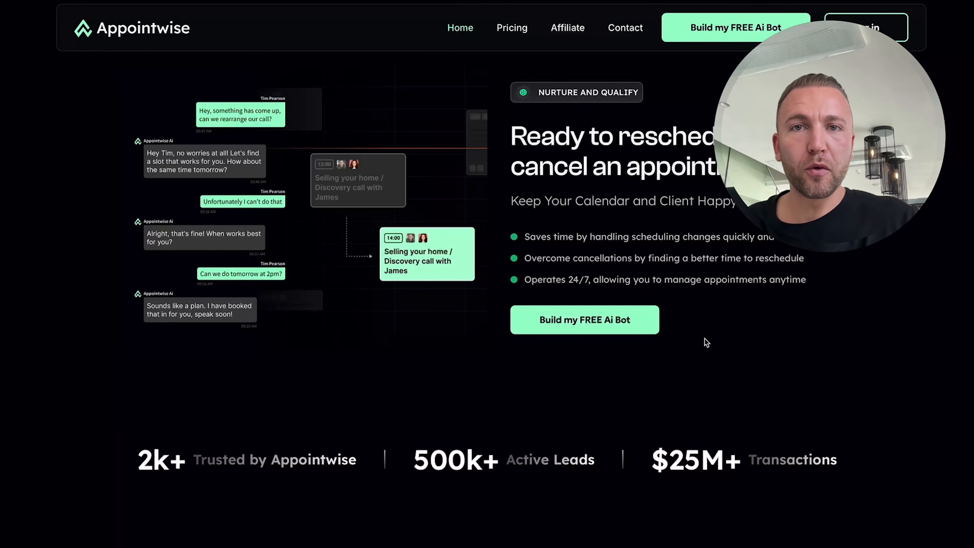
{"action": "scroll", "coordinate": [502, 348], "scroll_direction": "down", "scroll_amount": 20}
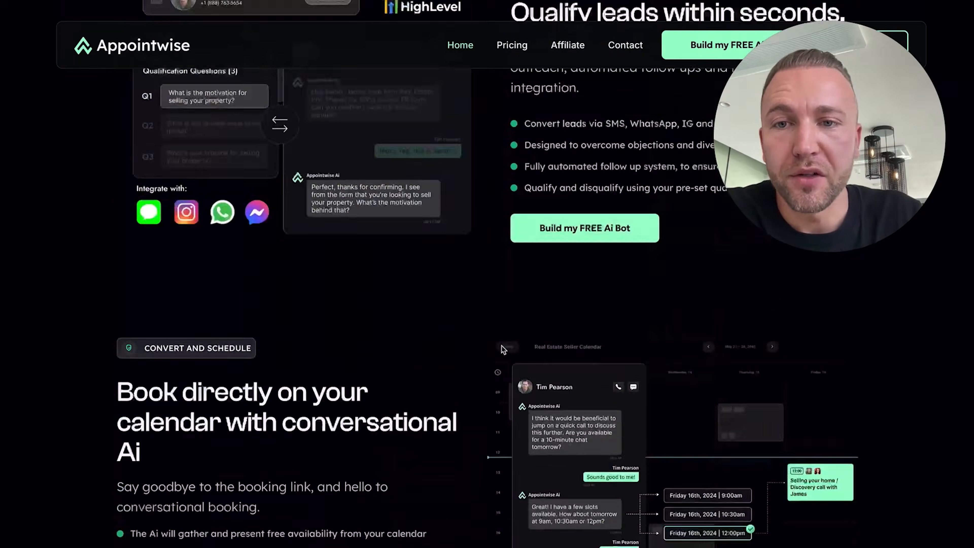
{"action": "scroll", "coordinate": [503, 349], "scroll_direction": "up", "scroll_amount": 6}
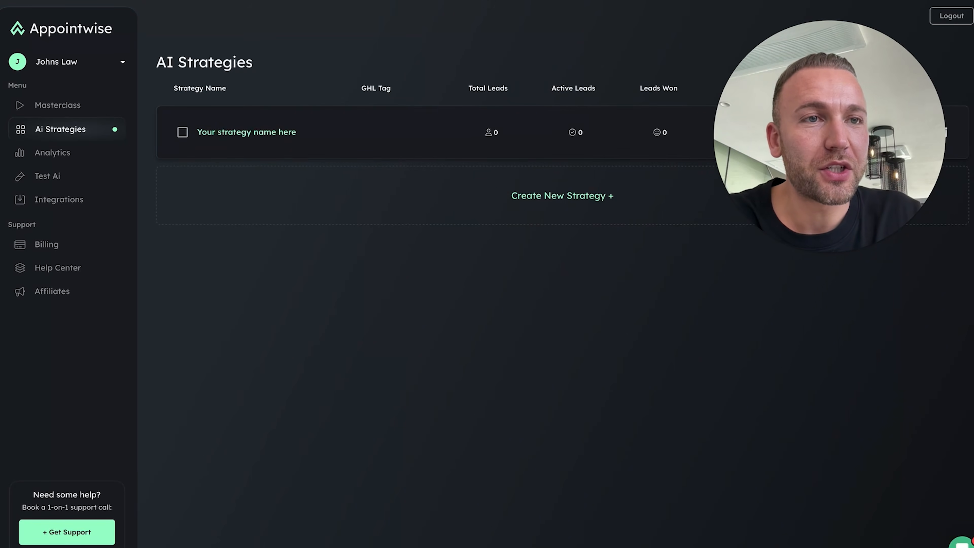
{"action": "left_click_drag", "start_coordinate": [973, 274], "coordinate": [655, 274]}
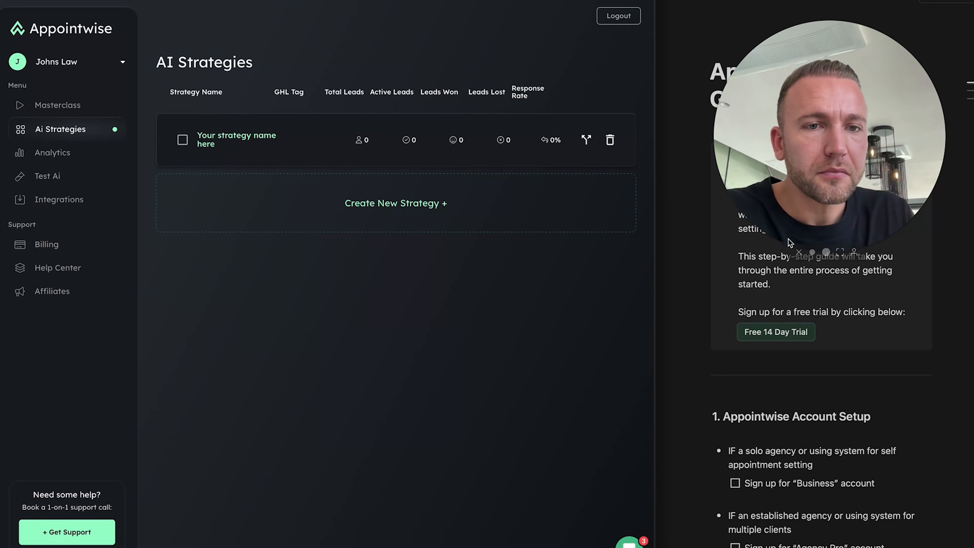
Skim the setup guide, then go to the Masterclass page with the Getting Started Course
{"action": "left_click", "coordinate": [811, 253]}
{"action": "left_click_drag", "start_coordinate": [810, 235], "coordinate": [647, 103]}
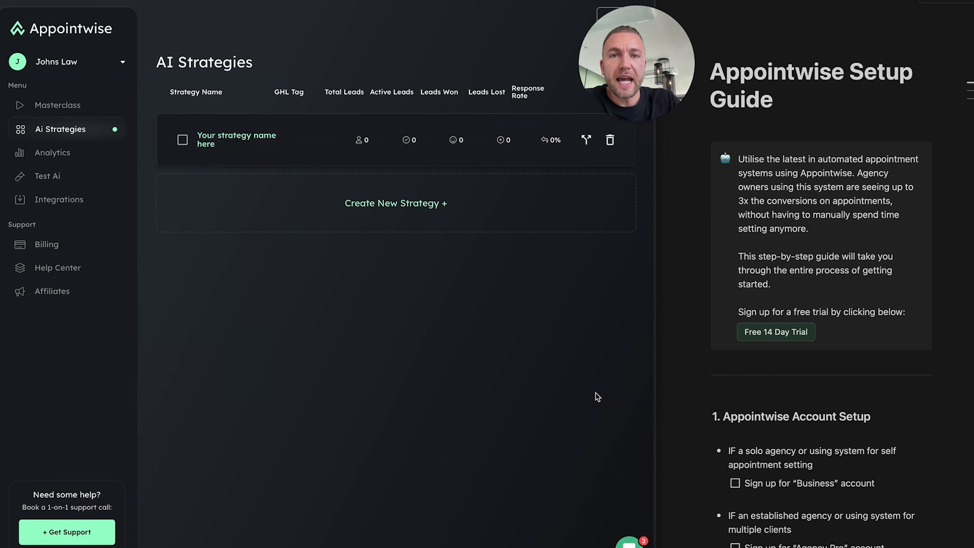
{"action": "scroll", "coordinate": [829, 350], "scroll_direction": "down", "scroll_amount": 15}
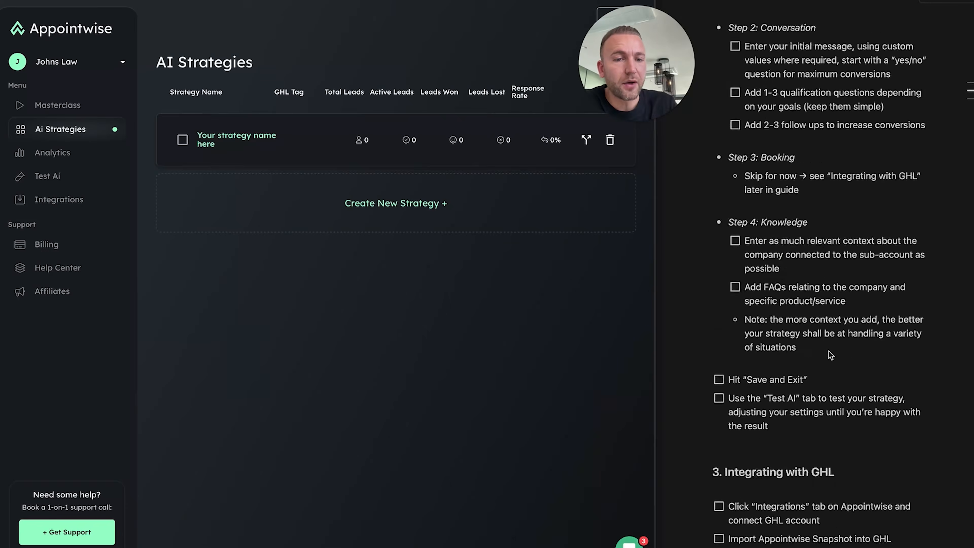
{"action": "scroll", "coordinate": [829, 350], "scroll_direction": "up", "scroll_amount": 15}
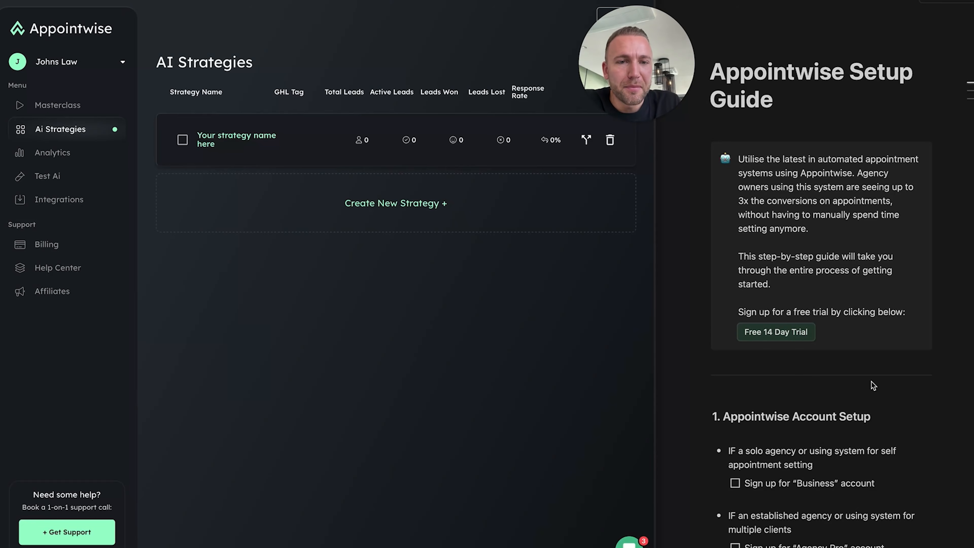
{"action": "scroll", "coordinate": [819, 446], "scroll_direction": "down", "scroll_amount": 15}
{"action": "scroll", "coordinate": [819, 445], "scroll_direction": "up", "scroll_amount": 15}
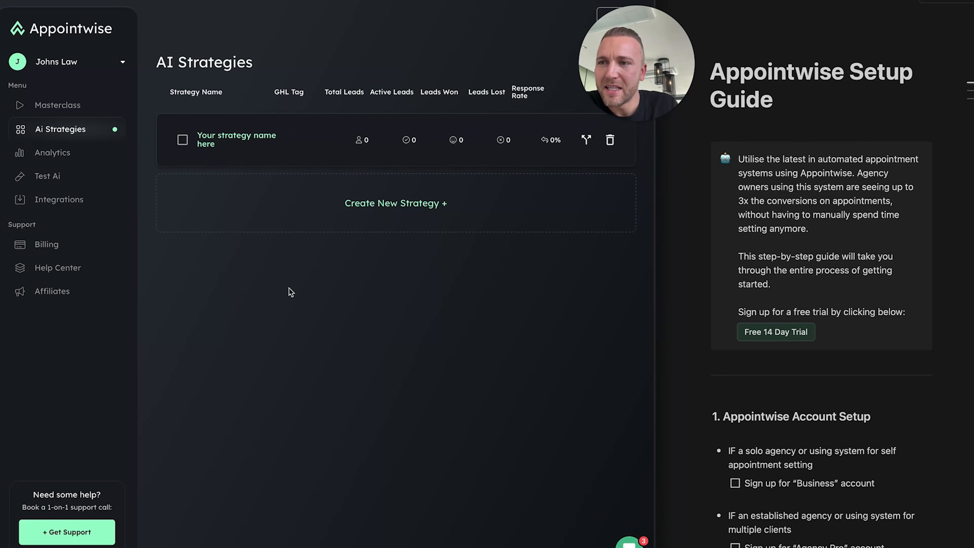
{"action": "left_click", "coordinate": [52, 105]}
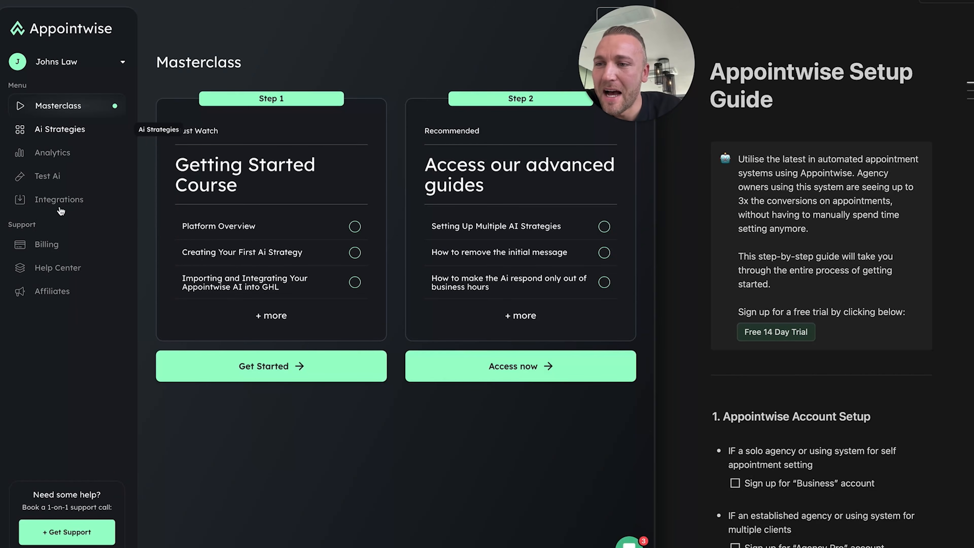
Visit the Ai Strategies, Analytics and Test Ai pages, then open the client account switcher
{"action": "left_click", "coordinate": [58, 129]}
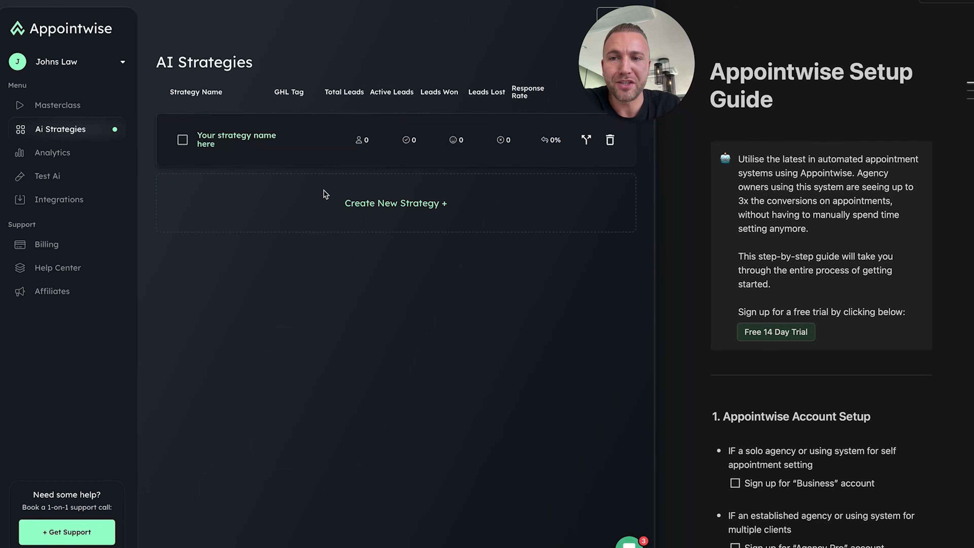
{"action": "left_click", "coordinate": [62, 153]}
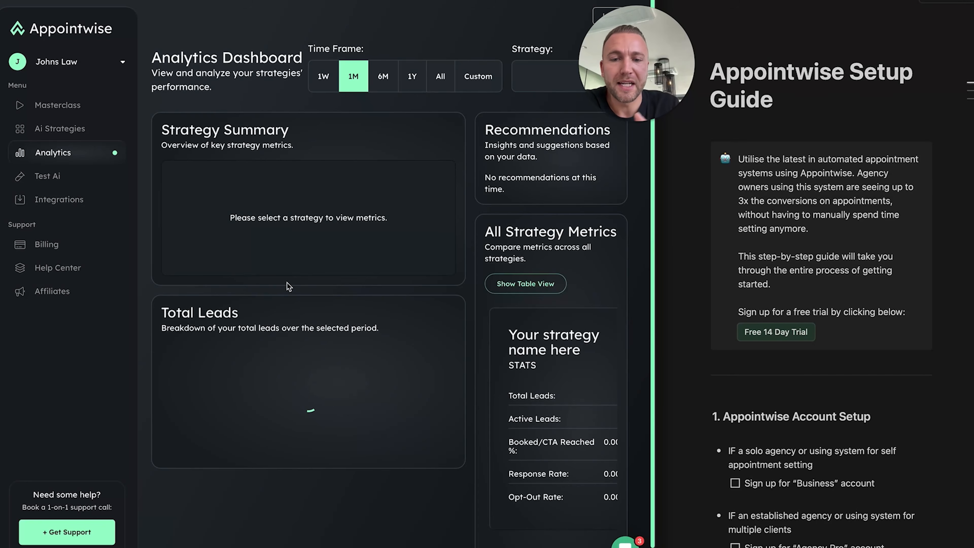
{"action": "left_click", "coordinate": [74, 181]}
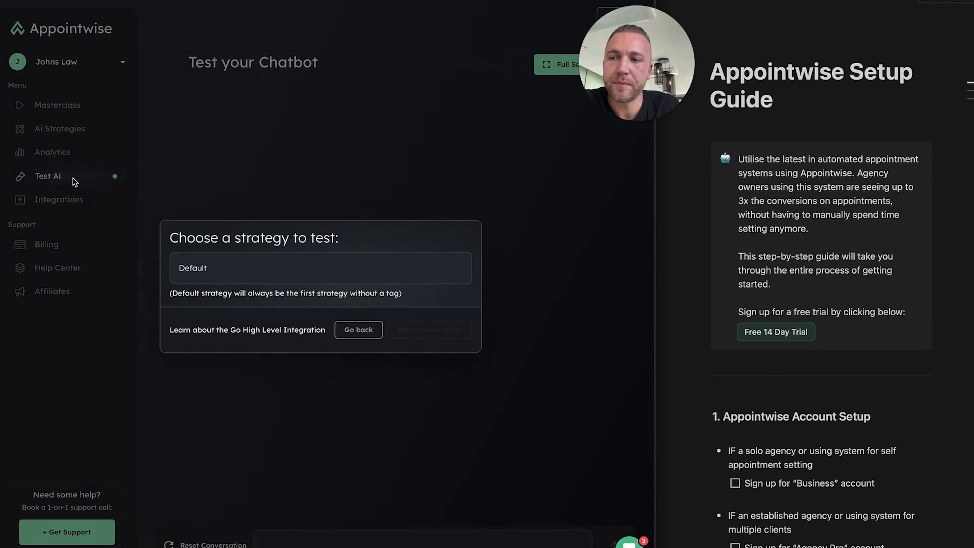
{"action": "left_click", "coordinate": [355, 327]}
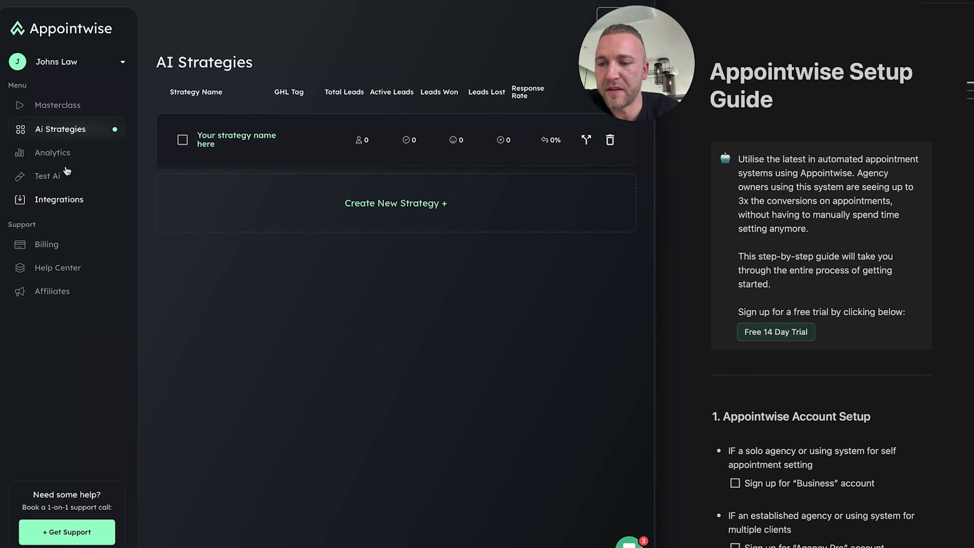
{"action": "left_click", "coordinate": [117, 67]}
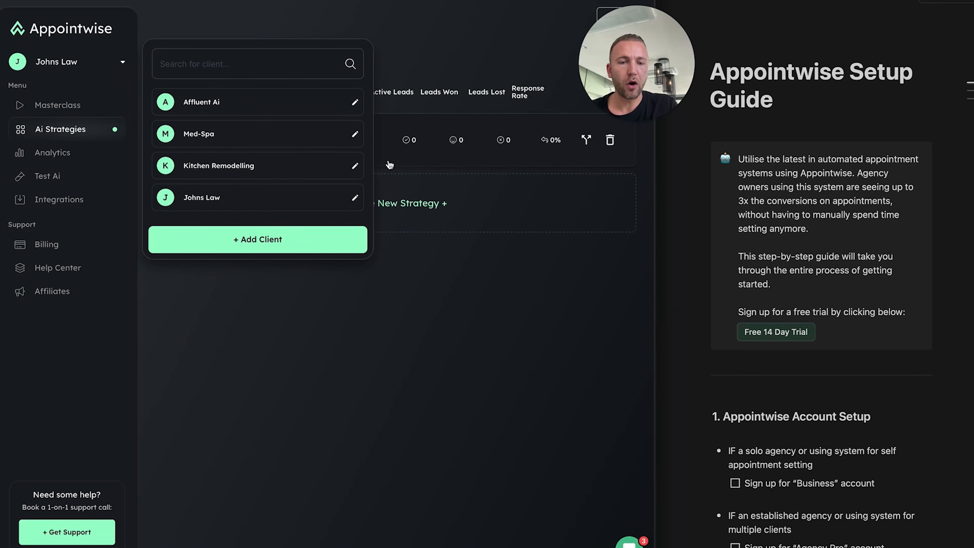
Reselect the current client account and dismiss the 'Choose a strategy option' prompt
{"action": "scroll", "coordinate": [839, 453], "scroll_direction": "down", "scroll_amount": 2}
{"action": "scroll", "coordinate": [839, 434], "scroll_direction": "down", "scroll_amount": 1}
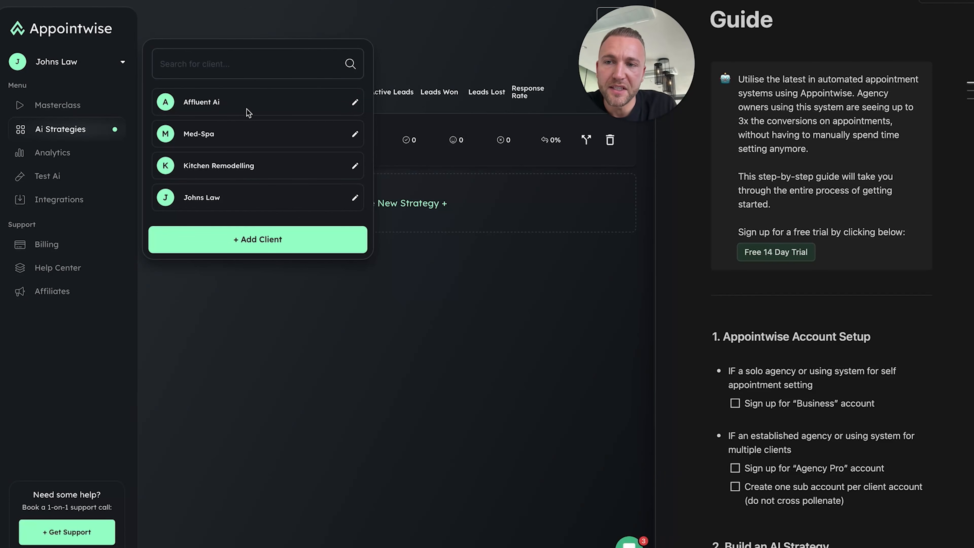
{"action": "left_click", "coordinate": [238, 203]}
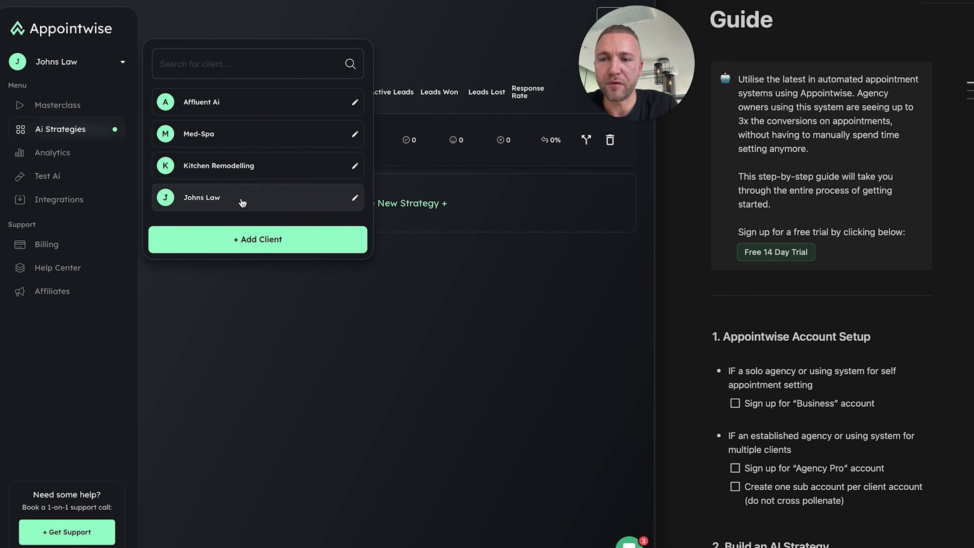
{"action": "left_click", "coordinate": [241, 203]}
{"action": "left_click", "coordinate": [430, 218]}
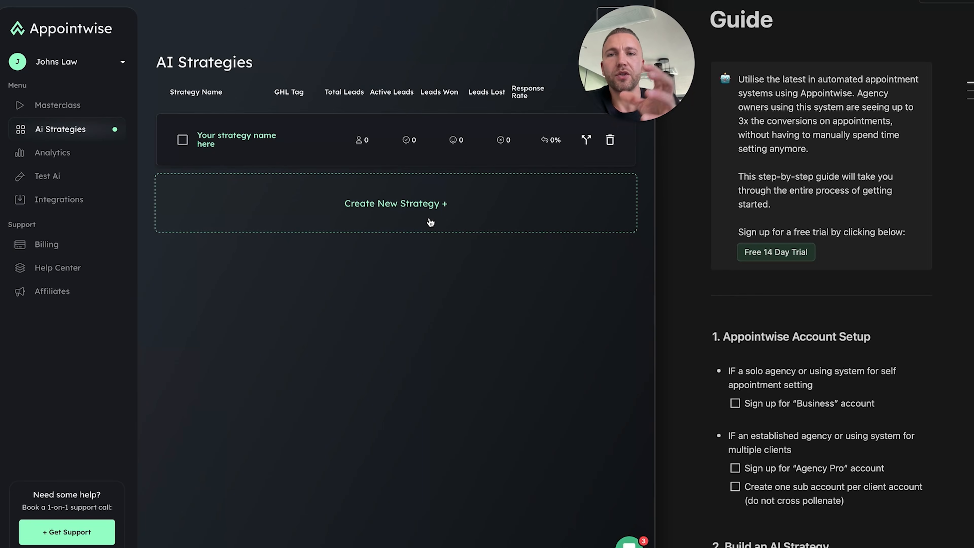
Tick 'Sign up for Agency Pro account' and 'Create one sub account per client account', then scroll to '2. Build an AI Strategy'
{"action": "scroll", "coordinate": [790, 432], "scroll_direction": "down", "scroll_amount": 5}
{"action": "left_click", "coordinate": [735, 297]}
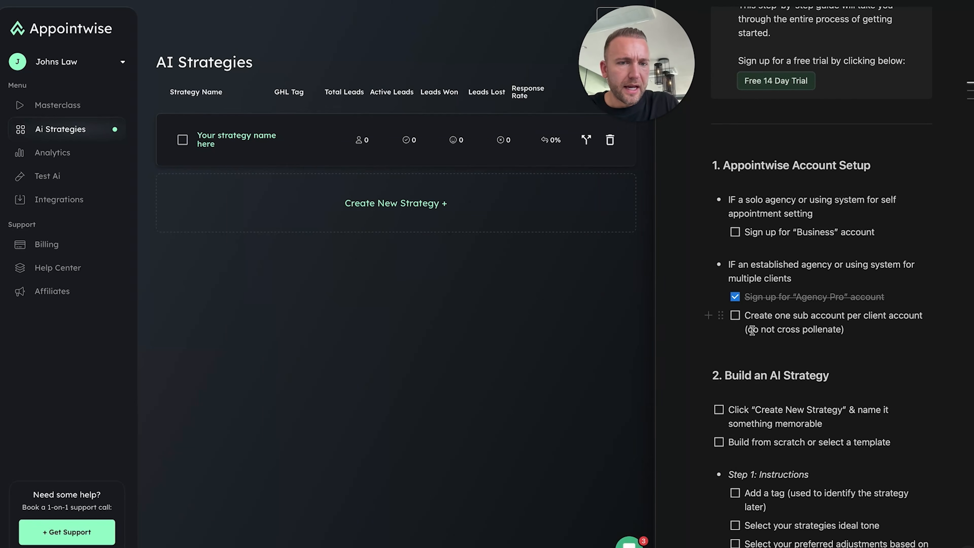
{"action": "left_click", "coordinate": [736, 318]}
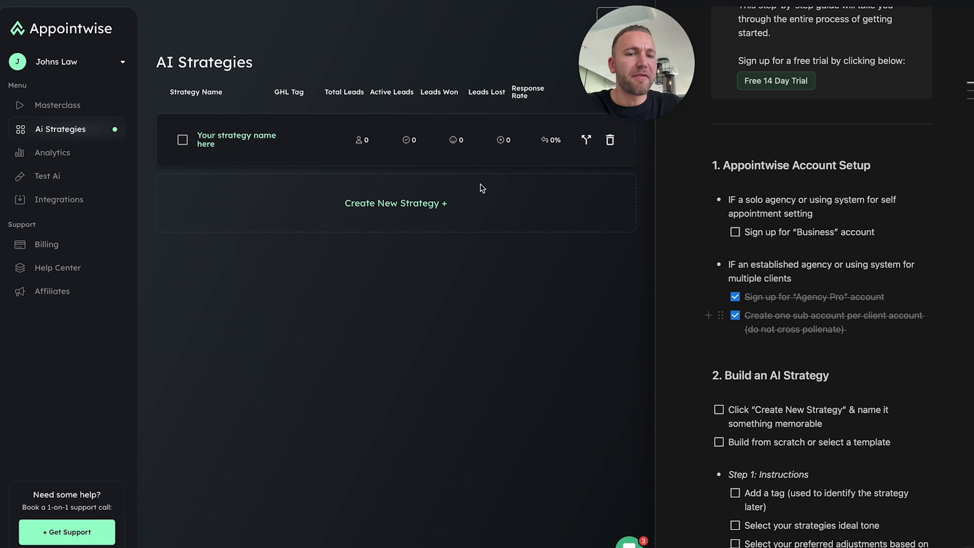
{"action": "scroll", "coordinate": [780, 304], "scroll_direction": "down", "scroll_amount": 2}
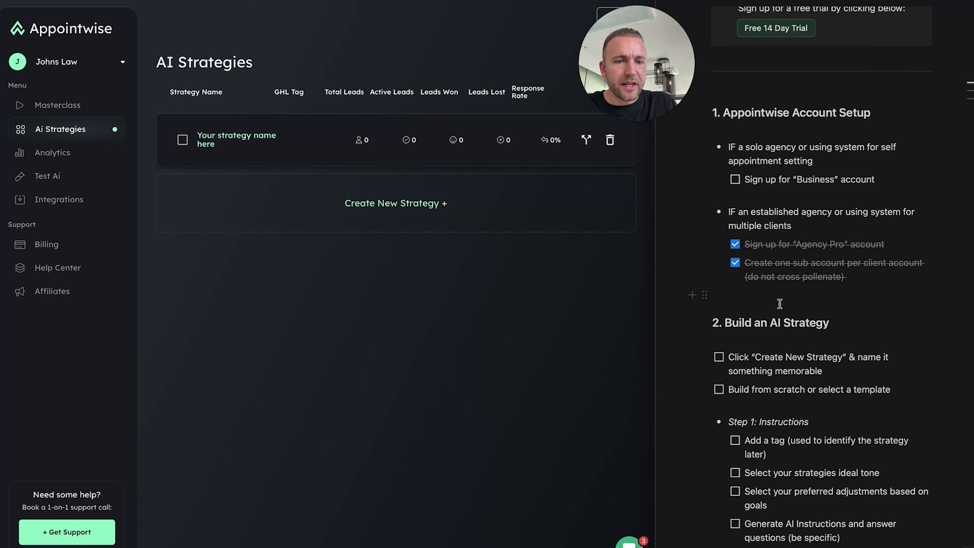
{"action": "scroll", "coordinate": [780, 304], "scroll_direction": "down", "scroll_amount": 5}
{"action": "scroll", "coordinate": [780, 303], "scroll_direction": "down", "scroll_amount": 3}
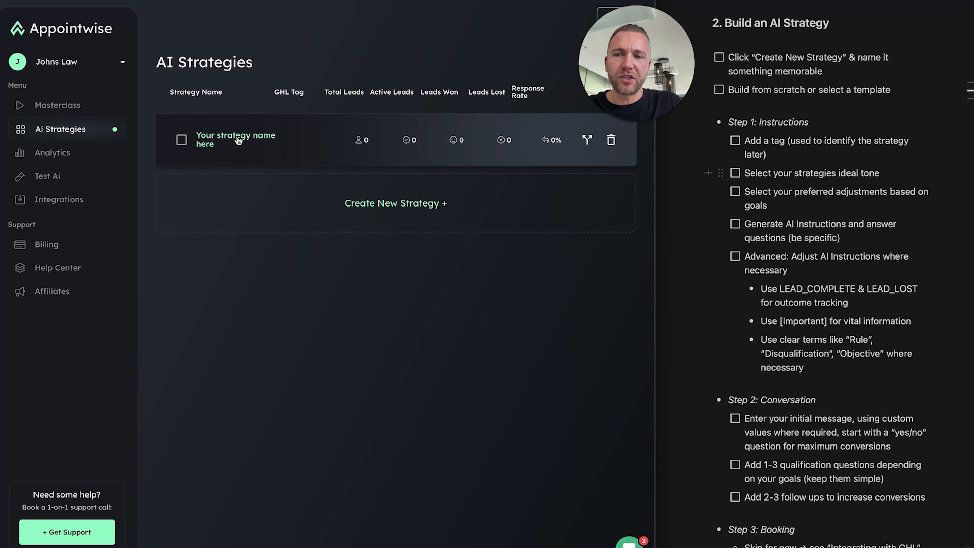
Open the existing strategy for editing and rename it 'Free Consultation'
{"action": "left_click", "coordinate": [264, 143]}
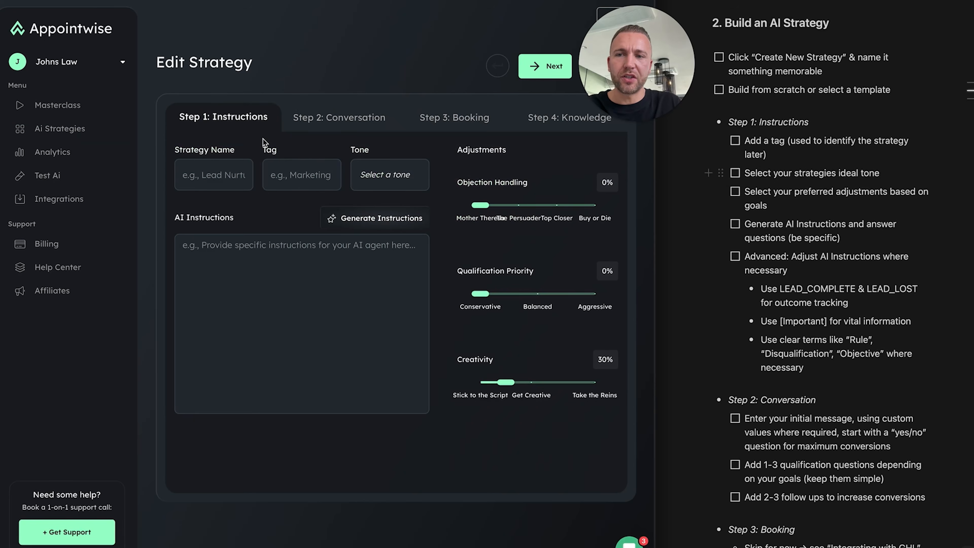
{"action": "triple_click", "coordinate": [226, 170]}
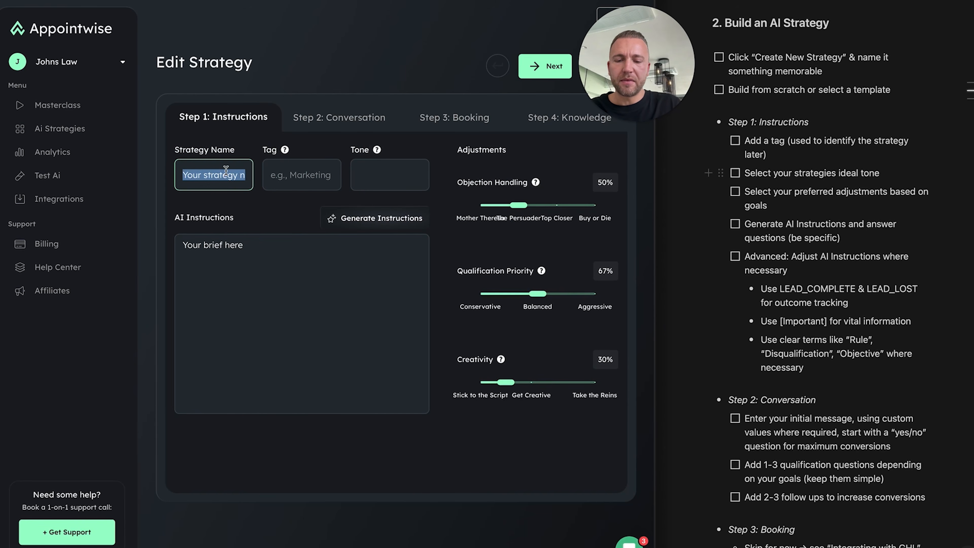
{"action": "type", "text": "J"}
{"action": "key", "text": "BackSpace"}
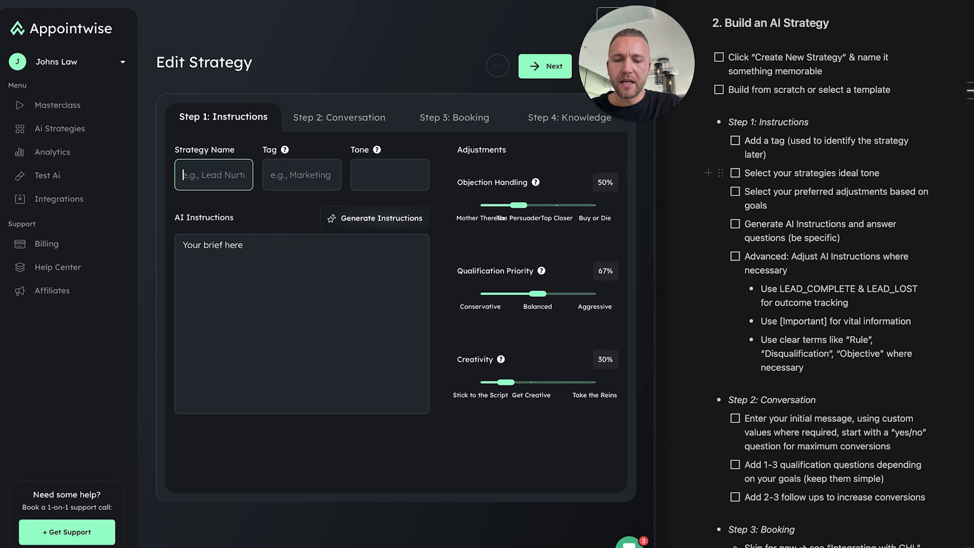
{"action": "type", "text": "Johns"}
{"action": "type", "text": " Law Appo"}
{"action": "type", "text": "intmets"}
{"action": "left_click_drag", "start_coordinate": [193, 178], "coordinate": [263, 175]}
{"action": "type", "text": "Free Co"}
{"action": "double_click", "coordinate": [225, 175]}
{"action": "key", "text": "BackSpace"}
{"action": "type", "text": "nsult"}
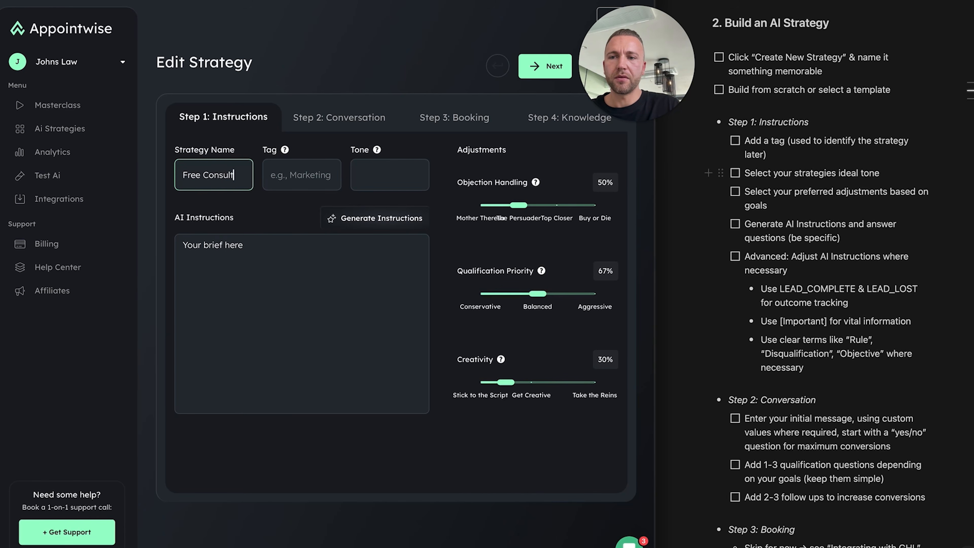
{"action": "type", "text": "ation"}
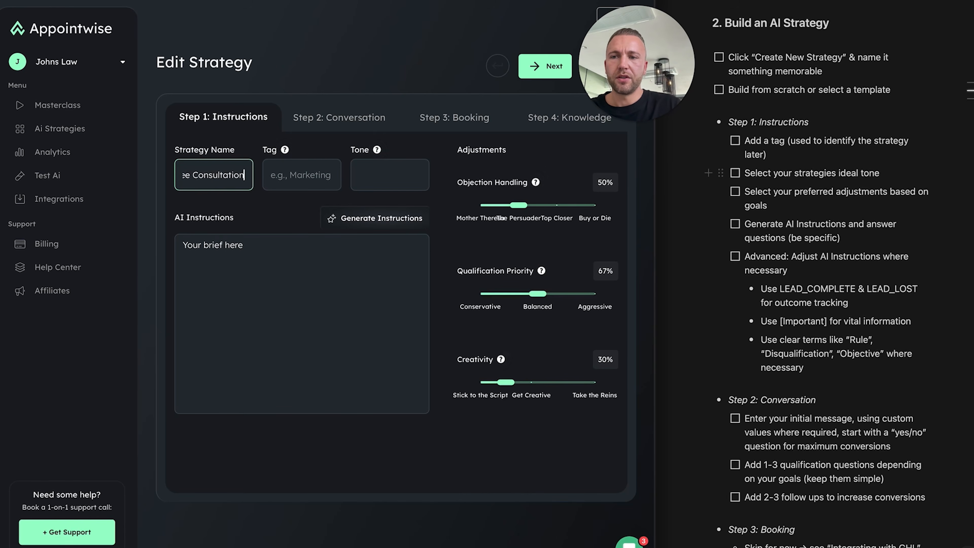
{"action": "left_click_drag", "start_coordinate": [222, 178], "coordinate": [140, 177]}
{"action": "left_click", "coordinate": [223, 184]}
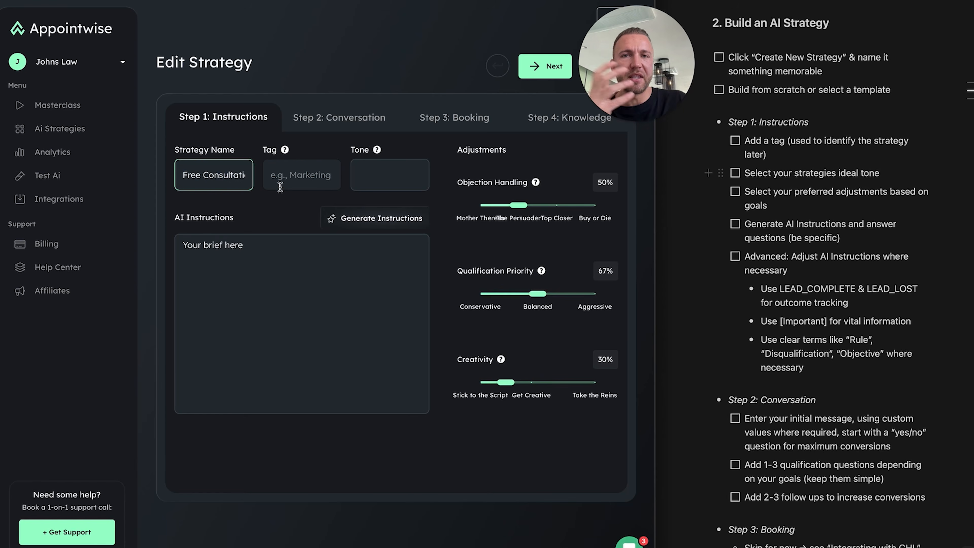
Enter 'freeconsultation' in the strategy's Tag field
{"action": "left_click", "coordinate": [305, 184]}
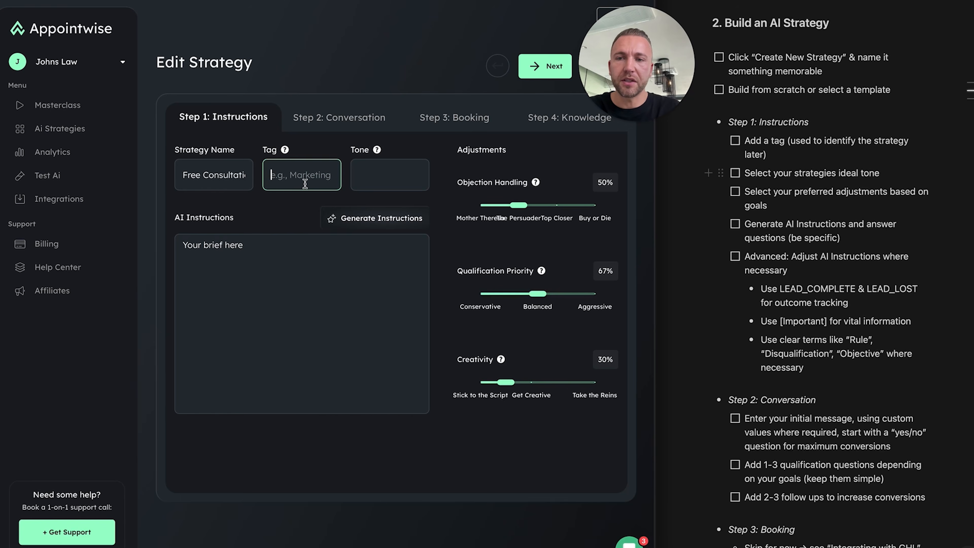
{"action": "type", "text": "freeconsutc"}
{"action": "key", "text": "BackSpace"}
{"action": "type", "text": "lait"}
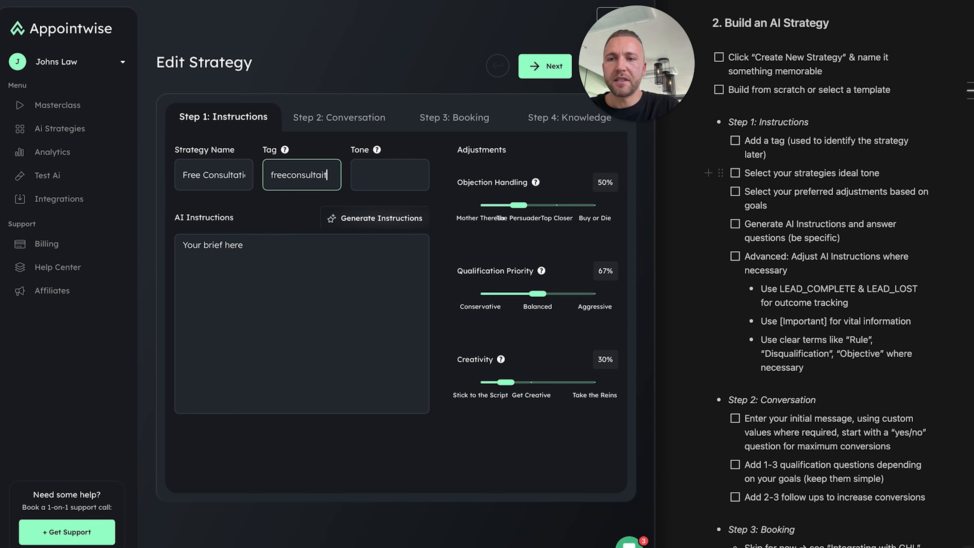
{"action": "key", "text": "BackSpace"}
{"action": "key", "text": "BackSpace"}
{"action": "type", "text": "tion"}
{"action": "left_click", "coordinate": [296, 216]}
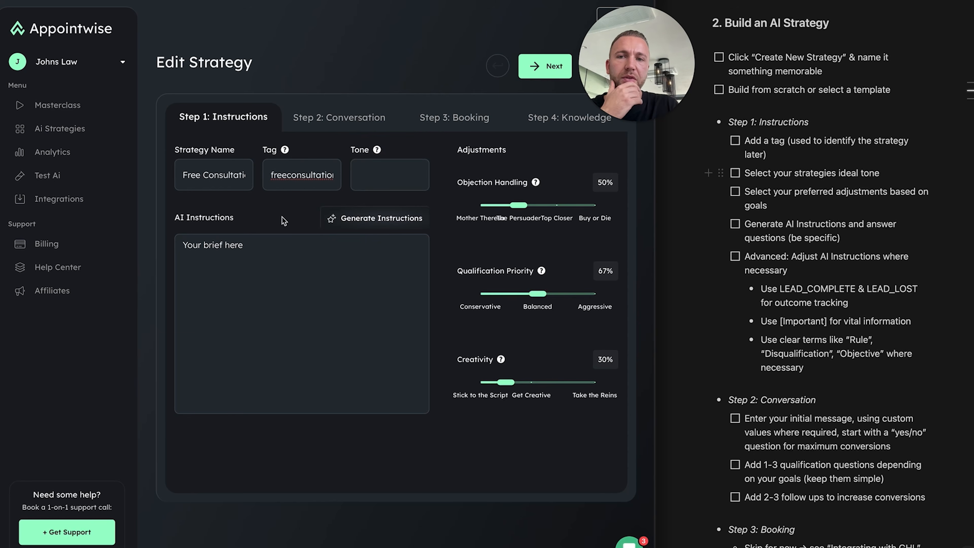
{"action": "left_click", "coordinate": [396, 184]}
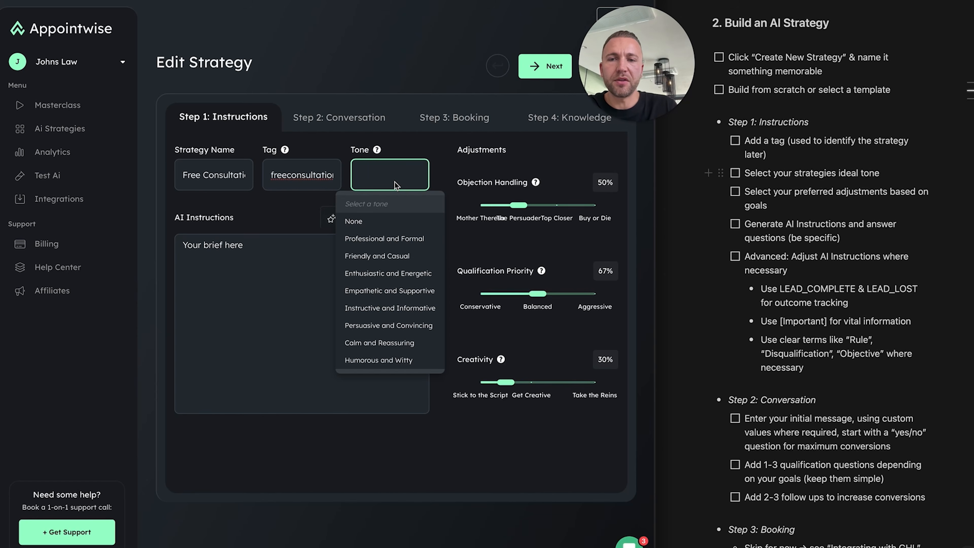
Set the strategy's tone to 'Professional and Formal'
{"action": "left_click", "coordinate": [409, 188]}
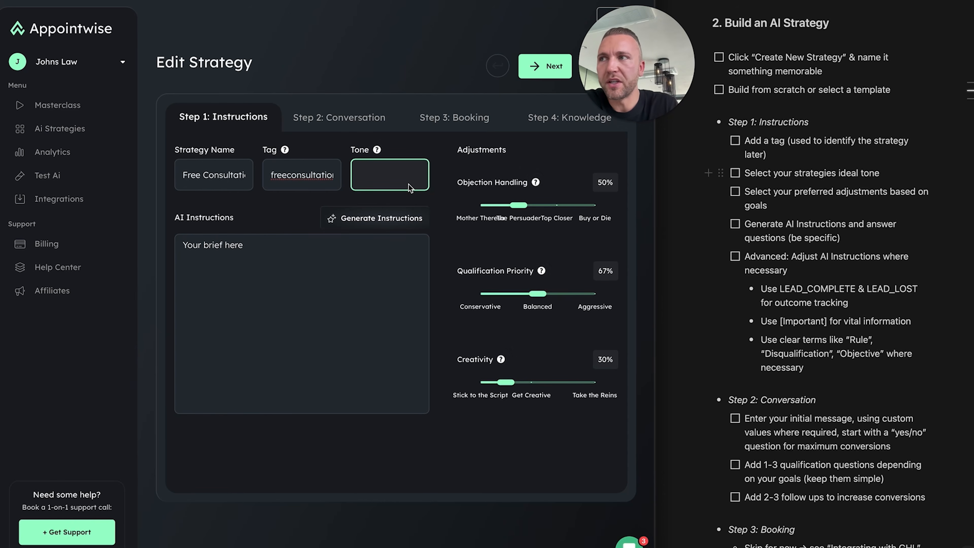
{"action": "left_click", "coordinate": [411, 189]}
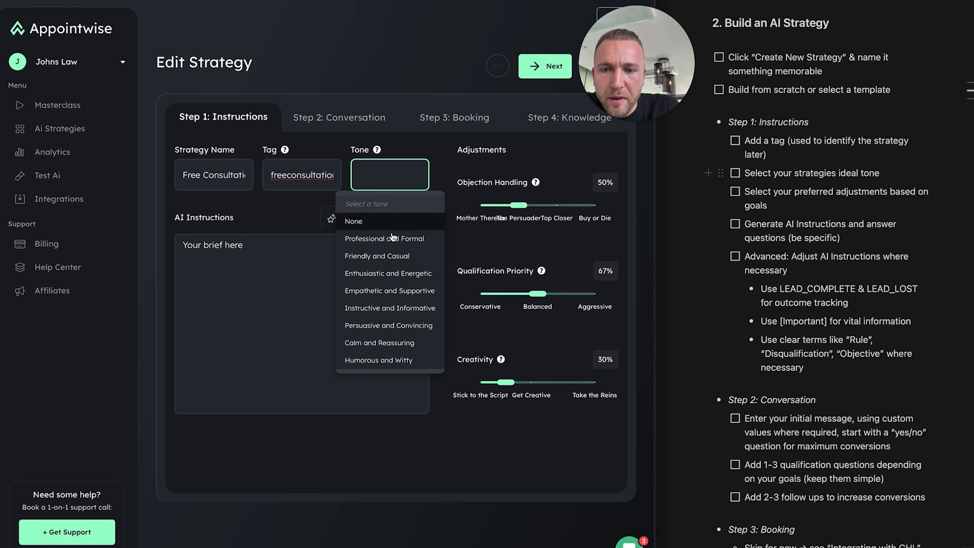
{"action": "left_click", "coordinate": [368, 257]}
{"action": "left_click", "coordinate": [395, 184]}
{"action": "left_click", "coordinate": [384, 240]}
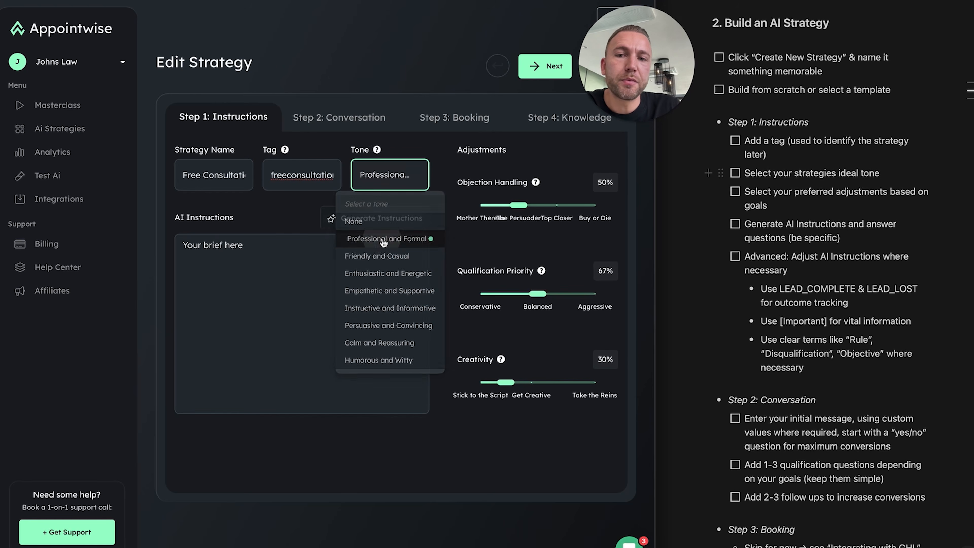
{"action": "left_click", "coordinate": [385, 177]}
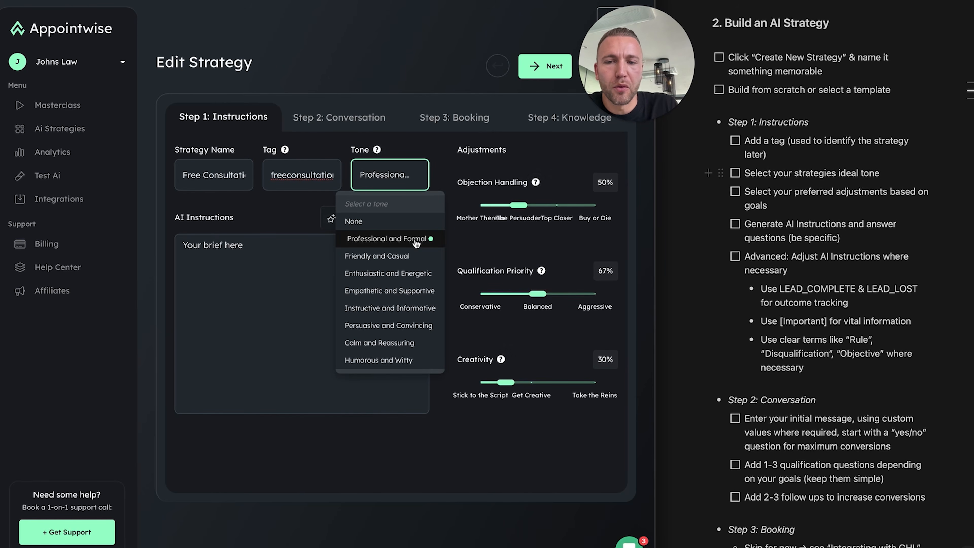
{"action": "left_click", "coordinate": [398, 174]}
{"action": "left_click", "coordinate": [399, 173]}
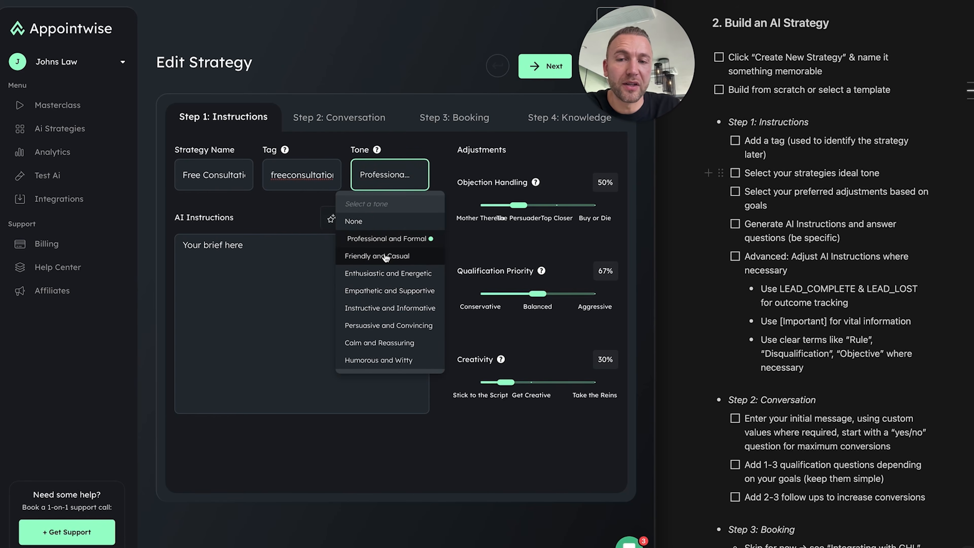
{"action": "left_click", "coordinate": [406, 176]}
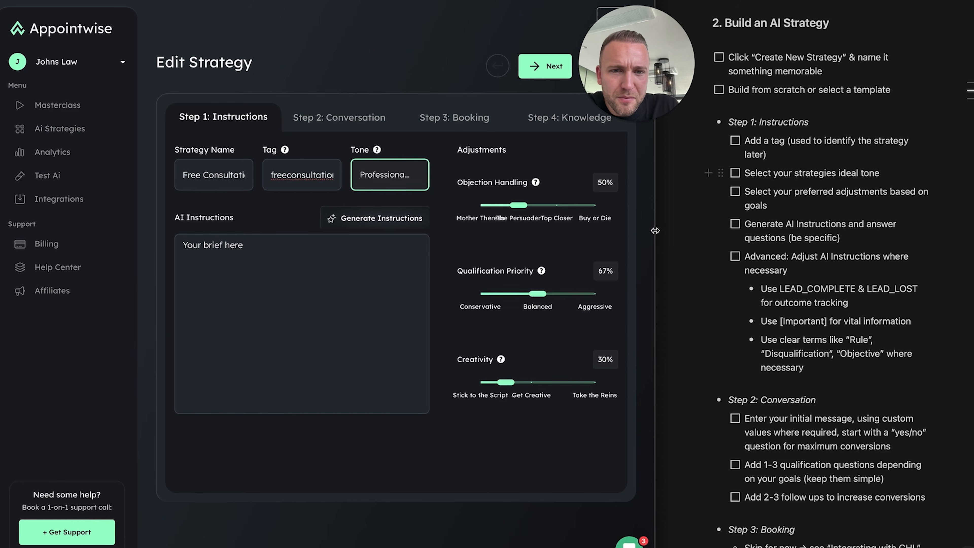
Tick the tag and ideal-tone checklist items and raise Objection Handling to 100% (Buy or Die)
{"action": "left_click", "coordinate": [735, 141]}
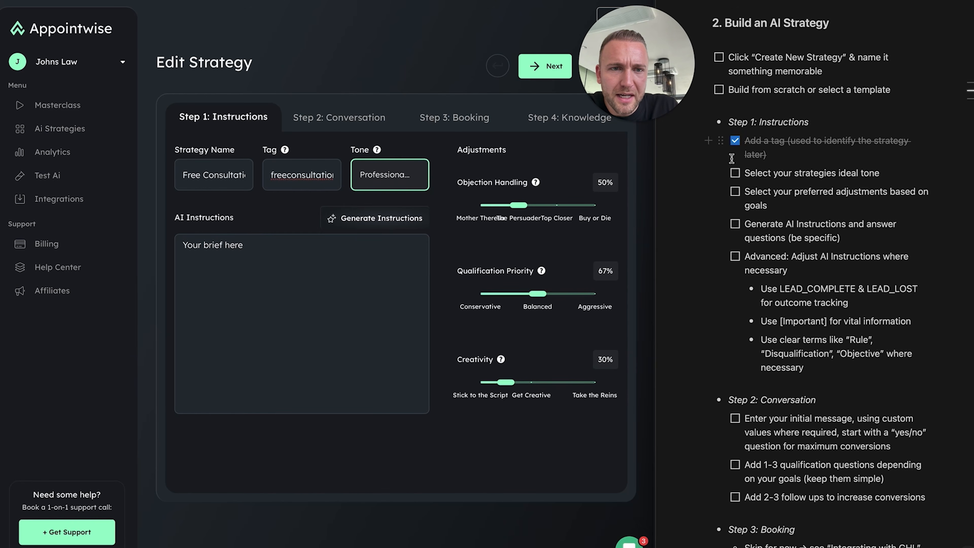
{"action": "left_click", "coordinate": [735, 173]}
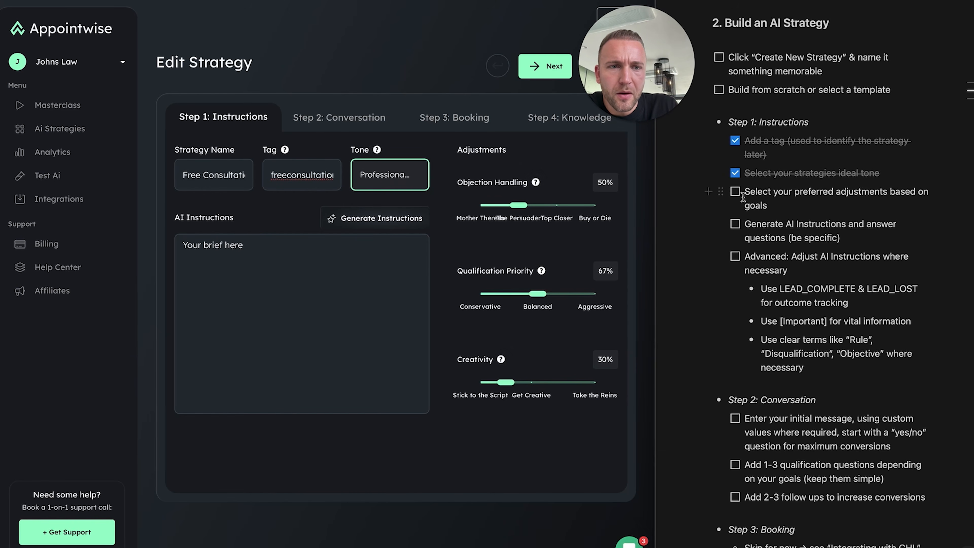
{"action": "left_click_drag", "start_coordinate": [655, 236], "coordinate": [971, 237]}
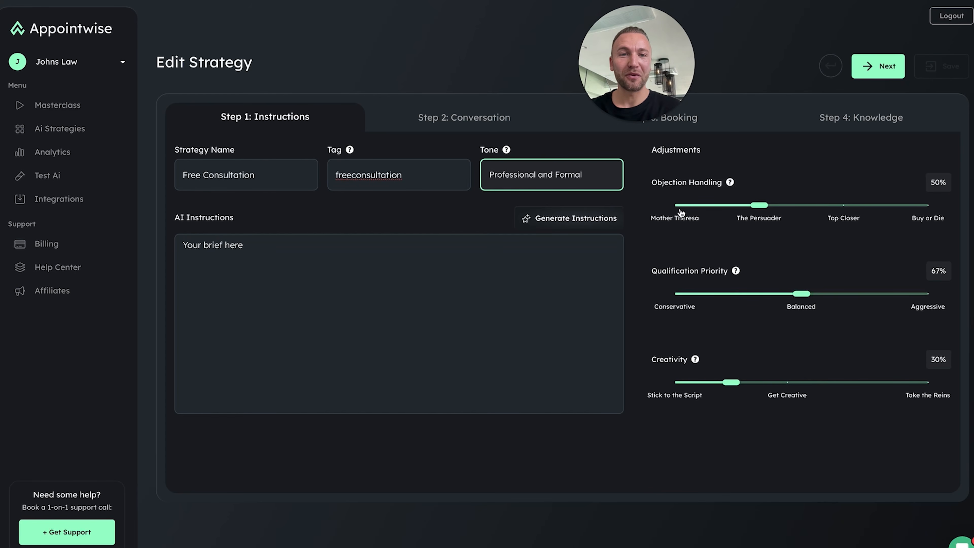
{"action": "left_click_drag", "start_coordinate": [761, 207], "coordinate": [927, 209]}
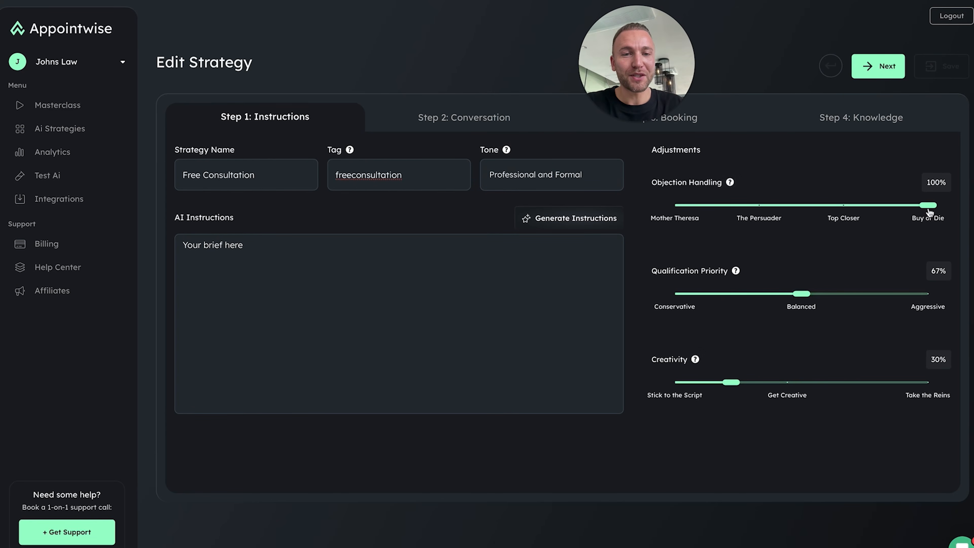
Drop Objection Handling to 75% (Top Closer) and Creativity to 10% (Stick to the Script)
{"action": "left_click", "coordinate": [885, 220]}
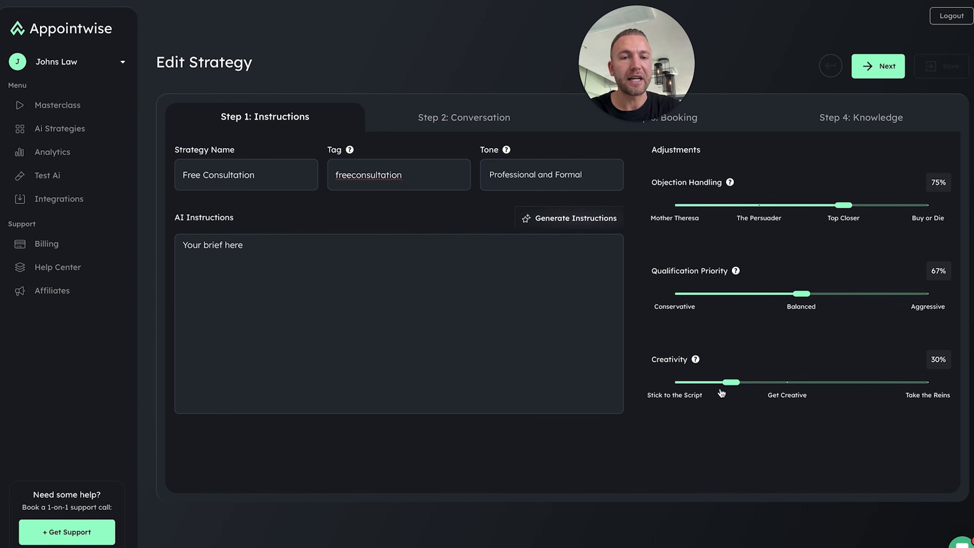
{"action": "left_click_drag", "start_coordinate": [725, 387], "coordinate": [674, 387]}
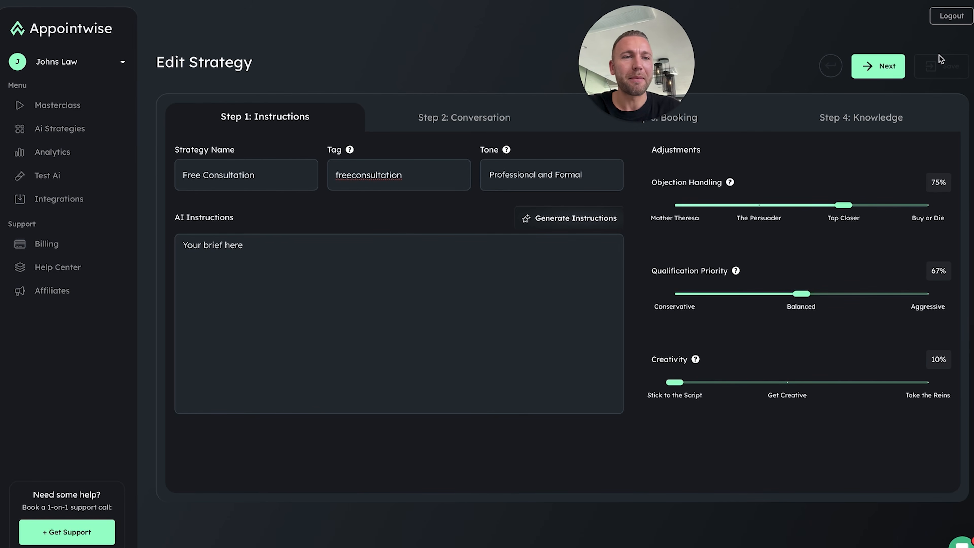
{"action": "left_click_drag", "start_coordinate": [973, 20], "coordinate": [655, 29]}
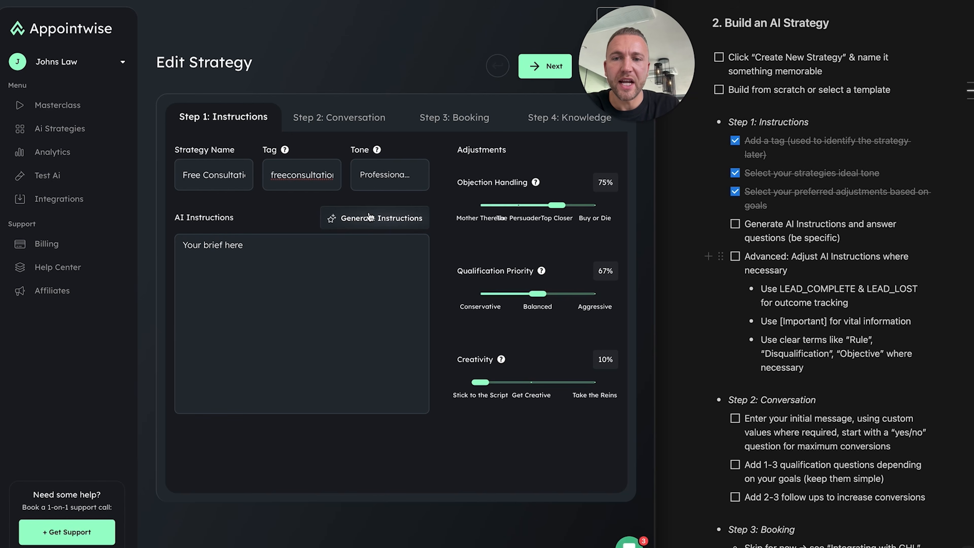
Open the AI instruction builder and describe the AI's employer as a 30-year New York injury law firm
{"action": "left_click", "coordinate": [332, 280]}
{"action": "left_click", "coordinate": [256, 205]}
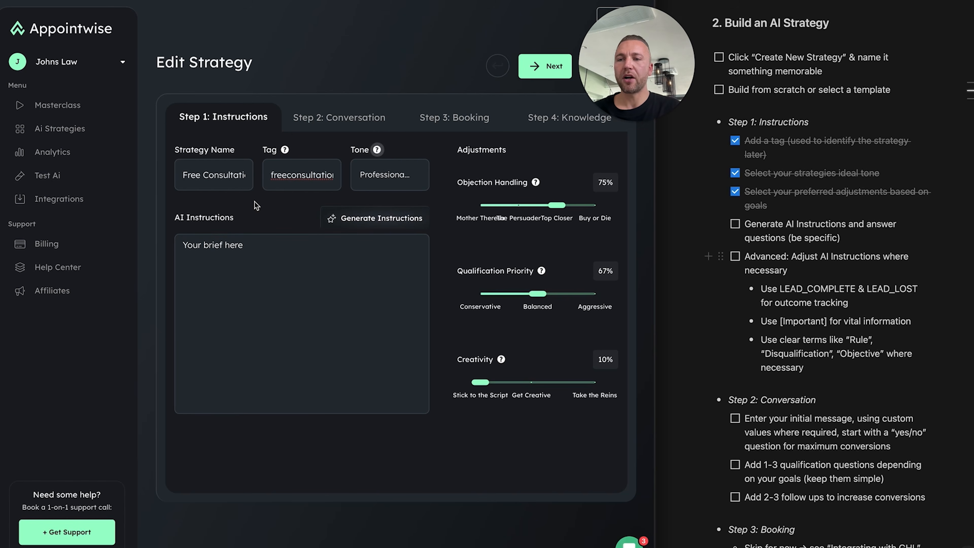
{"action": "left_click", "coordinate": [251, 323]}
{"action": "left_click", "coordinate": [375, 227]}
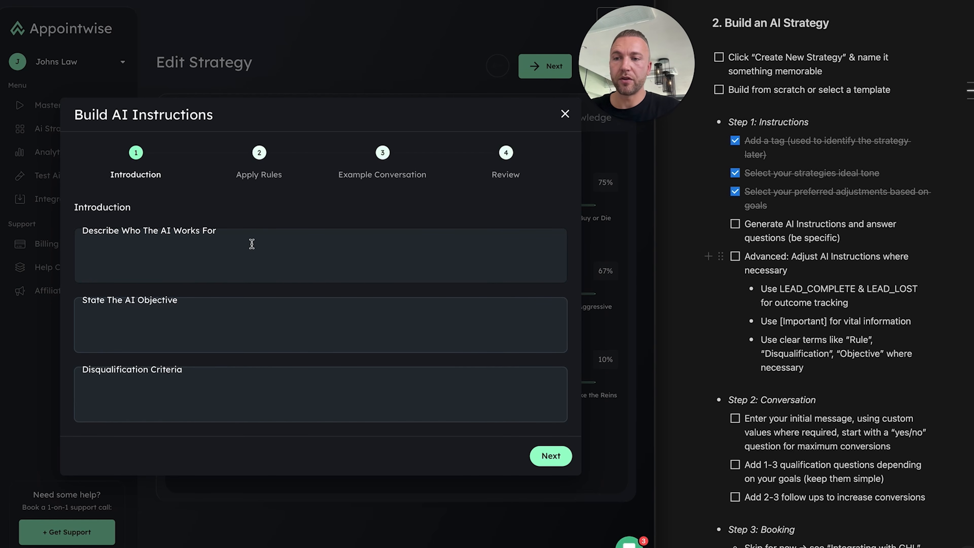
{"action": "left_click", "coordinate": [252, 244]}
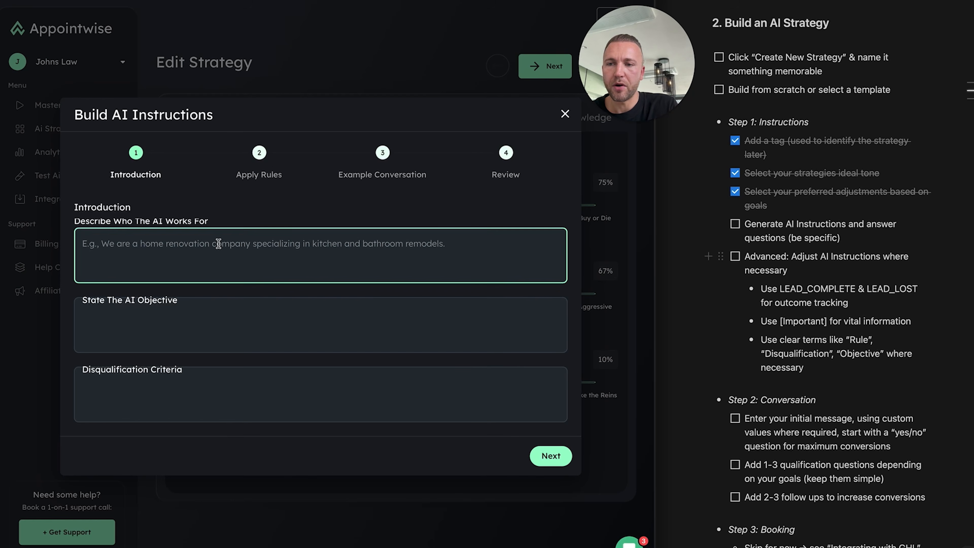
{"action": "type", "text": "We are a law firm based in New Y"}
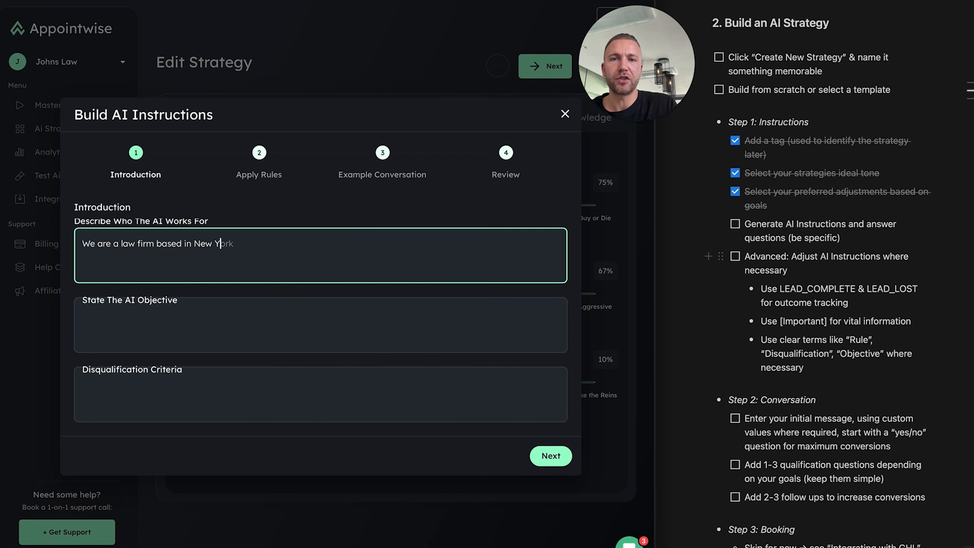
{"action": "type", "text": "ork who specialise in i"}
{"action": "type", "text": "njury, we've been around for 3"}
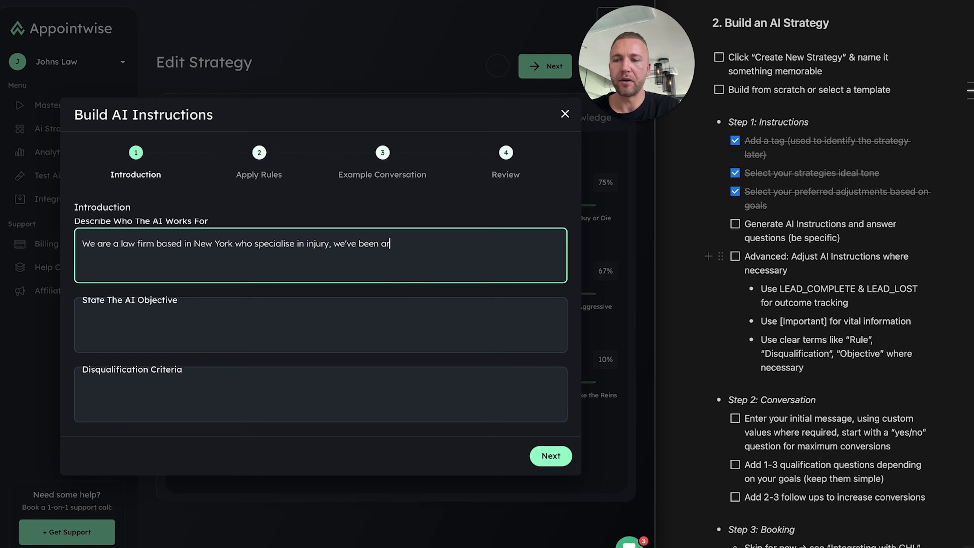
{"action": "type", "text": "0 years and have a great local reputation."}
State the AI objective: convert meta-ad leads opting in for a free consultation into appointments
{"action": "left_click", "coordinate": [131, 309]}
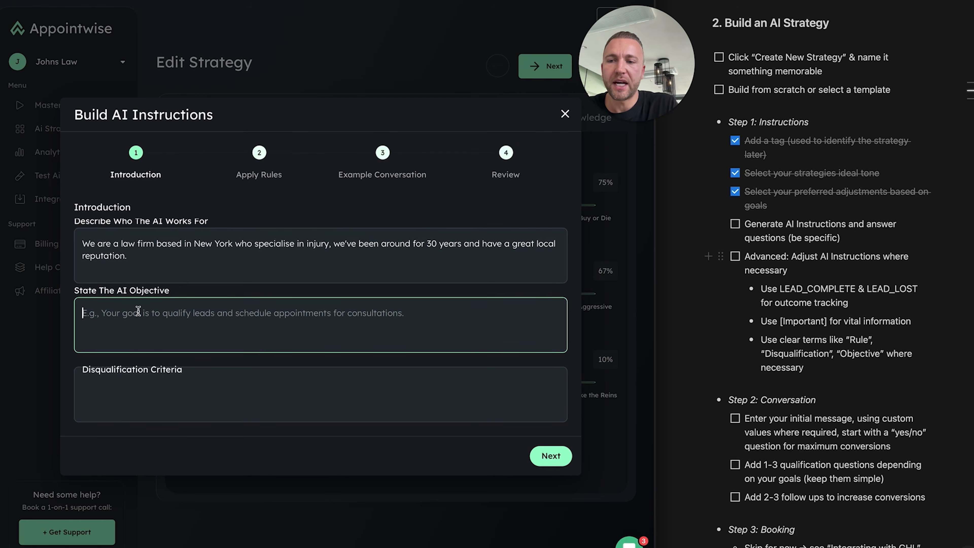
{"action": "type", "text": "The goal is to "}
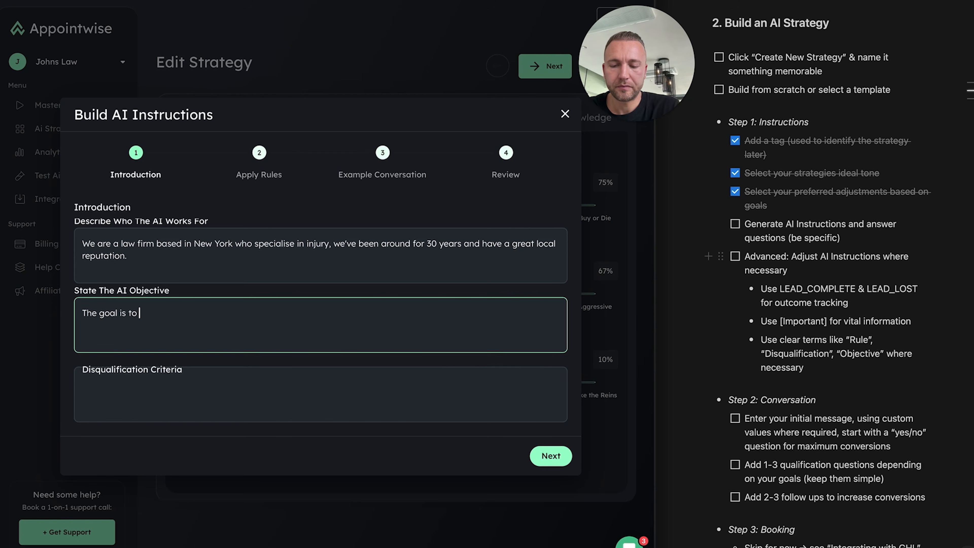
{"action": "type", "text": "hand"}
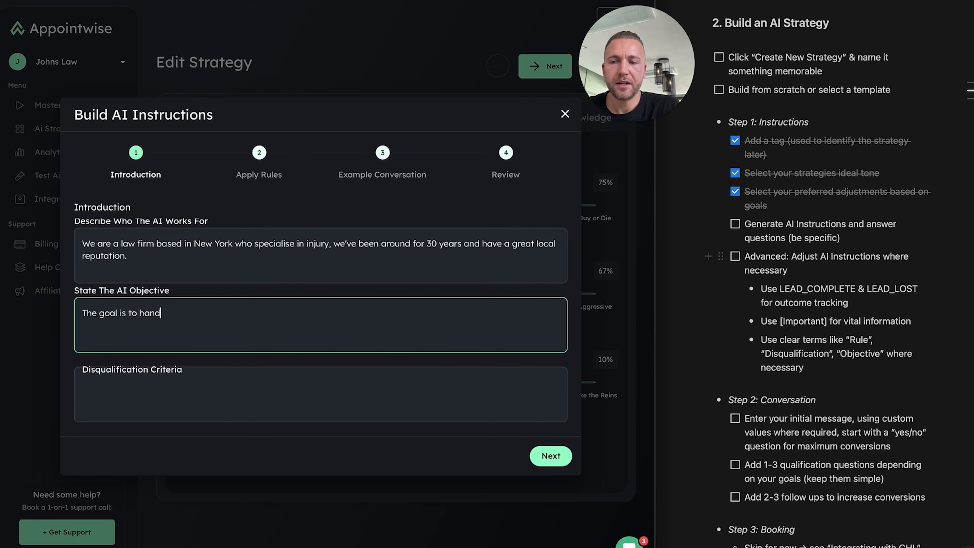
{"action": "type", "text": "le our leads that are generated from meta ads and covert"}
{"action": "key", "text": "BackSpace"}
{"action": "key", "text": "BackSpace"}
{"action": "key", "text": "BackSpace"}
{"action": "type", "text": "nver"}
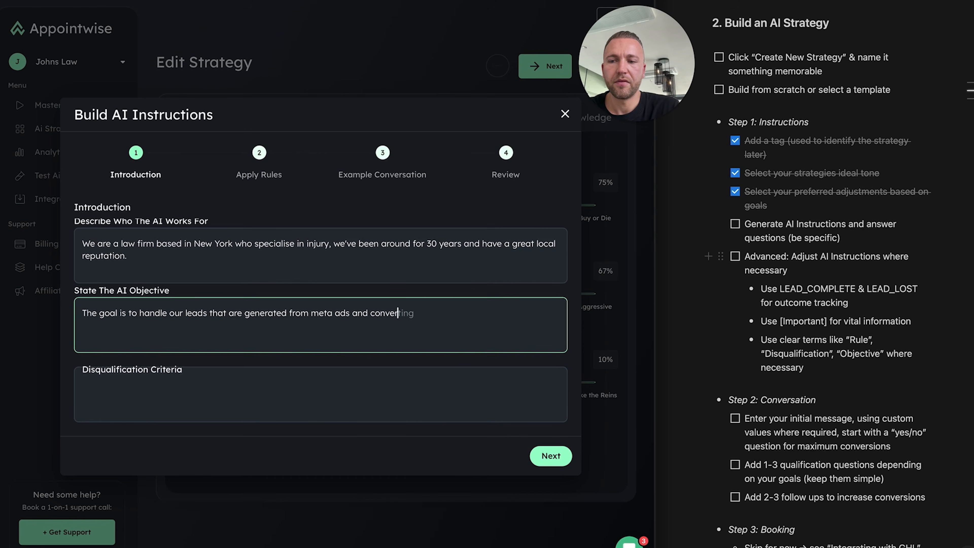
{"action": "type", "text": "t them into appoint"}
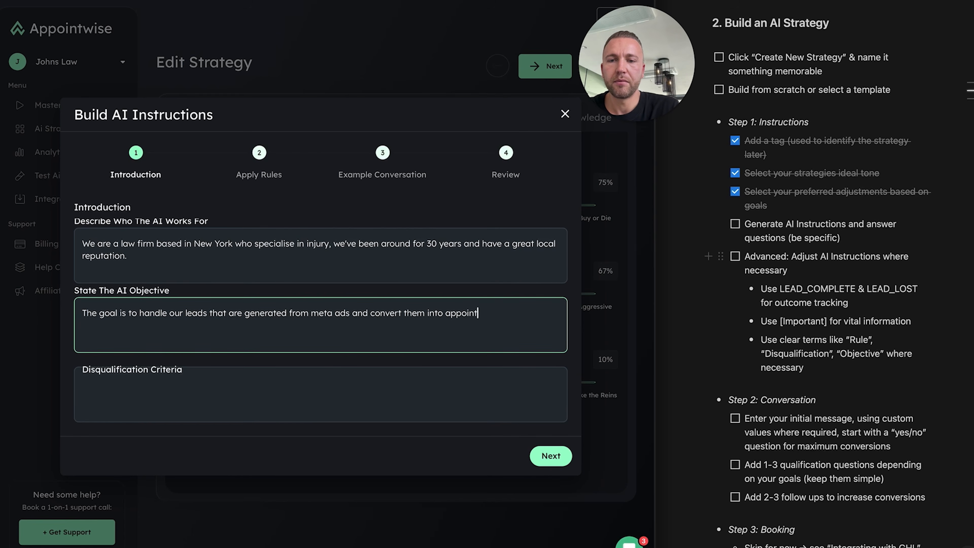
{"action": "type", "text": "ments. These leads are opting i"}
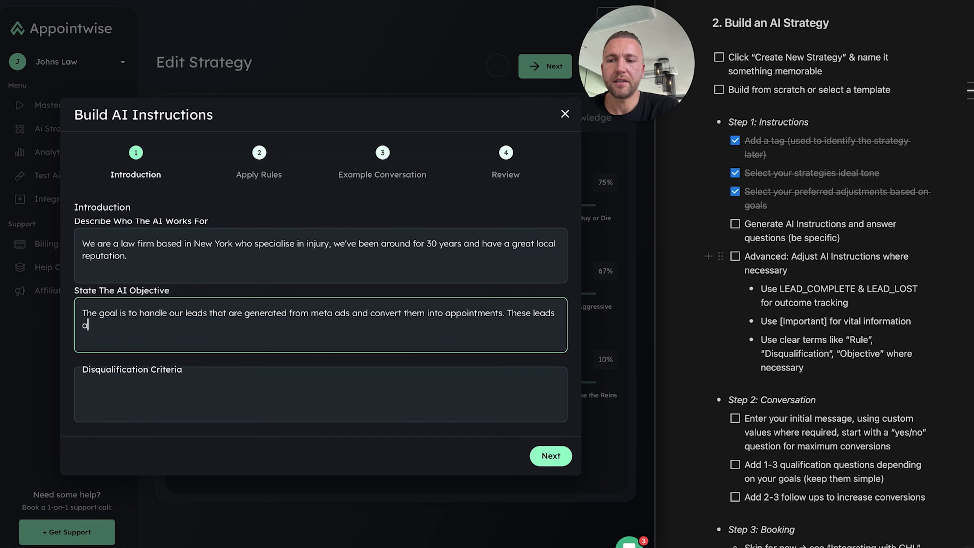
{"action": "type", "text": "n for a free consultation"}
{"action": "type", "text": " f"}
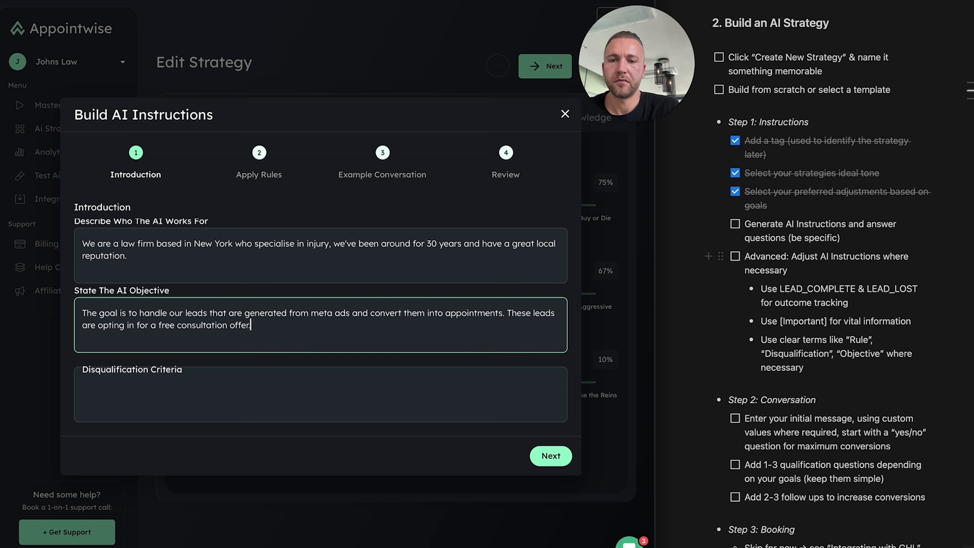
{"action": "left_click", "coordinate": [249, 394]}
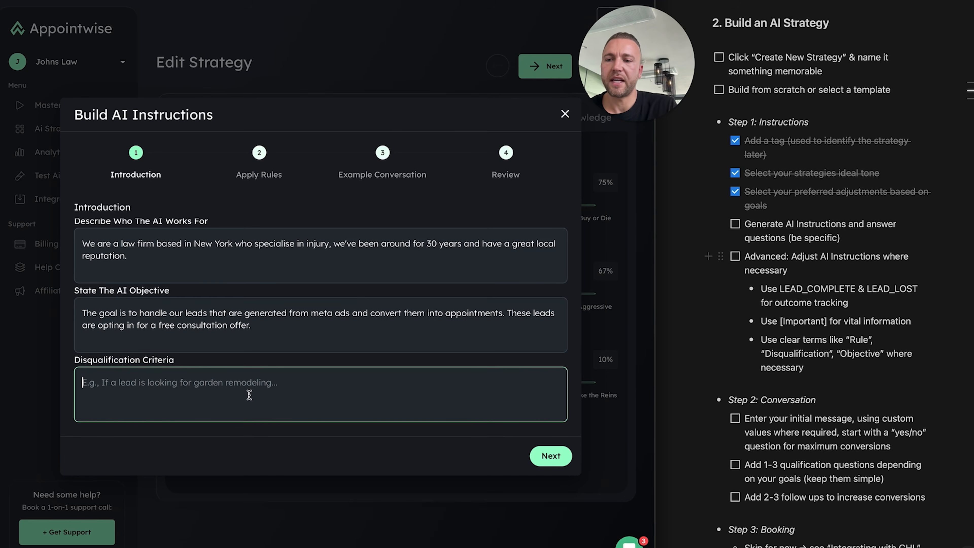
Write disqualification criteria: leads need an active issue; hypothetical enquirers are marked LEAD_LOST
{"action": "type", "text": "The lead must have an active "}
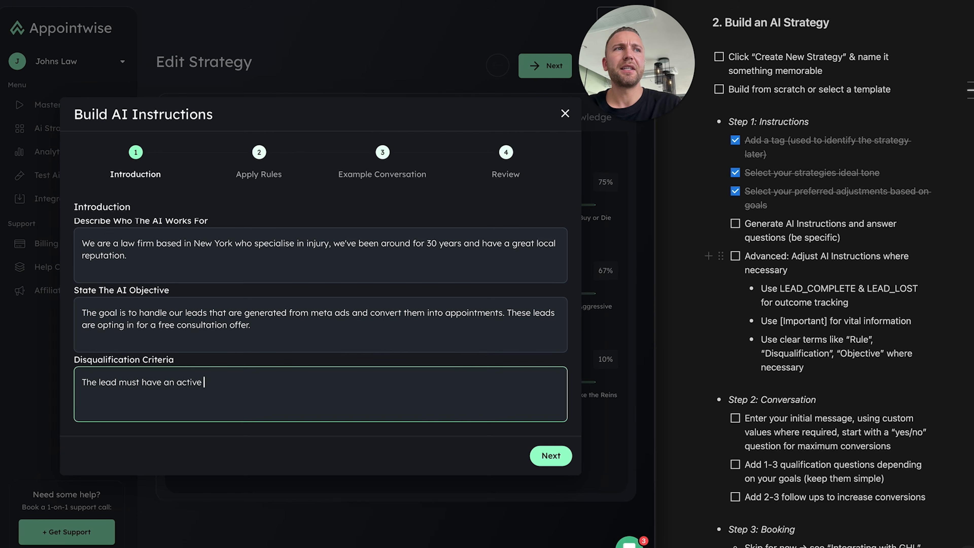
{"action": "type", "text": "issue that they "}
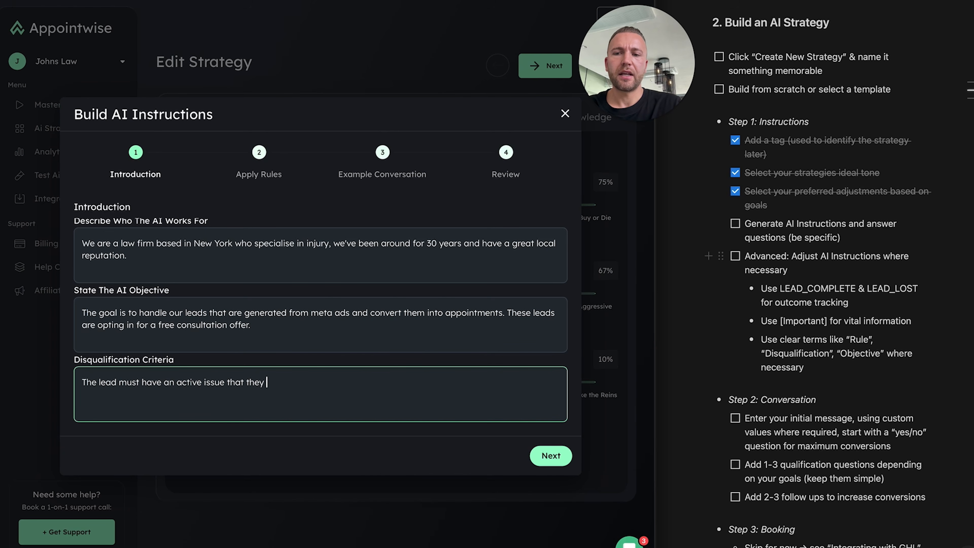
{"action": "type", "text": "are wanting to"}
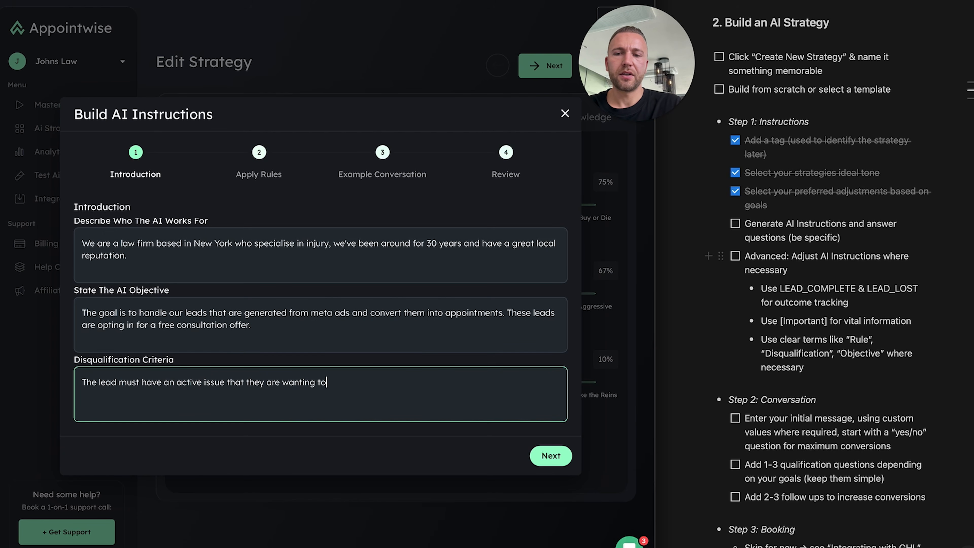
{"action": "type", "text": " g"}
{"action": "key", "text": "BackSpace"}
{"action": "type", "text": "be resolved or have a"}
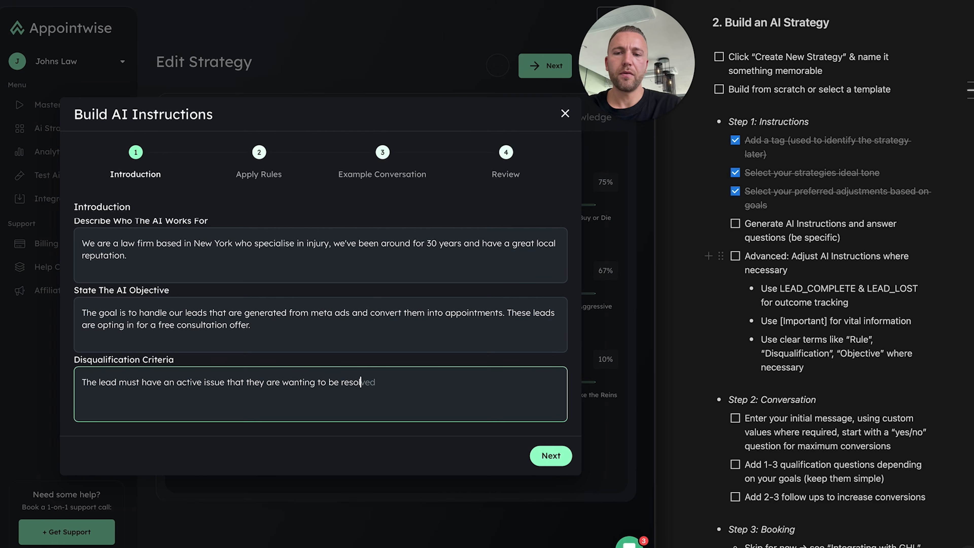
{"action": "type", "text": " consult o"}
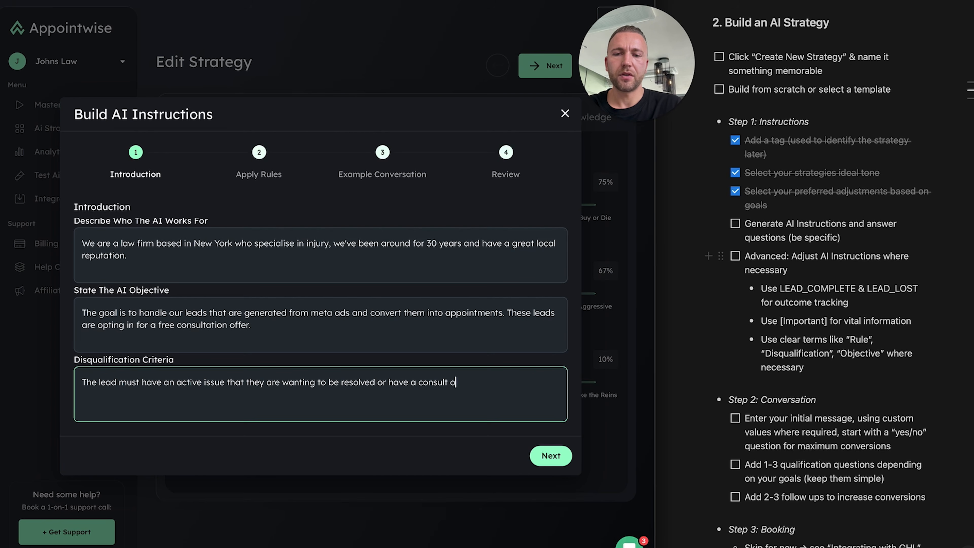
{"action": "type", "text": "n. We don't want to "}
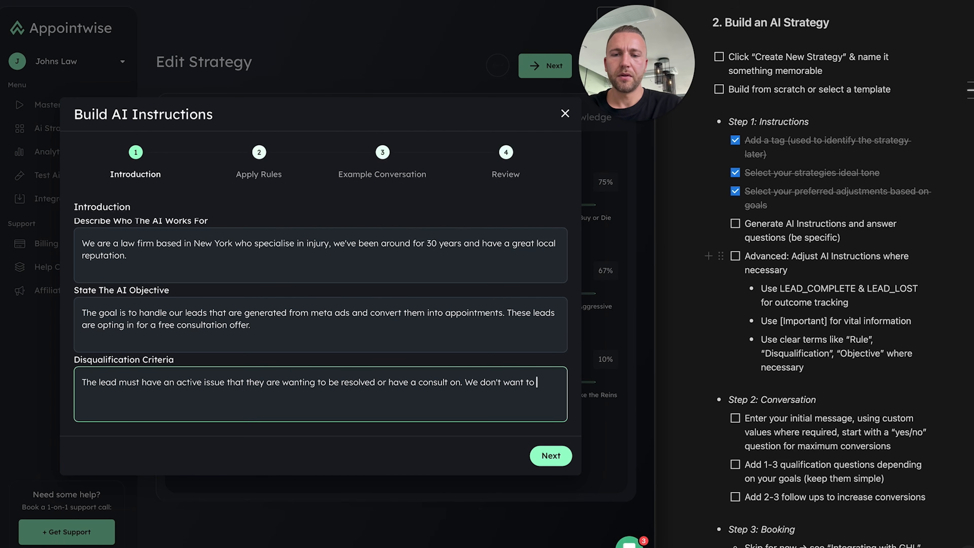
{"action": "type", "text": "book appointments with leads who"}
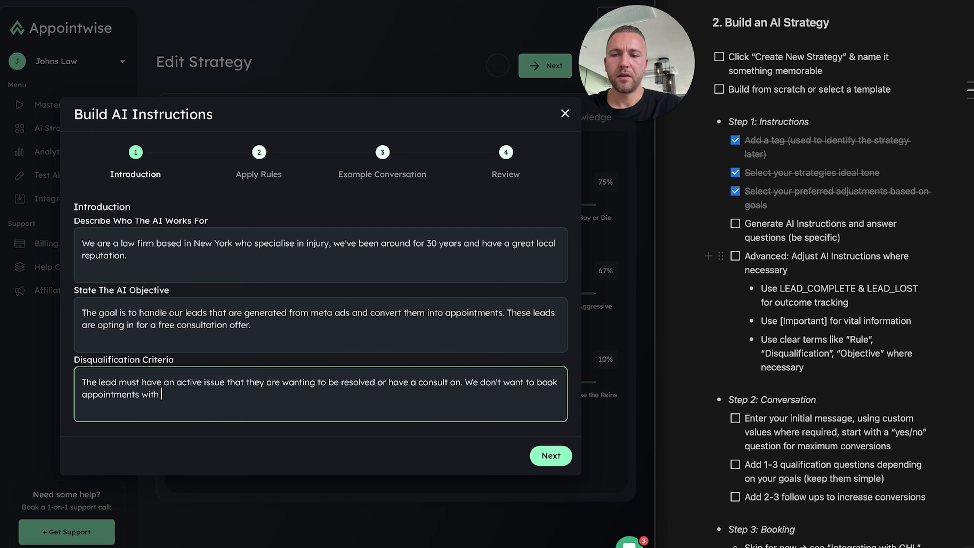
{"action": "type", "text": " are just fishing around based on hypothetical situatio"}
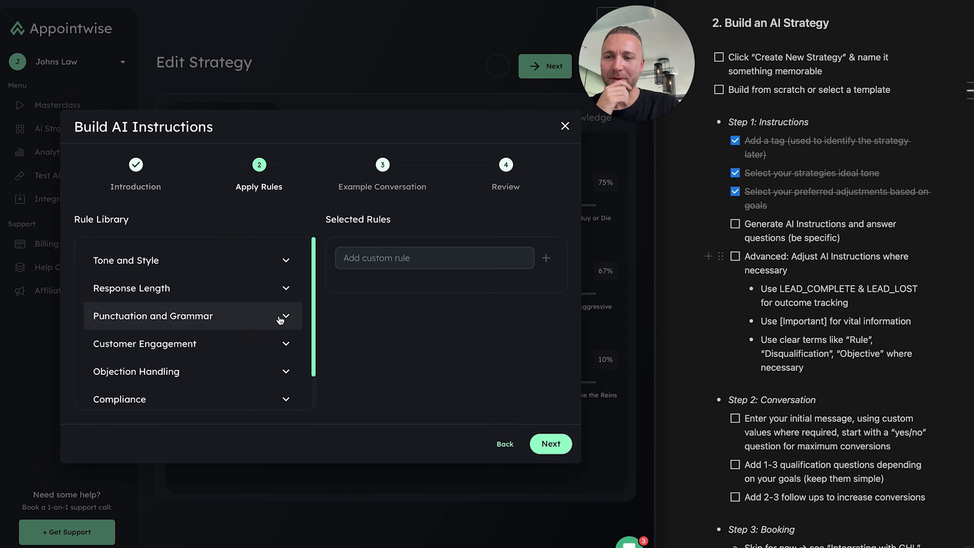
Add the Tone and Style rules: friendly and approachable, empathetic and understanding, professional yet personable
{"action": "left_click", "coordinate": [268, 261]}
{"action": "scroll", "coordinate": [272, 284], "scroll_direction": "down", "scroll_amount": 2}
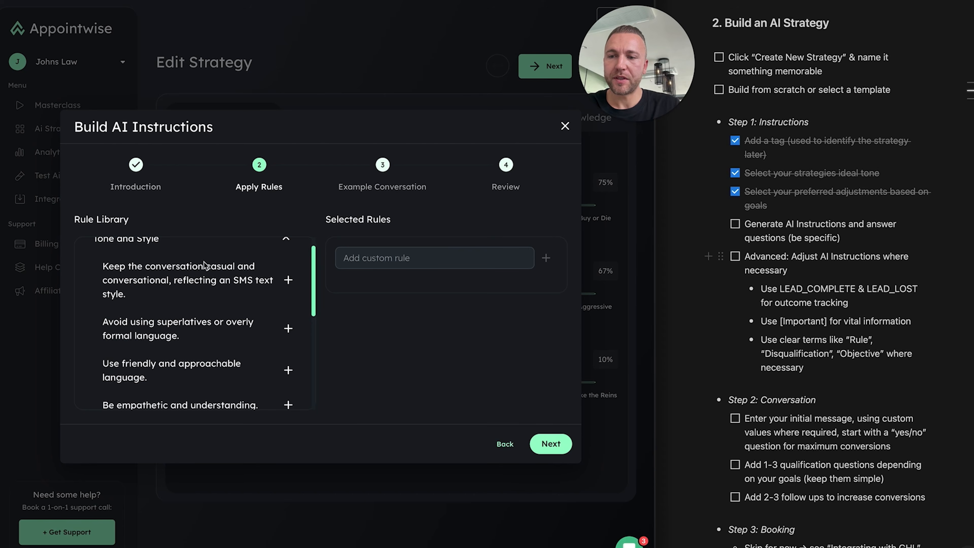
{"action": "scroll", "coordinate": [221, 255], "scroll_direction": "up", "scroll_amount": 2}
{"action": "left_click", "coordinate": [284, 263]}
{"action": "left_click", "coordinate": [284, 263]}
{"action": "scroll", "coordinate": [292, 307], "scroll_direction": "down", "scroll_amount": 3}
{"action": "left_click", "coordinate": [292, 306]}
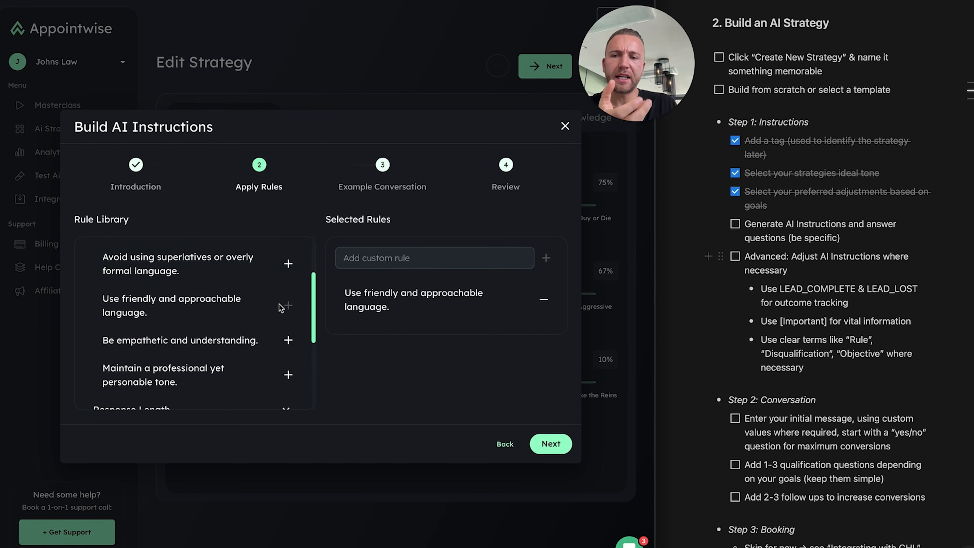
{"action": "scroll", "coordinate": [293, 313], "scroll_direction": "down", "scroll_amount": 1}
{"action": "left_click", "coordinate": [292, 314]}
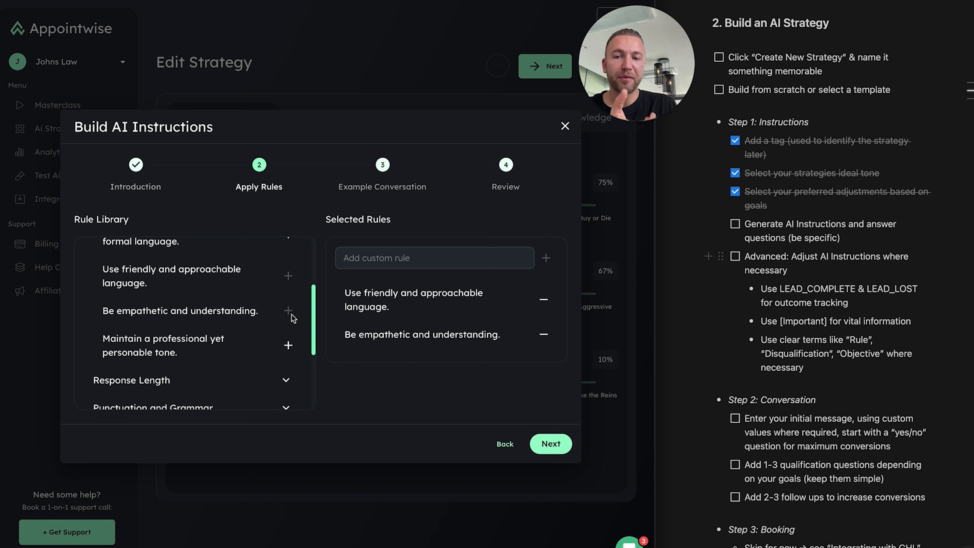
{"action": "scroll", "coordinate": [285, 338], "scroll_direction": "down", "scroll_amount": 1}
{"action": "left_click", "coordinate": [284, 332]}
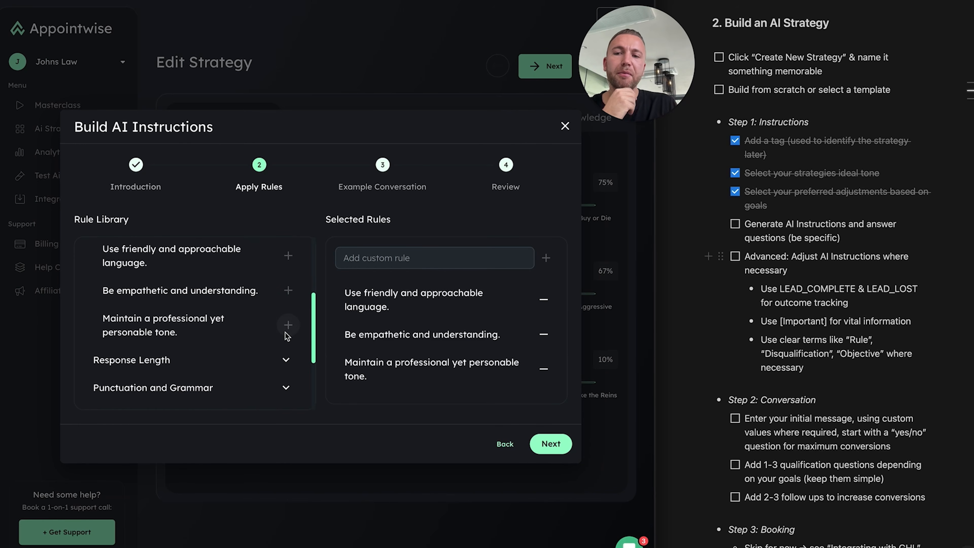
{"action": "scroll", "coordinate": [263, 337], "scroll_direction": "down", "scroll_amount": 2}
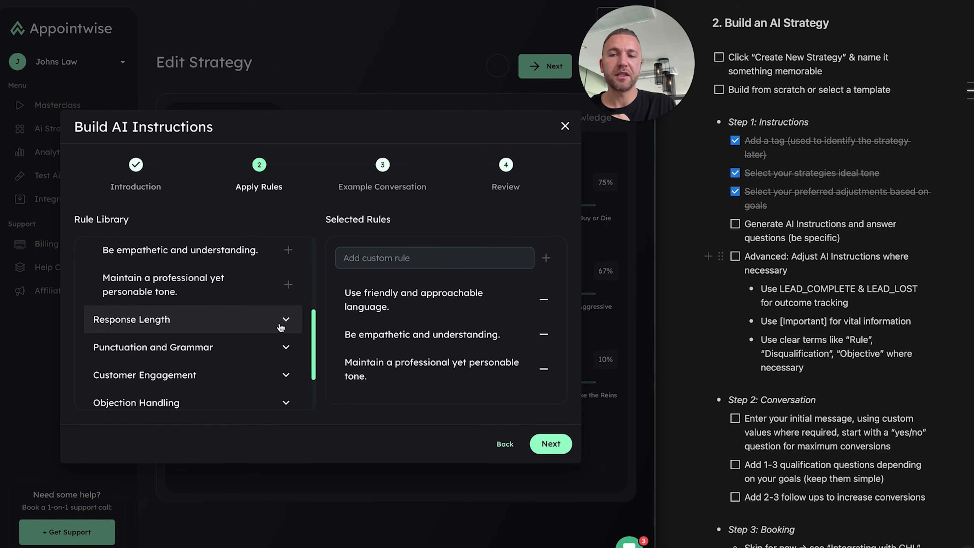
Add the Response Length rules: 280-character limit, concise answers, and avoid long paragraphs
{"action": "left_click", "coordinate": [281, 327]}
{"action": "scroll", "coordinate": [230, 300], "scroll_direction": "down", "scroll_amount": 3}
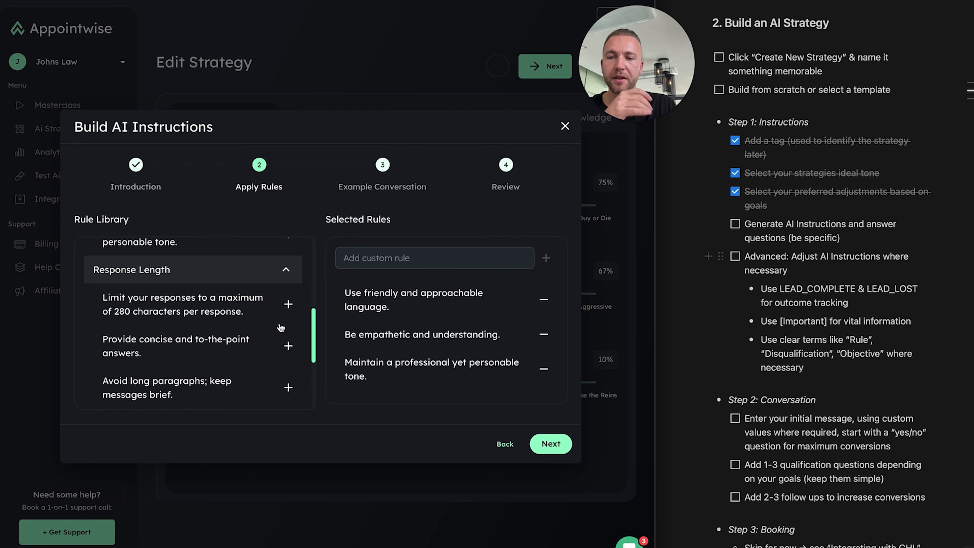
{"action": "left_click", "coordinate": [288, 305]}
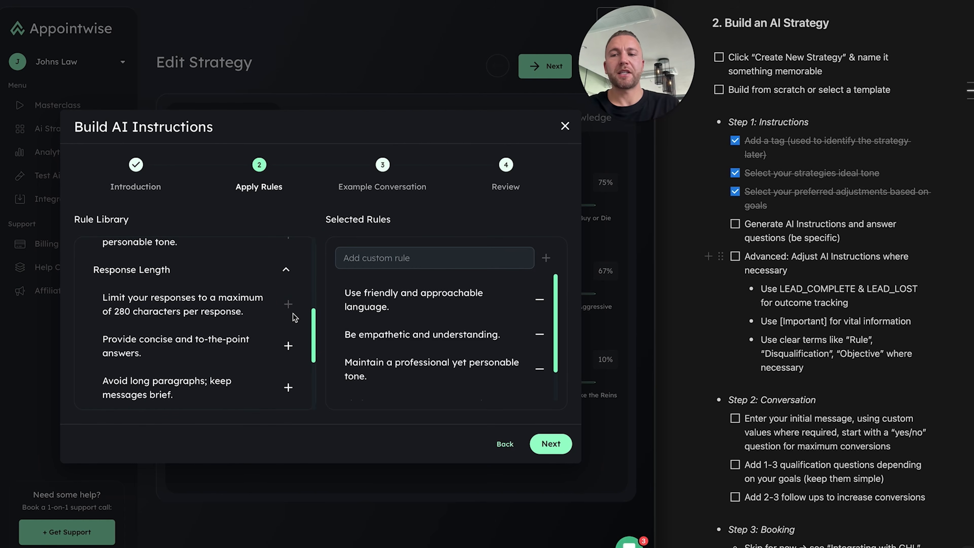
{"action": "scroll", "coordinate": [475, 291], "scroll_direction": "down", "scroll_amount": 2}
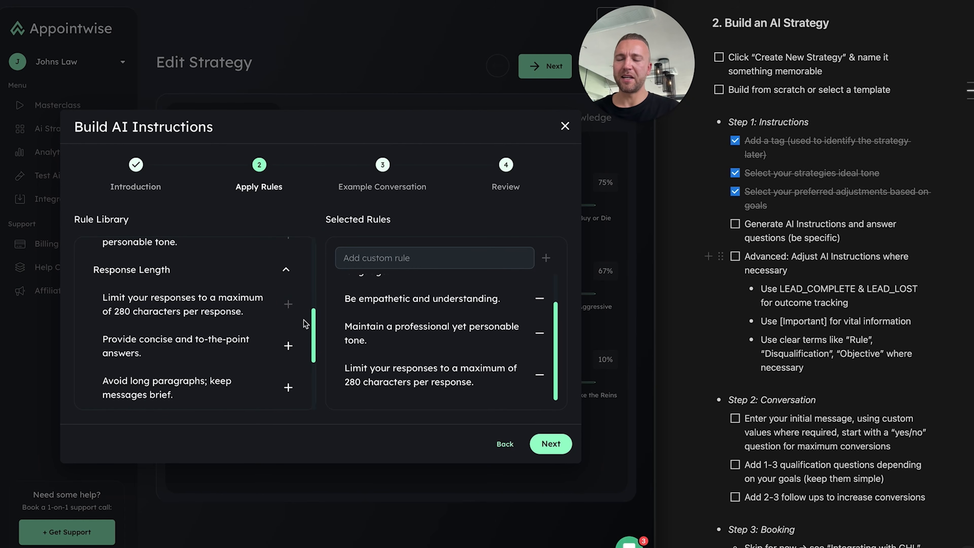
{"action": "scroll", "coordinate": [287, 335], "scroll_direction": "down", "scroll_amount": 1}
{"action": "left_click", "coordinate": [287, 332]}
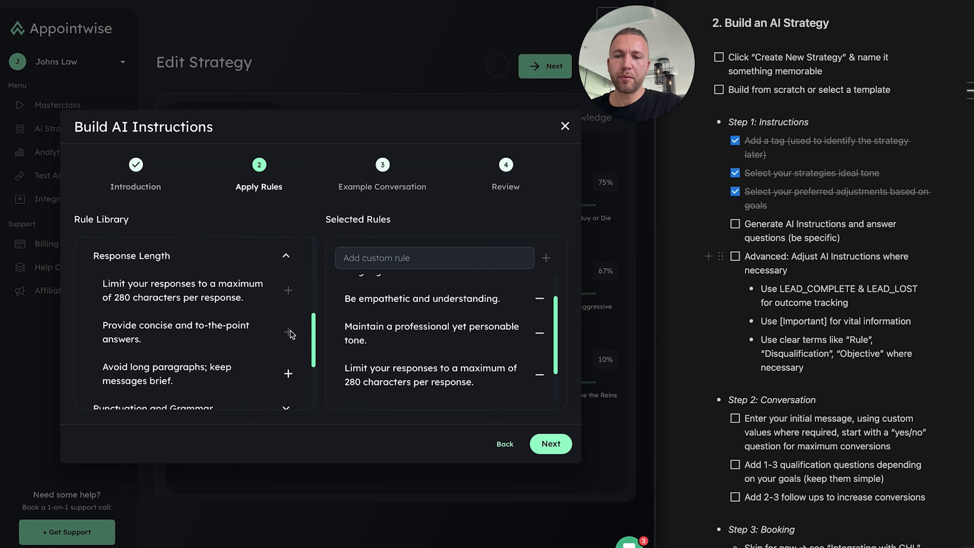
{"action": "scroll", "coordinate": [288, 330], "scroll_direction": "down", "scroll_amount": 2}
{"action": "left_click", "coordinate": [287, 319]}
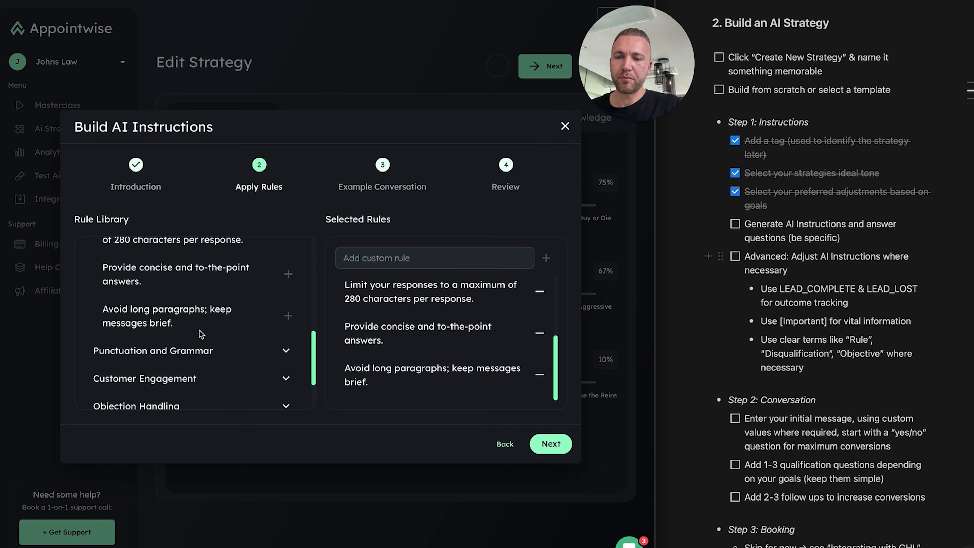
Add the Punctuation and Grammar rules: limit exclamation marks, avoid excessive punctuation, proper spelling and grammar
{"action": "left_click", "coordinate": [199, 350]}
{"action": "scroll", "coordinate": [246, 317], "scroll_direction": "down", "scroll_amount": 2}
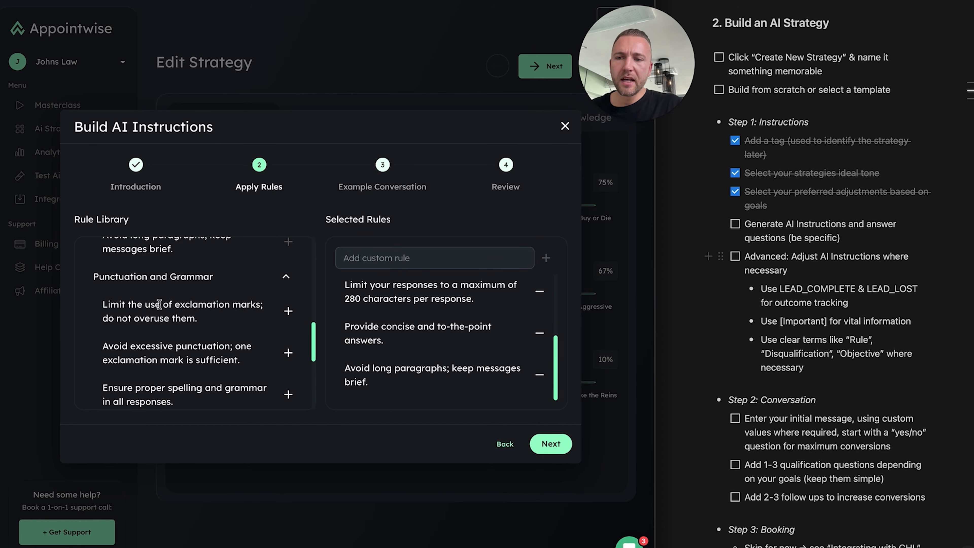
{"action": "left_click", "coordinate": [288, 312]}
{"action": "scroll", "coordinate": [286, 314], "scroll_direction": "down", "scroll_amount": 1}
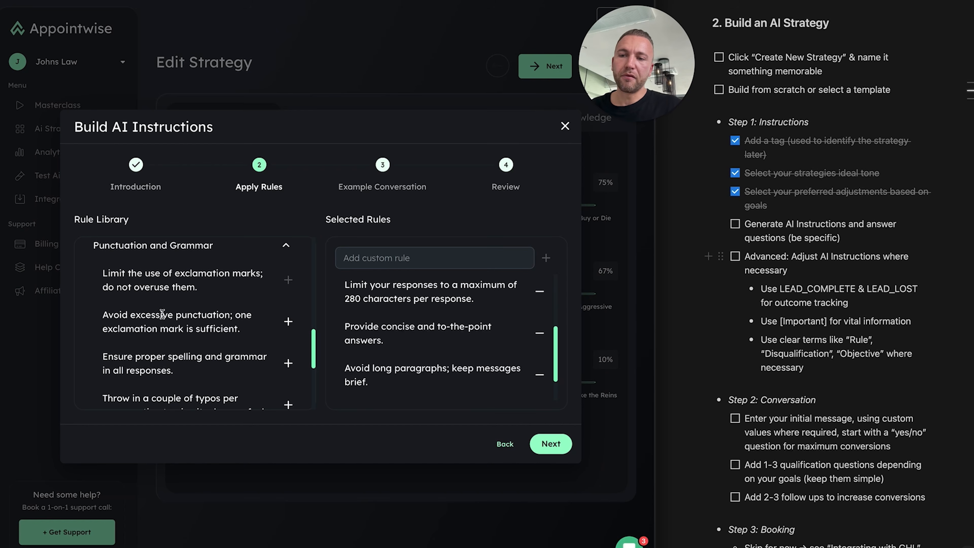
{"action": "left_click", "coordinate": [288, 322]}
{"action": "scroll", "coordinate": [235, 327], "scroll_direction": "down", "scroll_amount": 1}
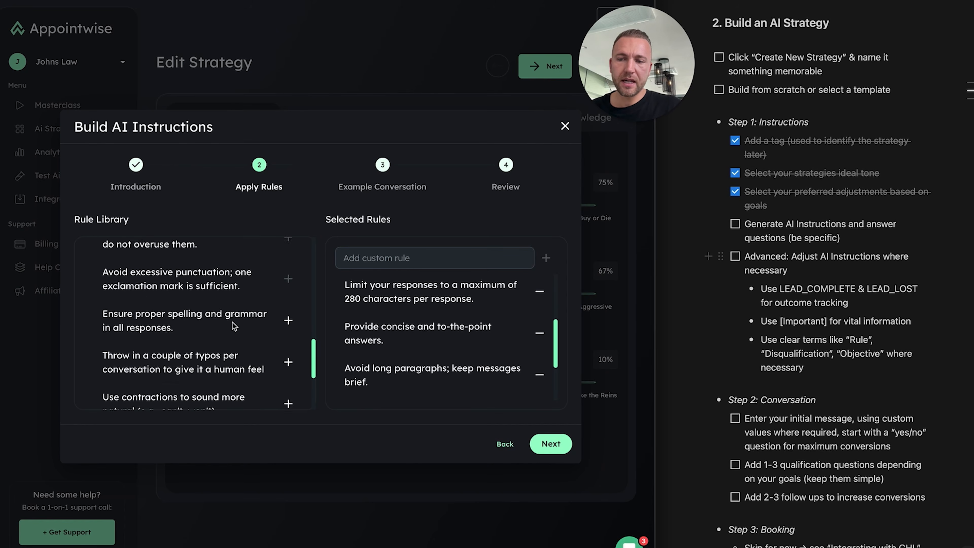
{"action": "left_click", "coordinate": [287, 317]}
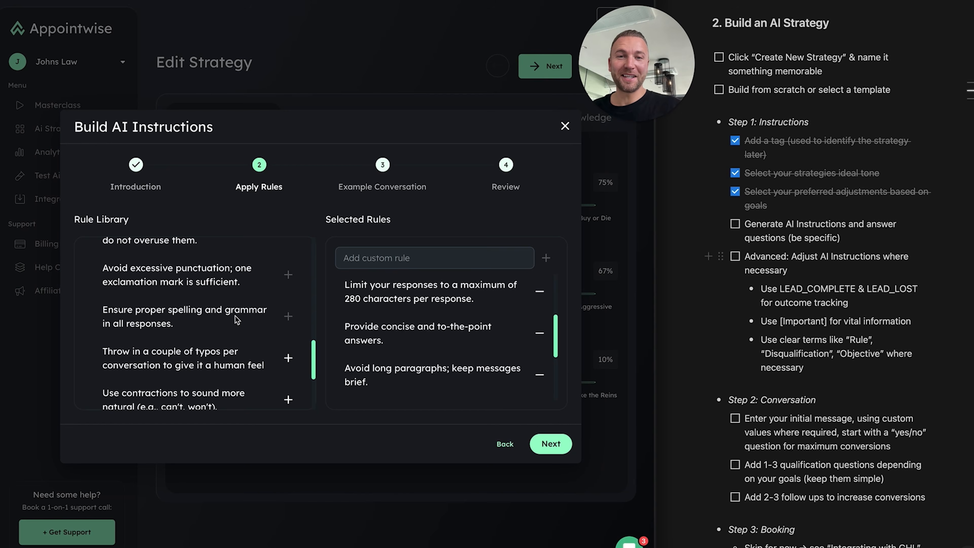
{"action": "scroll", "coordinate": [235, 315], "scroll_direction": "down", "scroll_amount": 2}
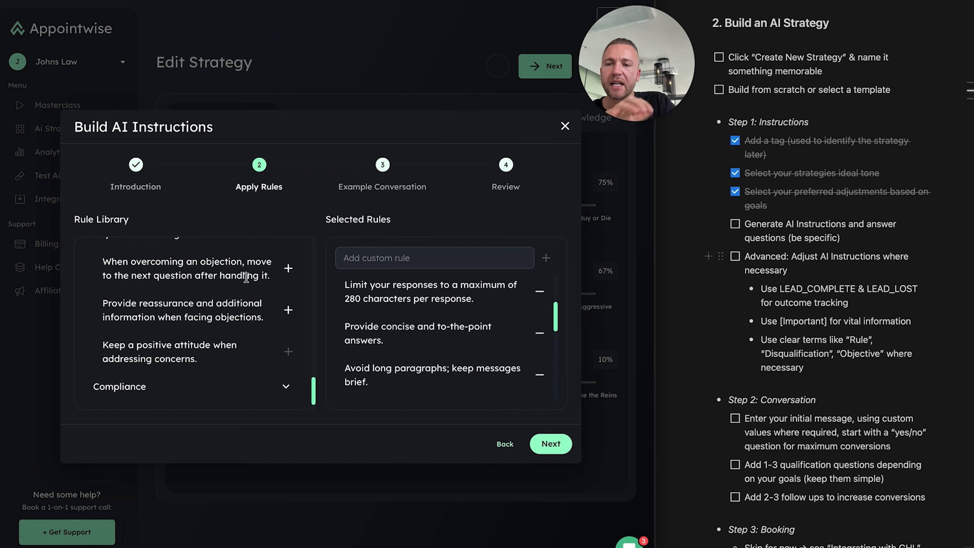
Review the Compliance rules and advance to the Example Conversation step with keywords Nice, Cool and That's perfect
{"action": "scroll", "coordinate": [245, 277], "scroll_direction": "down", "scroll_amount": 2}
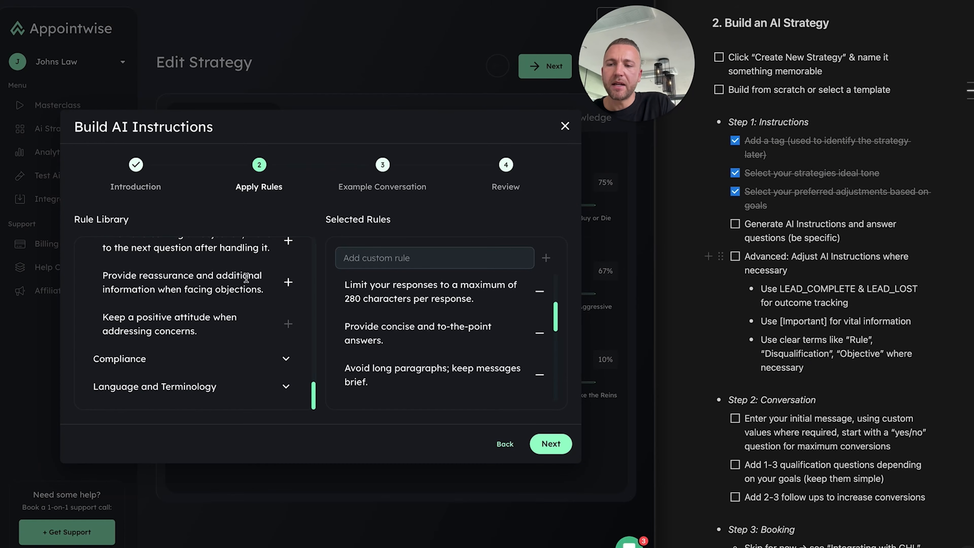
{"action": "left_click", "coordinate": [286, 359]}
{"action": "scroll", "coordinate": [284, 361], "scroll_direction": "down", "scroll_amount": 4}
{"action": "scroll", "coordinate": [273, 337], "scroll_direction": "down", "scroll_amount": 2}
{"action": "scroll", "coordinate": [273, 337], "scroll_direction": "up", "scroll_amount": 2}
{"action": "left_click", "coordinate": [551, 444]}
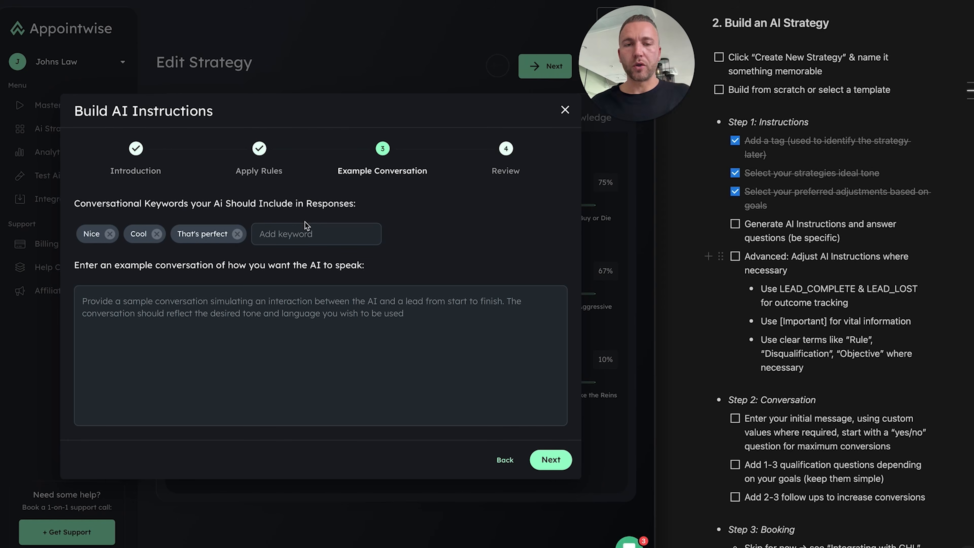
{"action": "left_click", "coordinate": [260, 307]}
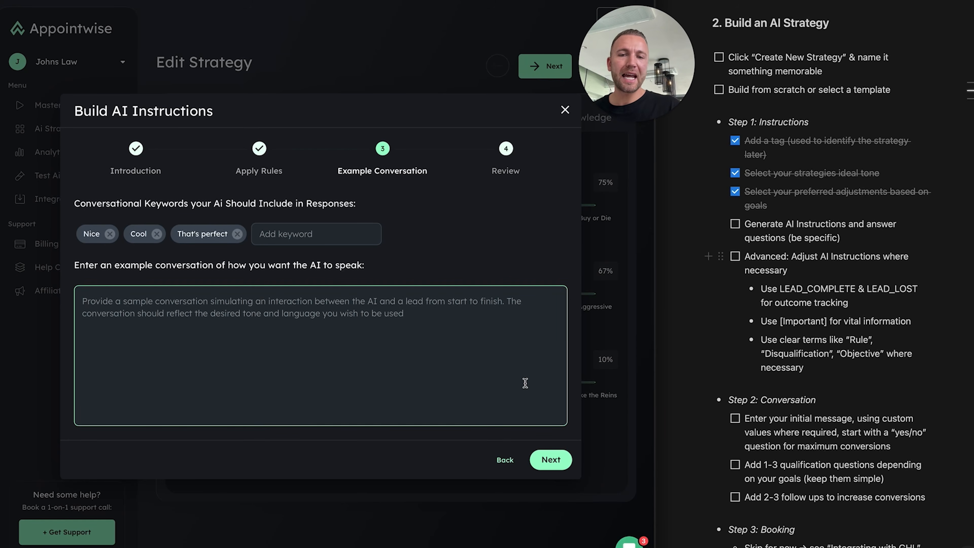
{"action": "left_click", "coordinate": [548, 461]}
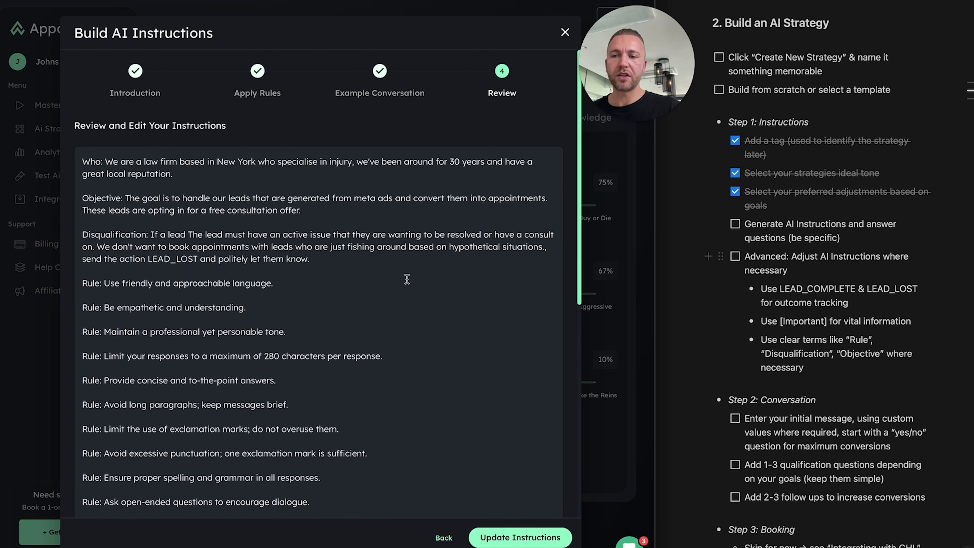
Check the compiled instructions text on Review and save it into the strategy with Update Instructions
{"action": "scroll", "coordinate": [407, 279], "scroll_direction": "down", "scroll_amount": 4}
{"action": "scroll", "coordinate": [407, 279], "scroll_direction": "down", "scroll_amount": 6}
{"action": "scroll", "coordinate": [407, 279], "scroll_direction": "up", "scroll_amount": 10}
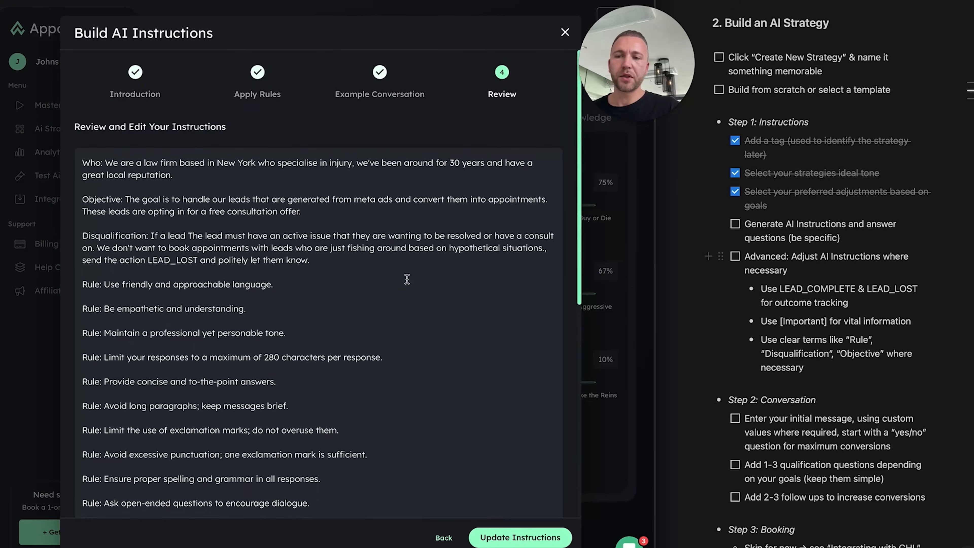
{"action": "scroll", "coordinate": [407, 279], "scroll_direction": "down", "scroll_amount": 10}
{"action": "scroll", "coordinate": [407, 279], "scroll_direction": "up", "scroll_amount": 10}
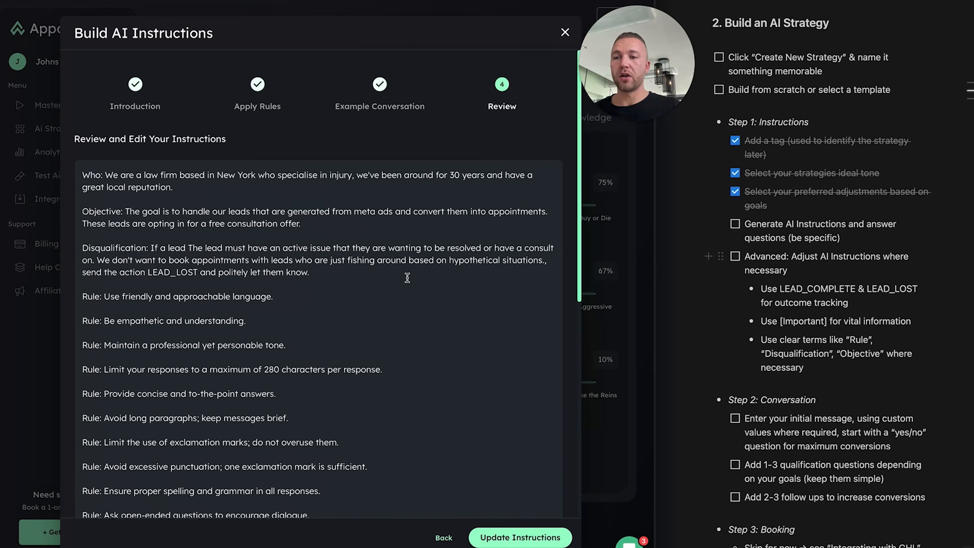
{"action": "scroll", "coordinate": [407, 277], "scroll_direction": "down", "scroll_amount": 10}
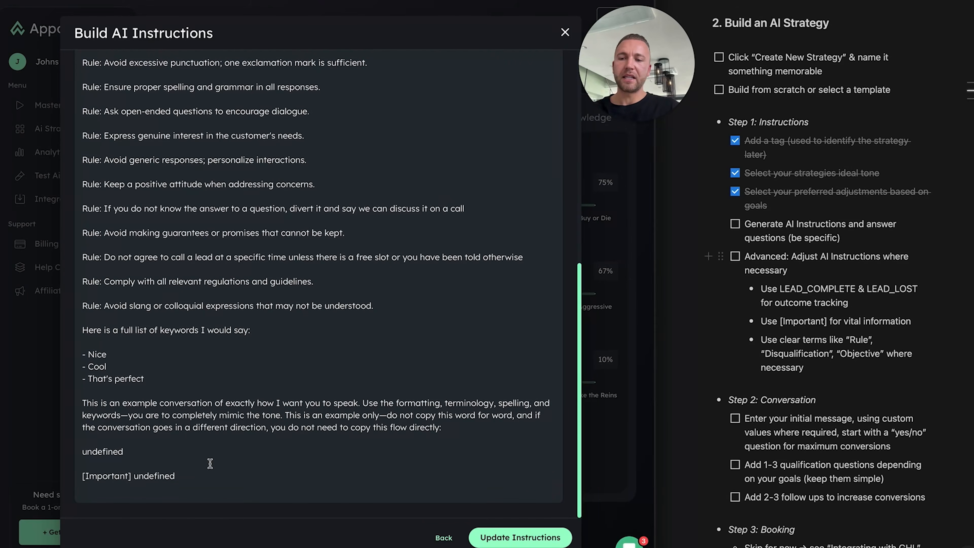
{"action": "left_click_drag", "start_coordinate": [190, 478], "coordinate": [122, 317]}
{"action": "left_click", "coordinate": [255, 356]}
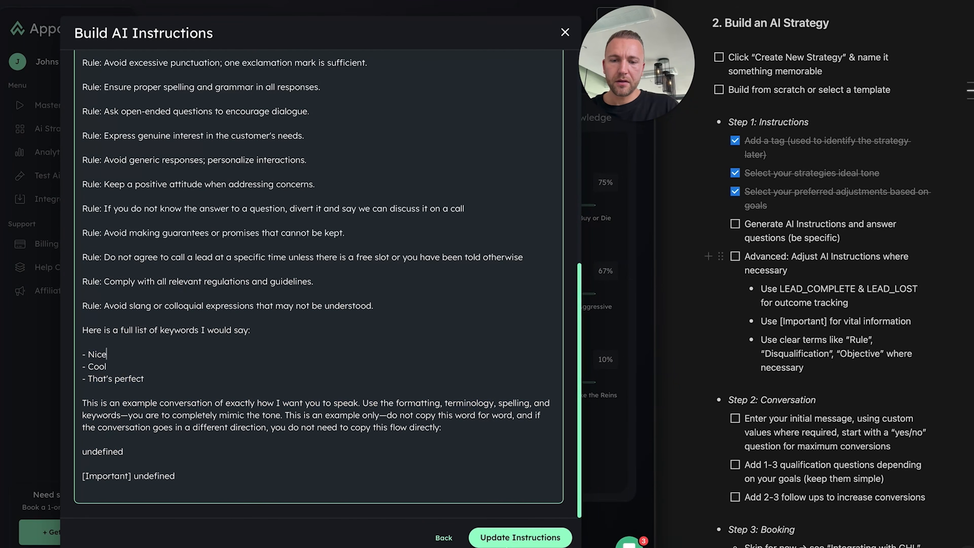
{"action": "left_click", "coordinate": [505, 539]}
{"action": "scroll", "coordinate": [313, 322], "scroll_direction": "down", "scroll_amount": 10}
{"action": "scroll", "coordinate": [313, 322], "scroll_direction": "down", "scroll_amount": 7}
Delete the trailing keyword list (Nice, Cool, That's perfect) so the instructions end with the avoid-slang rule
{"action": "left_click", "coordinate": [269, 356]}
{"action": "scroll", "coordinate": [270, 356], "scroll_direction": "up", "scroll_amount": 15}
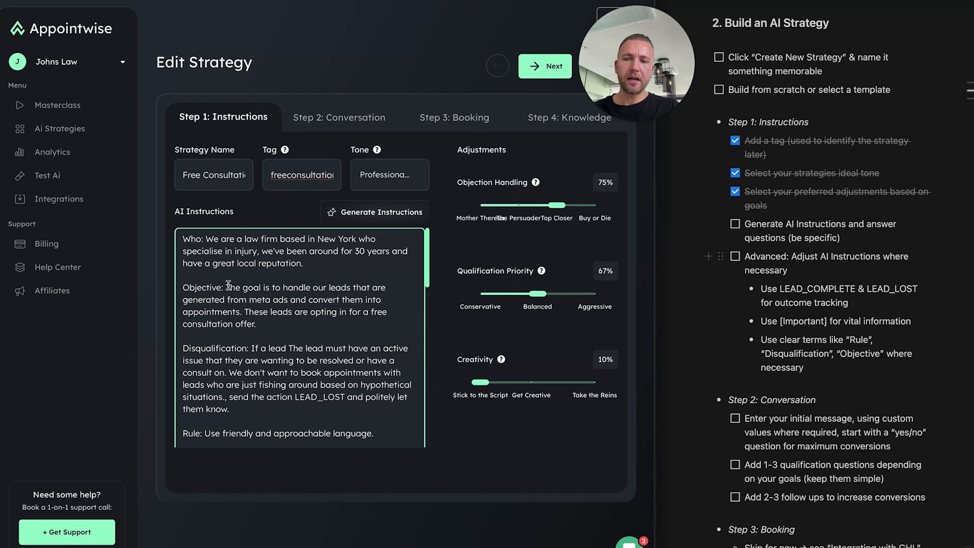
{"action": "scroll", "coordinate": [218, 293], "scroll_direction": "down", "scroll_amount": 2}
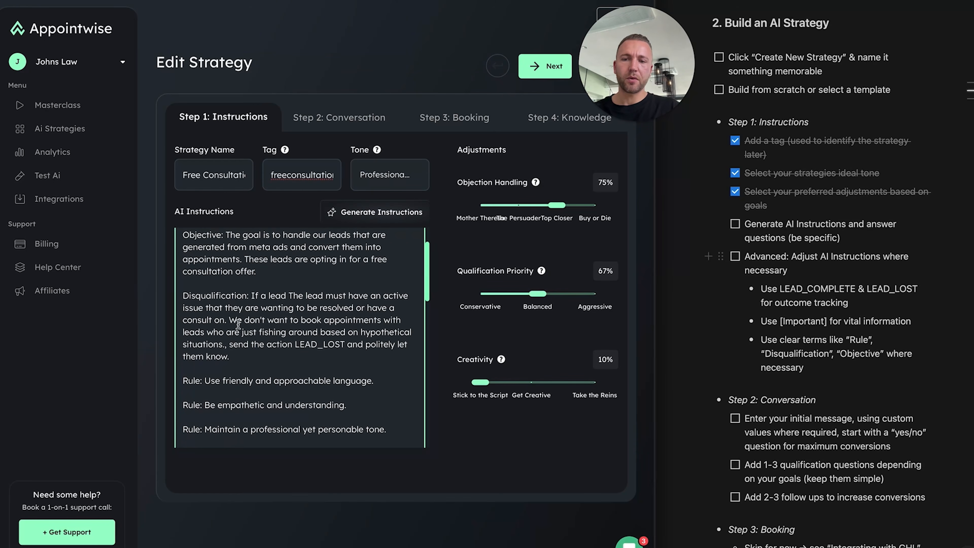
{"action": "scroll", "coordinate": [242, 324], "scroll_direction": "down", "scroll_amount": 2}
{"action": "scroll", "coordinate": [242, 324], "scroll_direction": "down", "scroll_amount": 6}
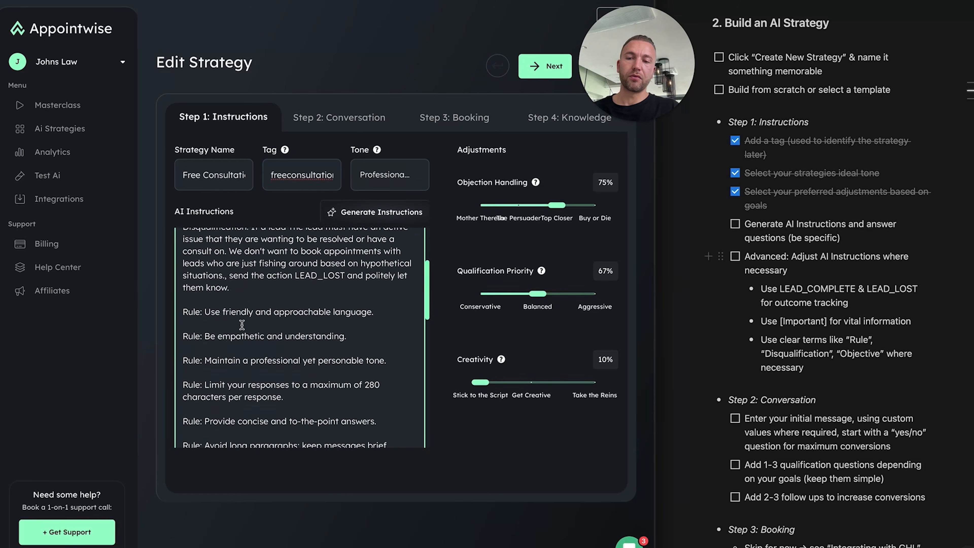
{"action": "scroll", "coordinate": [241, 325], "scroll_direction": "down", "scroll_amount": 9}
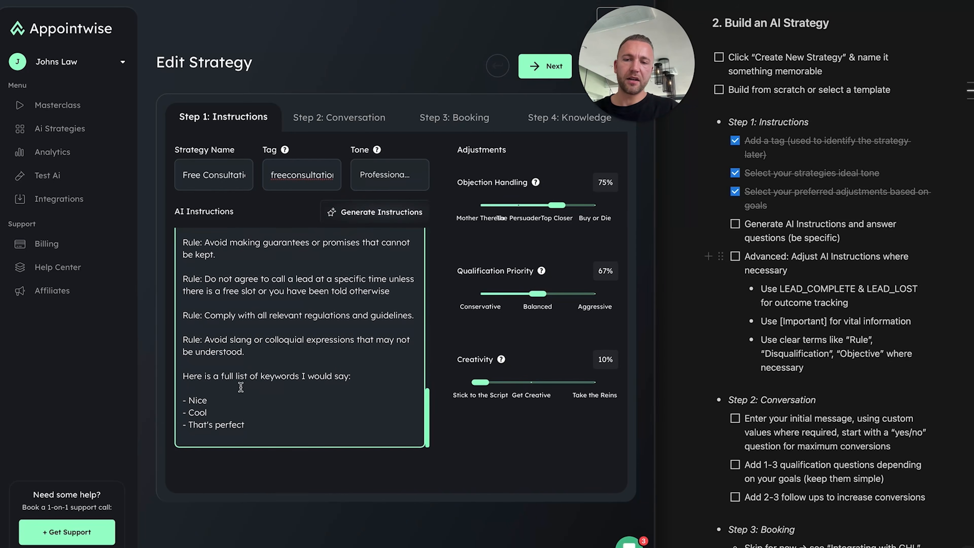
{"action": "left_click_drag", "start_coordinate": [311, 418], "coordinate": [175, 374]}
{"action": "key", "text": "BackSpace"}
{"action": "key", "text": "BackSpace"}
{"action": "key", "text": "BackSpace"}
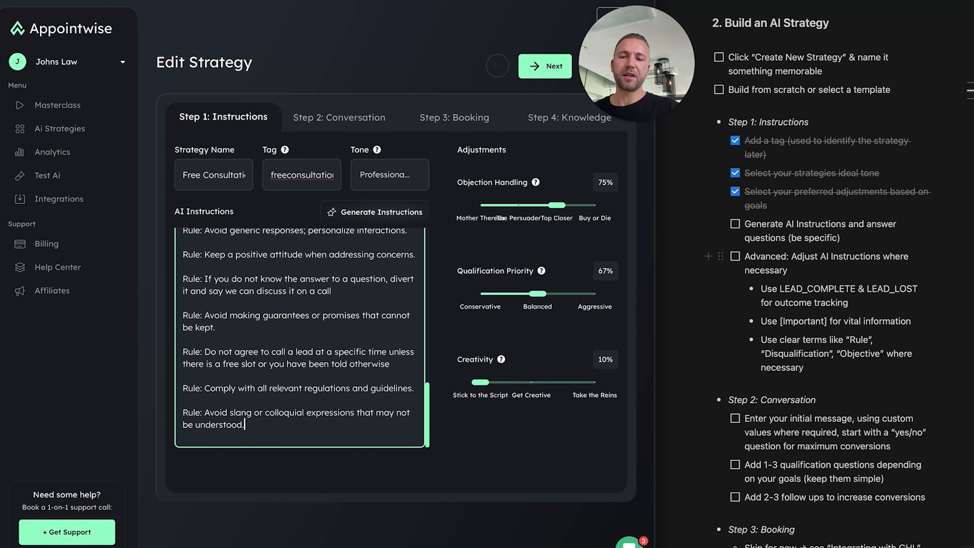
{"action": "scroll", "coordinate": [289, 309], "scroll_direction": "up", "scroll_amount": 10}
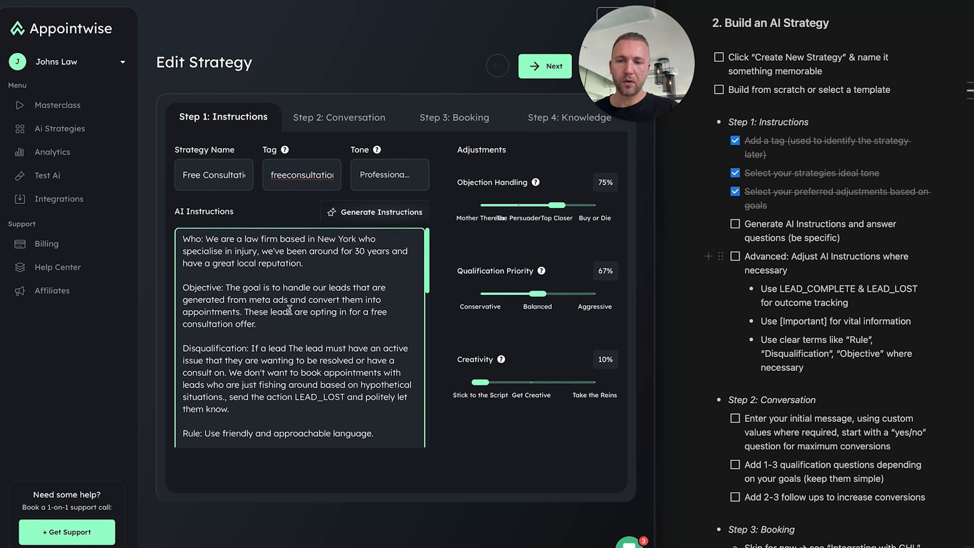
Start the Lead Won line after the Disqualification paragraph and tick the instructions items in the notes
{"action": "key", "text": "Return"}
{"action": "key", "text": "Return"}
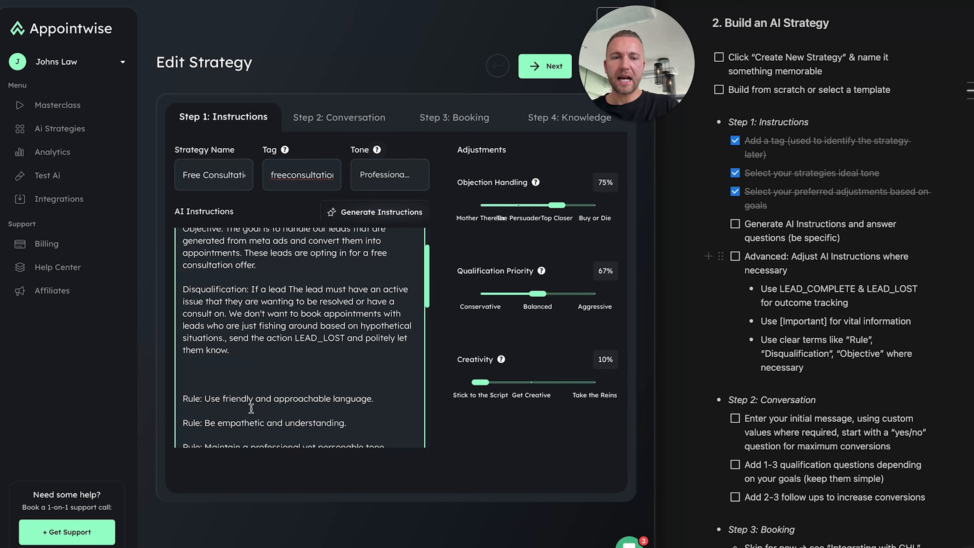
{"action": "left_click", "coordinate": [735, 223]}
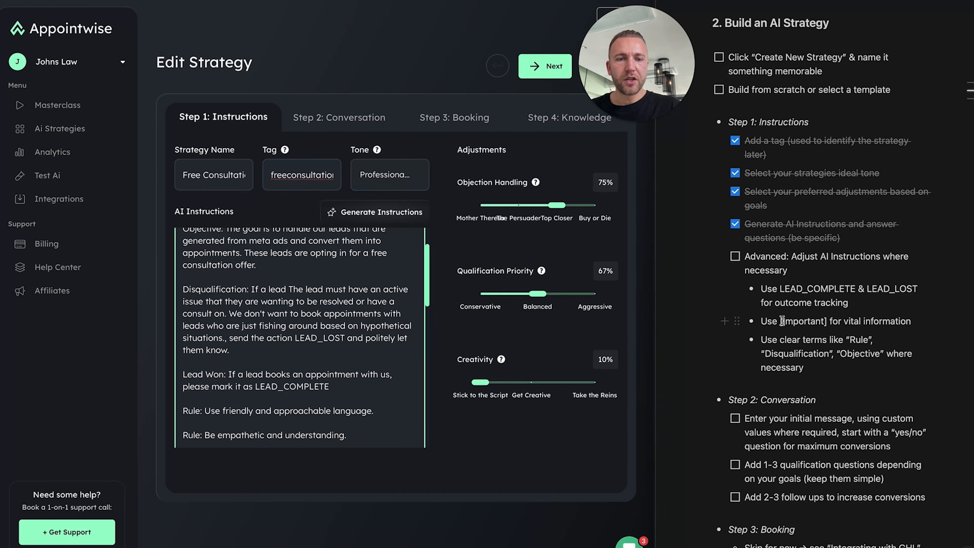
{"action": "left_click", "coordinate": [802, 320]}
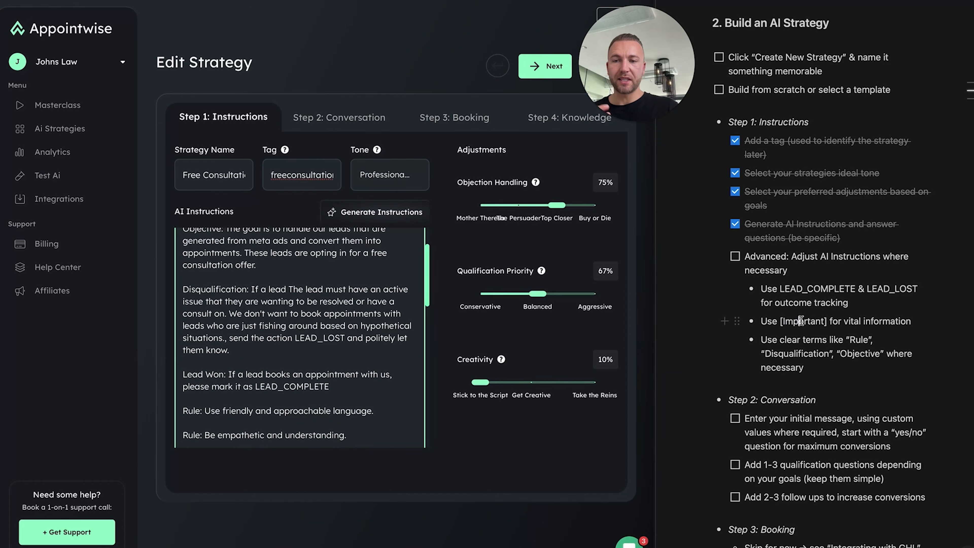
{"action": "scroll", "coordinate": [315, 408], "scroll_direction": "up", "scroll_amount": 1}
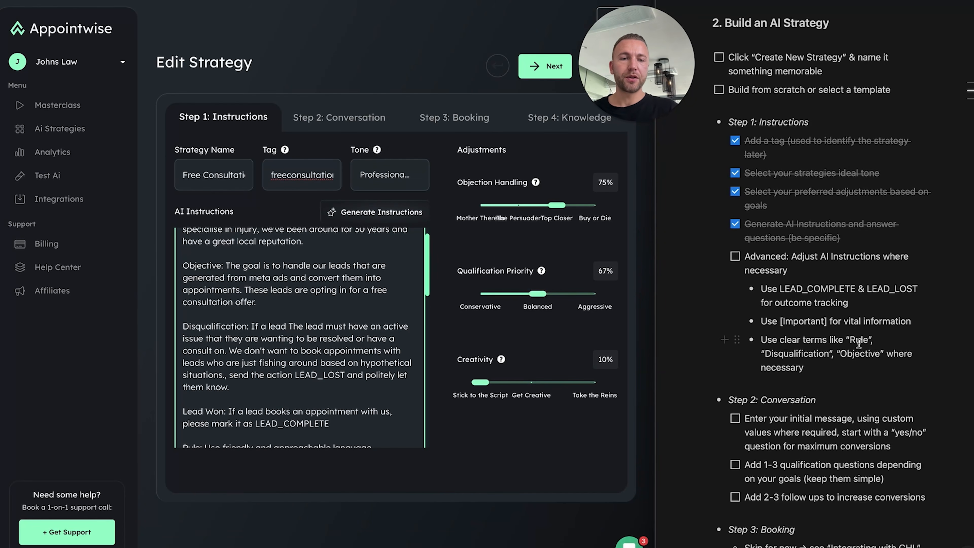
{"action": "scroll", "coordinate": [251, 401], "scroll_direction": "up", "scroll_amount": 1}
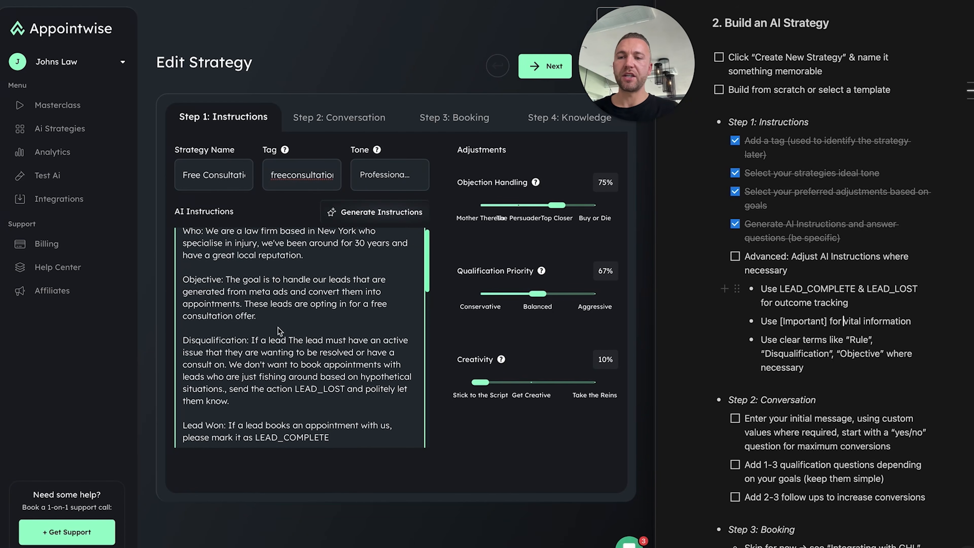
{"action": "scroll", "coordinate": [251, 401], "scroll_direction": "down", "scroll_amount": 7}
{"action": "scroll", "coordinate": [251, 401], "scroll_direction": "down", "scroll_amount": 8}
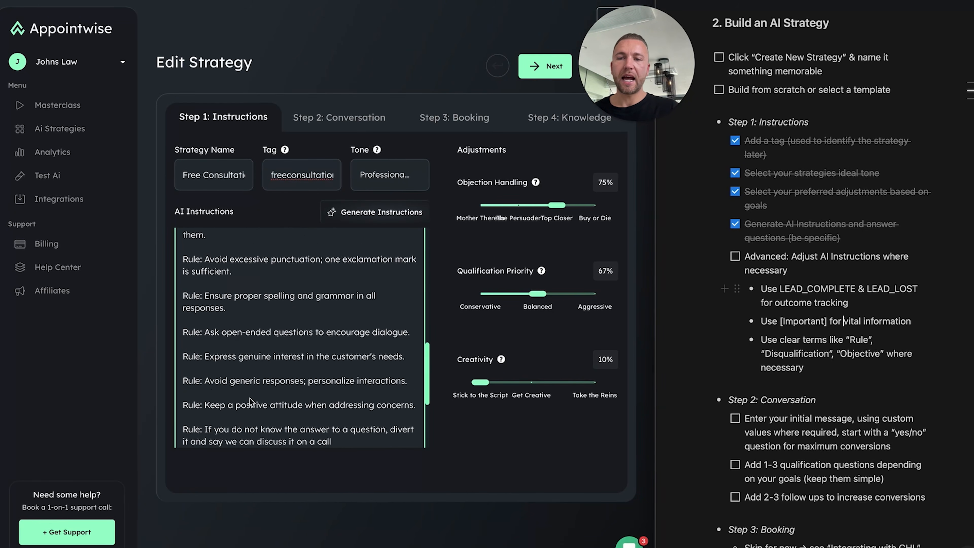
{"action": "scroll", "coordinate": [251, 401], "scroll_direction": "up", "scroll_amount": 11}
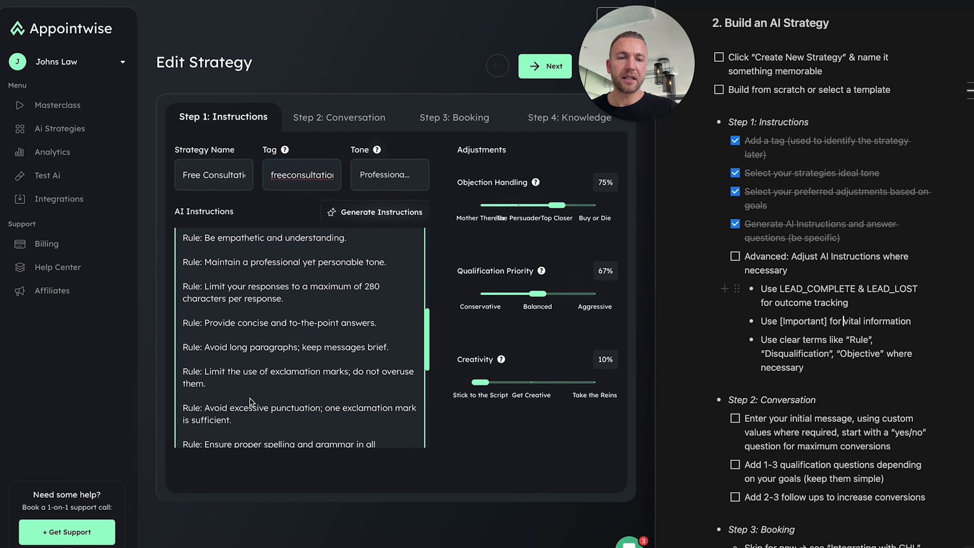
{"action": "left_click", "coordinate": [735, 260]}
{"action": "scroll", "coordinate": [203, 330], "scroll_direction": "up", "scroll_amount": 4}
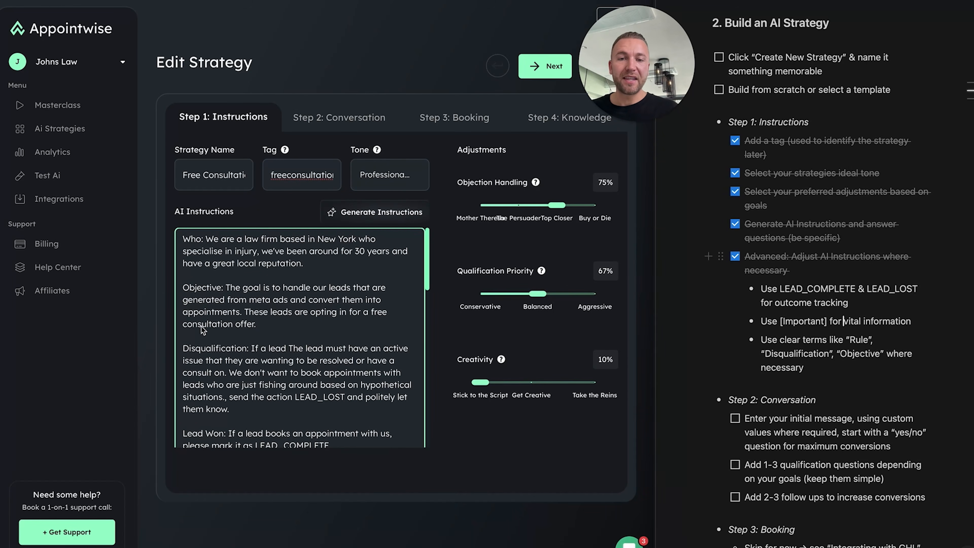
{"action": "scroll", "coordinate": [853, 214], "scroll_direction": "down", "scroll_amount": 6}
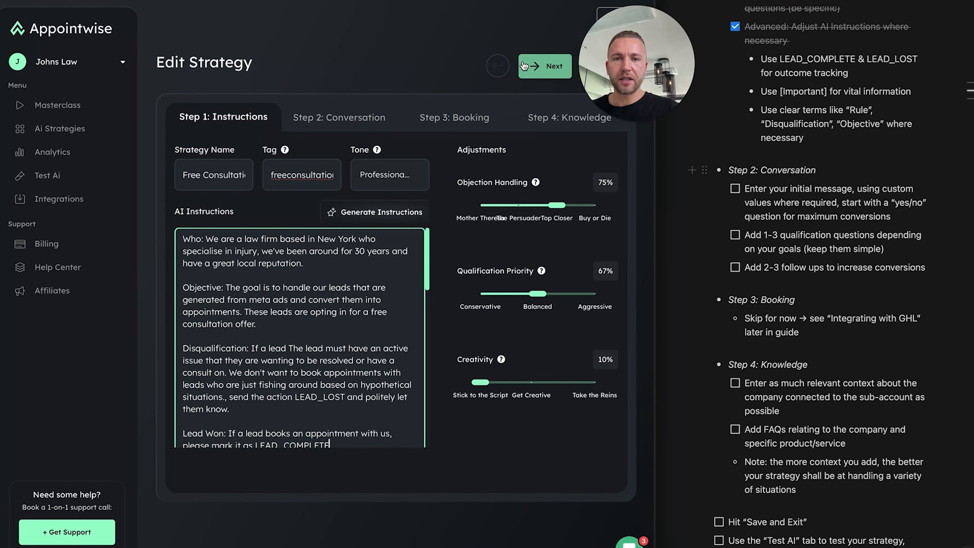
On the Conversation step, replace the initial message placeholder with 'Hey' and look up available custom values
{"action": "left_click", "coordinate": [531, 70]}
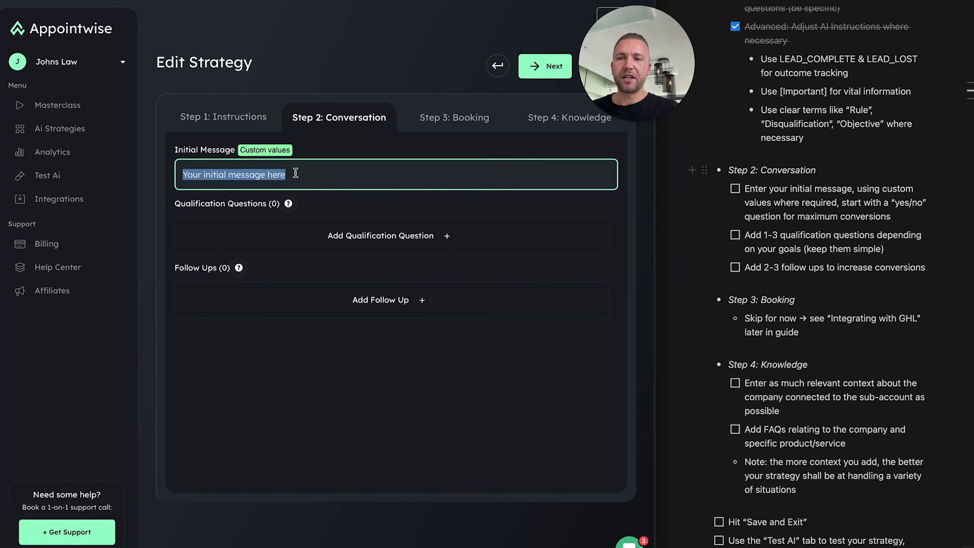
{"action": "left_click", "coordinate": [295, 173]}
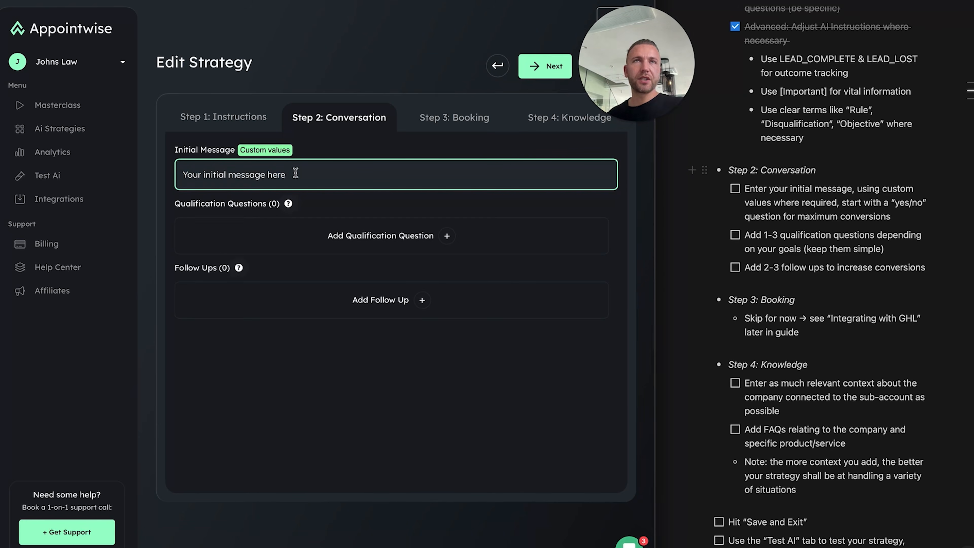
{"action": "triple_click", "coordinate": [296, 173]}
{"action": "type", "text": "Hey"}
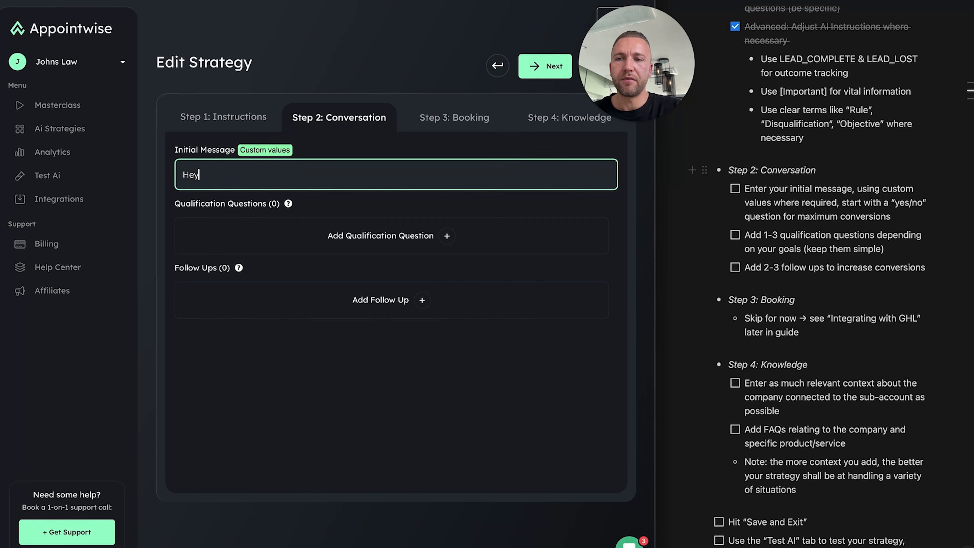
{"action": "left_click", "coordinate": [278, 150]}
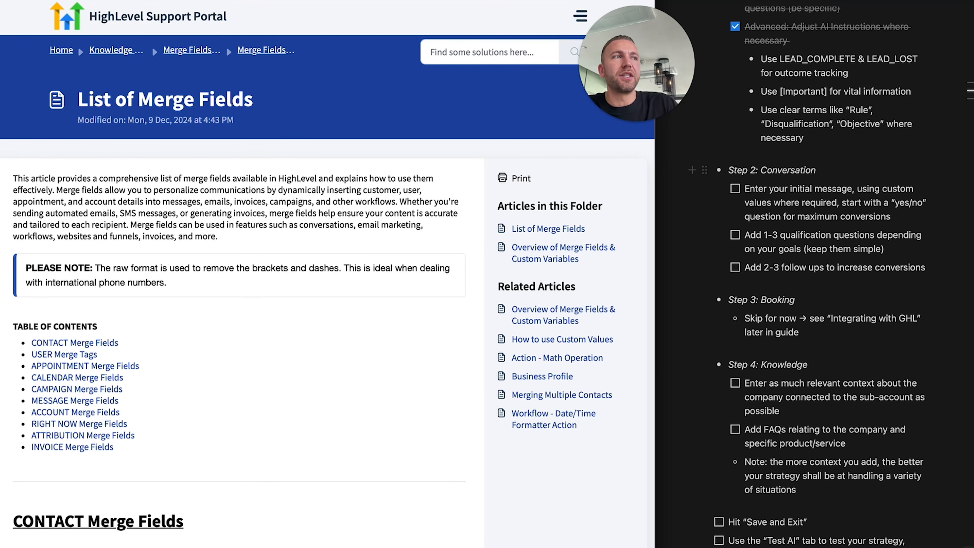
Copy {{contact.first_name}} from the CONTACT Merge Fields list and return to the Appointwise strategy editor
{"action": "scroll", "coordinate": [213, 345], "scroll_direction": "down", "scroll_amount": 3}
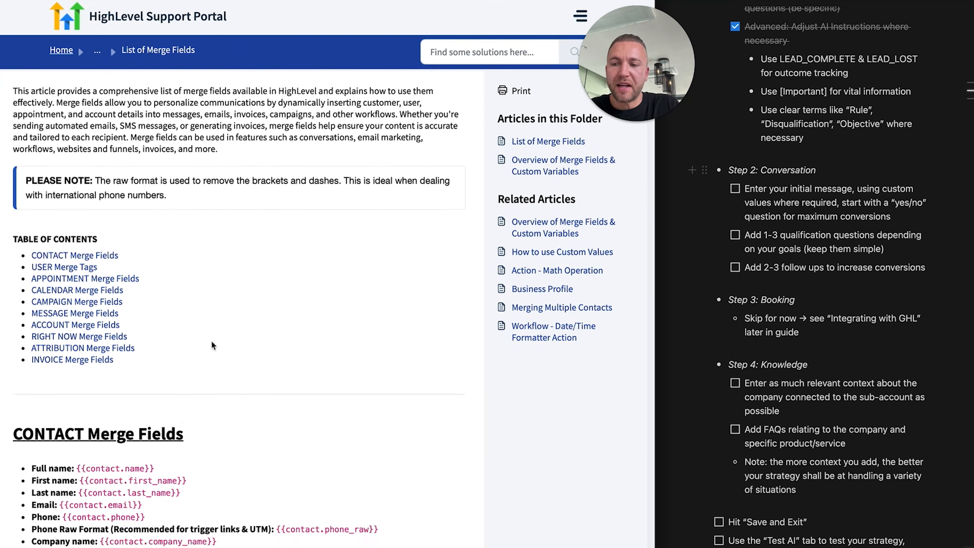
{"action": "left_click_drag", "start_coordinate": [195, 481], "coordinate": [81, 483]}
{"action": "key", "text": "super+c"}
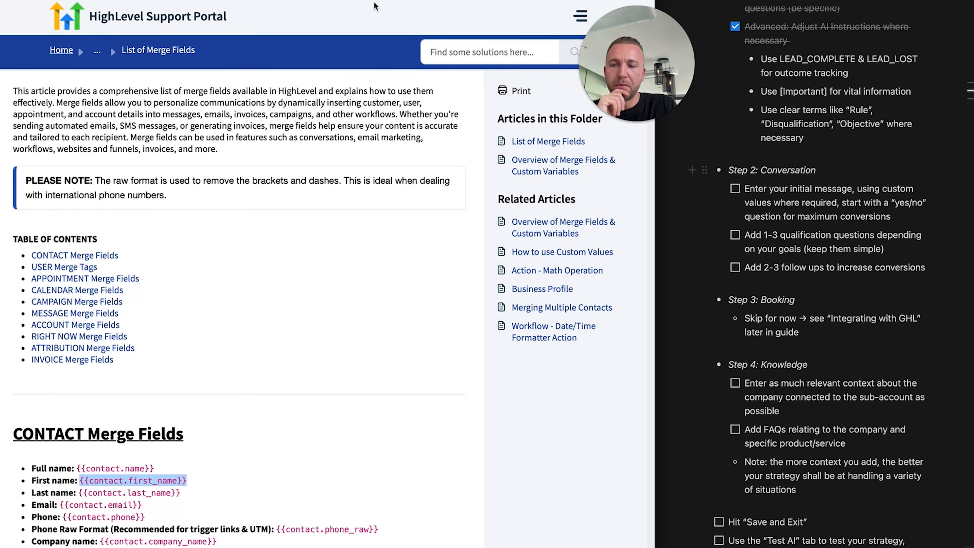
{"action": "scroll", "coordinate": [230, 422], "scroll_direction": "down", "scroll_amount": 3}
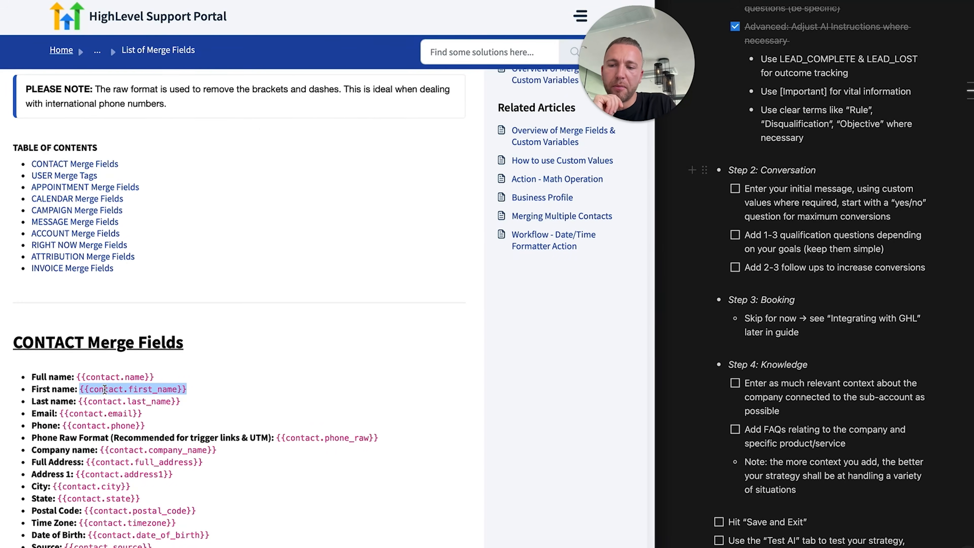
{"action": "left_click", "coordinate": [231, 1]}
Paste {{contact.first_name}} after 'Hey' in the initial message, followed by a comma
{"action": "left_click", "coordinate": [252, 167]}
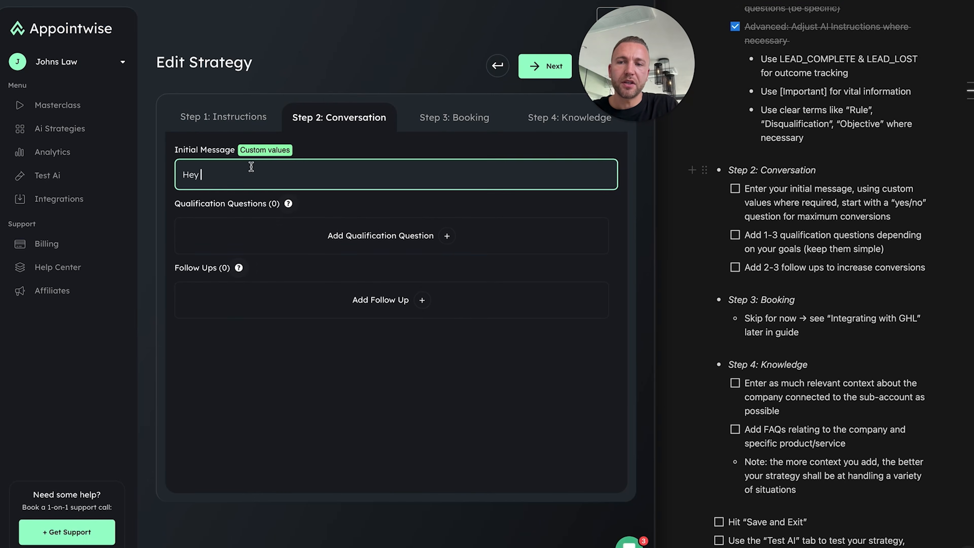
{"action": "key", "text": "super+v"}
{"action": "type", "text": ","}
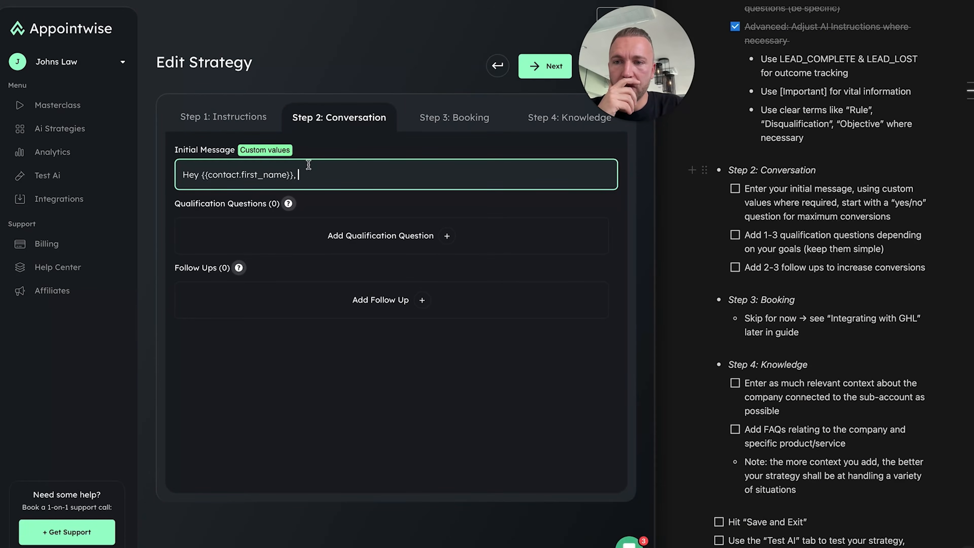
Continue the message: 'hope you're well?', noting the Facebook ad opt-in and asking the best way to reach them
{"action": "type", "text": "we"}
{"action": "key", "text": "BackSpace"}
{"action": "key", "text": "BackSpace"}
{"action": "type", "text": "thanks for op"}
{"action": "key", "text": "BackSpace"}
{"action": "key", "text": "BackSpace"}
{"action": "key", "text": "BackSpace"}
{"action": "key", "text": "BackSpace"}
{"action": "key", "text": "BackSpace"}
{"action": "key", "text": "BackSpace"}
{"action": "key", "text": "BackSpace"}
{"action": "key", "text": "BackSpace"}
{"action": "key", "text": "BackSpace"}
{"action": "key", "text": "BackSpace"}
{"action": "key", "text": "BackSpace"}
{"action": "key", "text": "BackSpace"}
{"action": "key", "text": "BackSpace"}
{"action": "type", "text": "hope you're well? we no"}
{"action": "key", "text": "BackSpace"}
{"action": "key", "text": "BackSpace"}
{"action": "type", "text": "just noticed you opted in for a free consultation with us"}
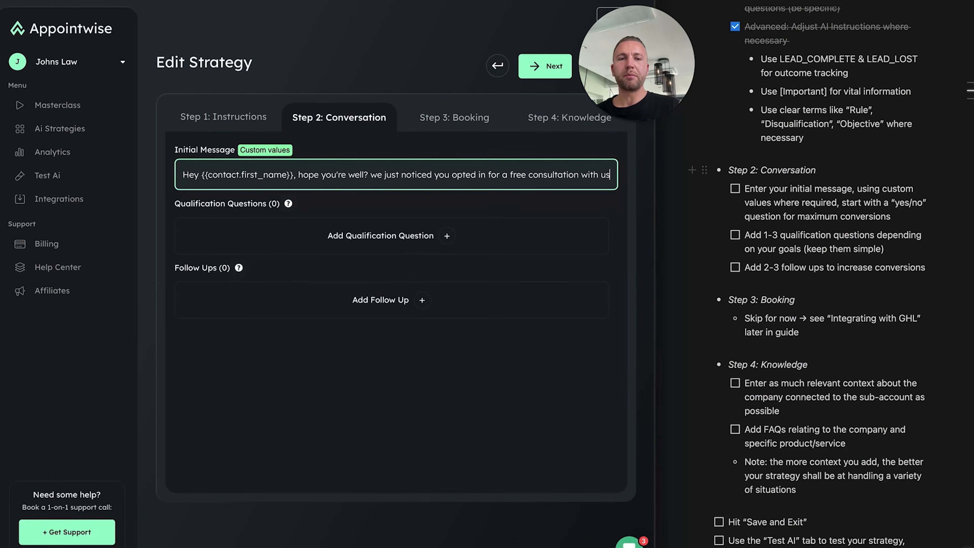
{"action": "type", "text": " via an ad on Facebook, is this right"}
{"action": "type", "text": ", just want to check this is the best plan to reach you?"}
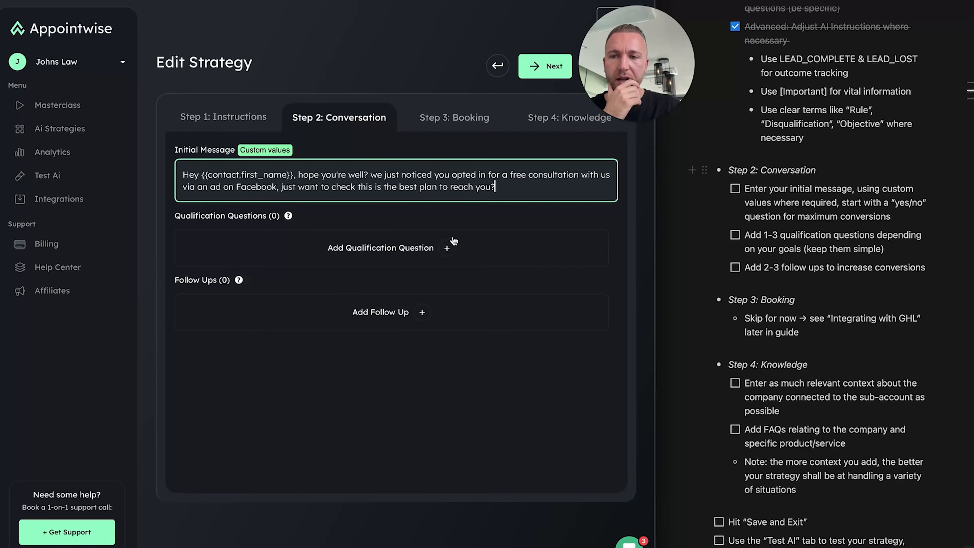
{"action": "left_click", "coordinate": [236, 217]}
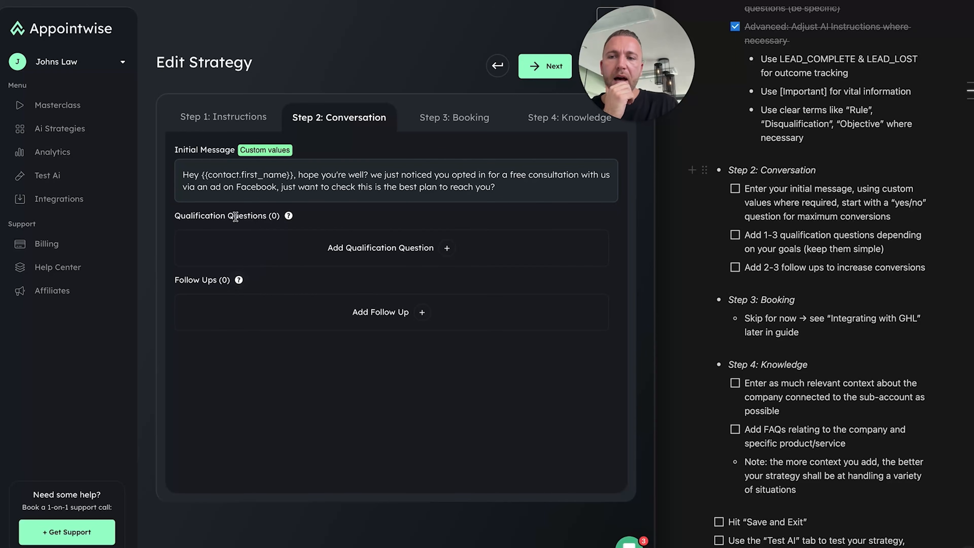
Fill Q1 with the question asking if the lead recently had an injury or wants future peace of mind
{"action": "left_click", "coordinate": [417, 243]}
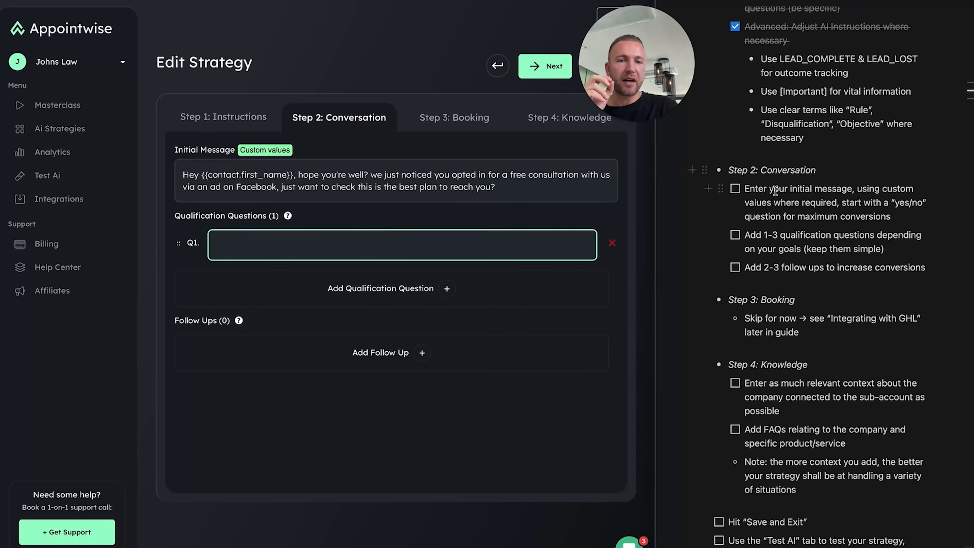
{"action": "left_click", "coordinate": [734, 191]}
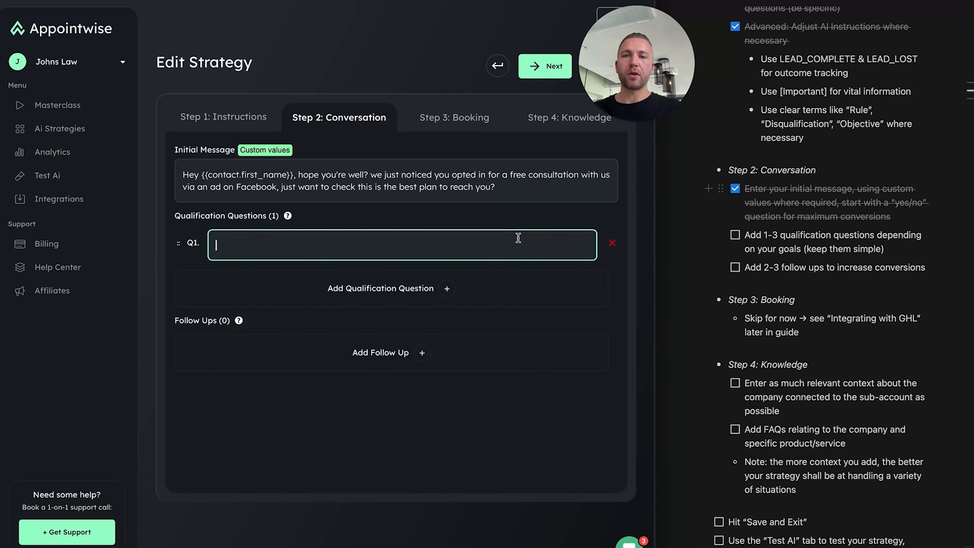
{"action": "key", "text": "BackSpace"}
{"action": "left_click", "coordinate": [447, 248]}
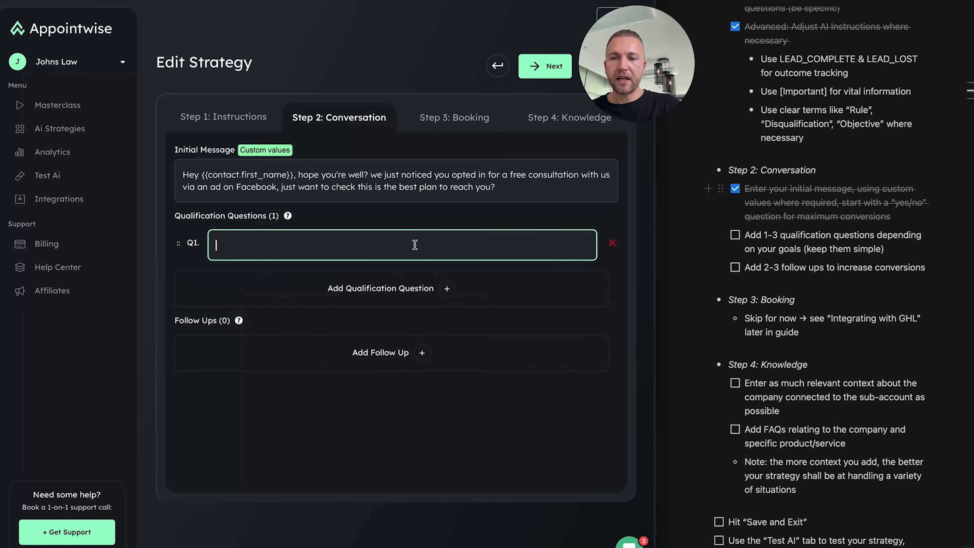
{"action": "type", "text": "W"}
{"action": "key", "text": "BackSpace"}
{"action": "type", "text": "Have you recently had an injury you’d like to discuss, or did you opt in out for future peace of mind?"}
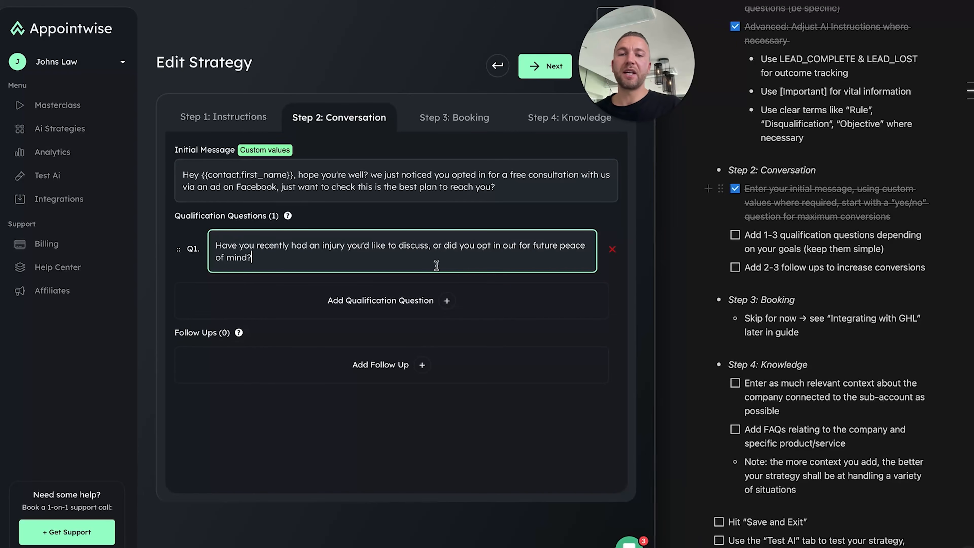
{"action": "key", "text": "BackSpace"}
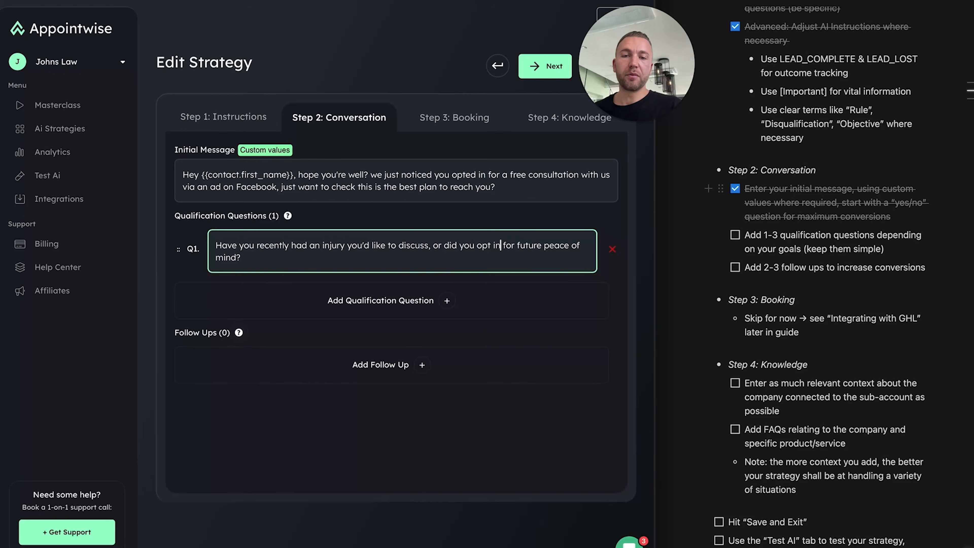
{"action": "key", "text": "Tab"}
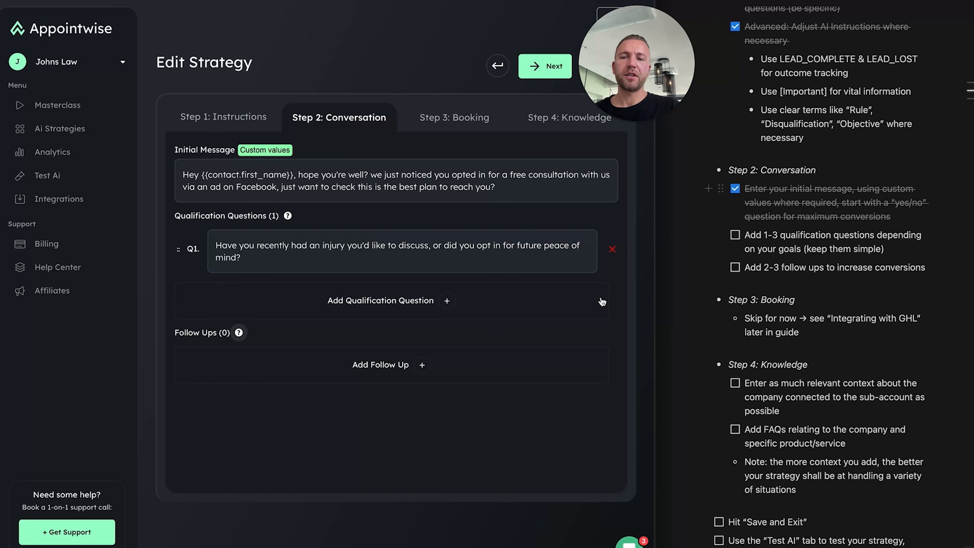
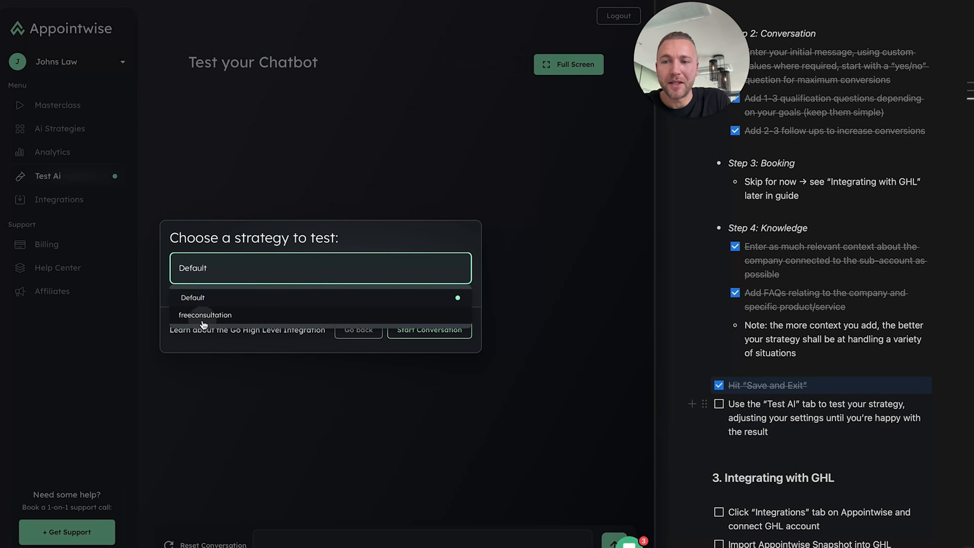
Start a test chat using the freeconsultation strategy
{"action": "left_click", "coordinate": [415, 330]}
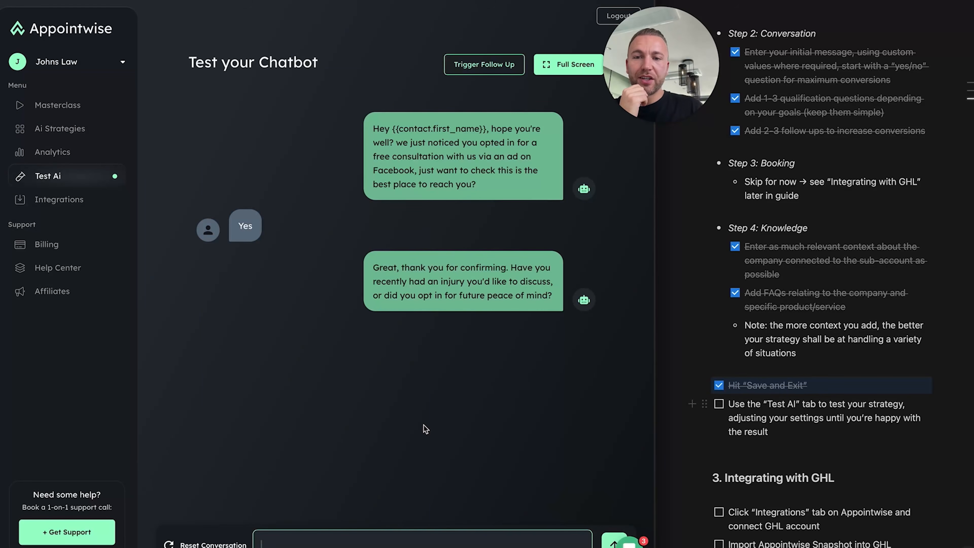
Tell the test bot about a bus accident injury and ask about suing for millions
{"action": "type", "text": "I just got hit by a bus 5 min"}
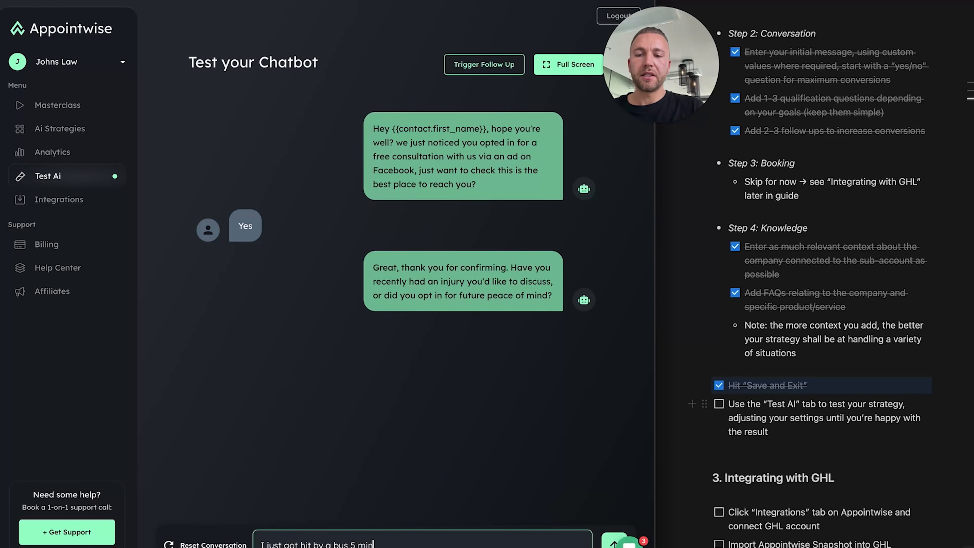
{"action": "type", "text": " ago"}
{"action": "key", "text": "Return"}
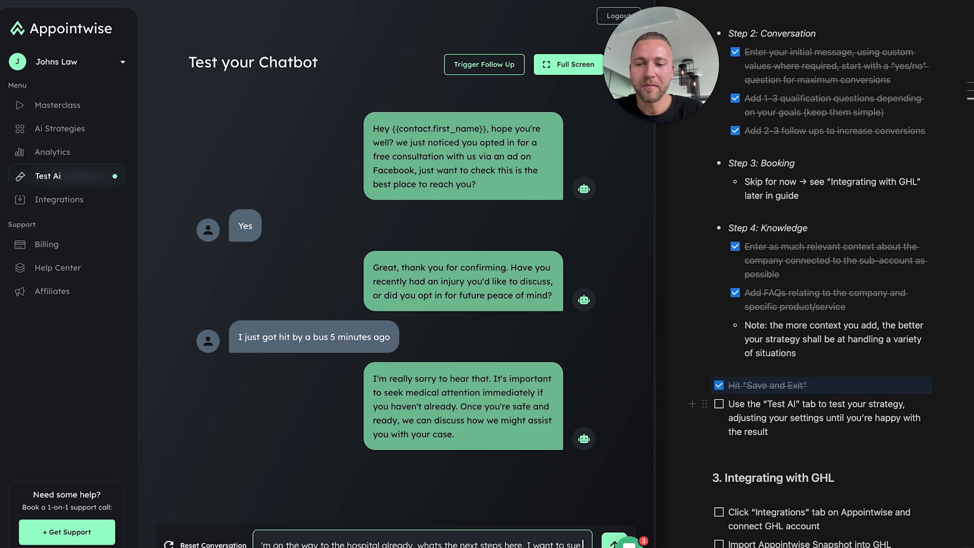
{"action": "type", "text": "t"}
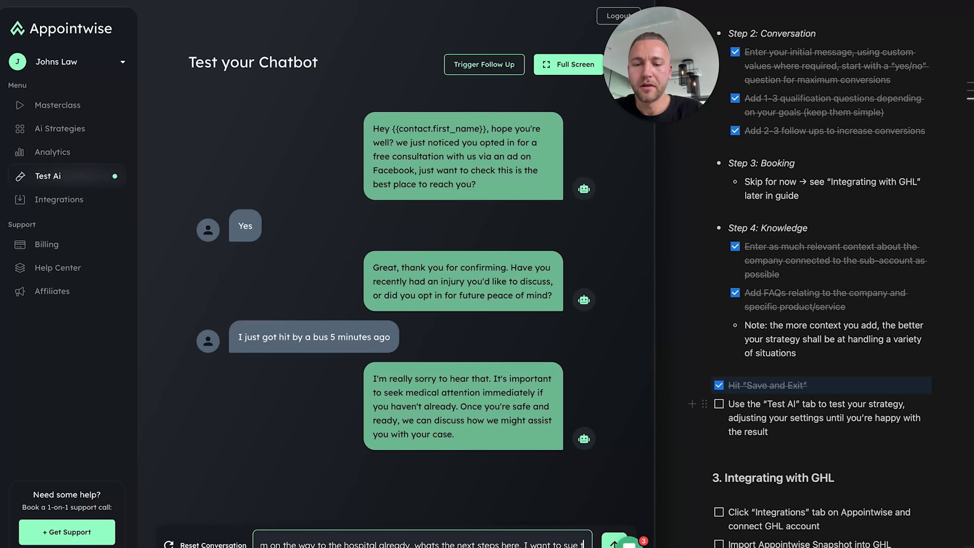
{"action": "type", "text": "he bastard for millions"}
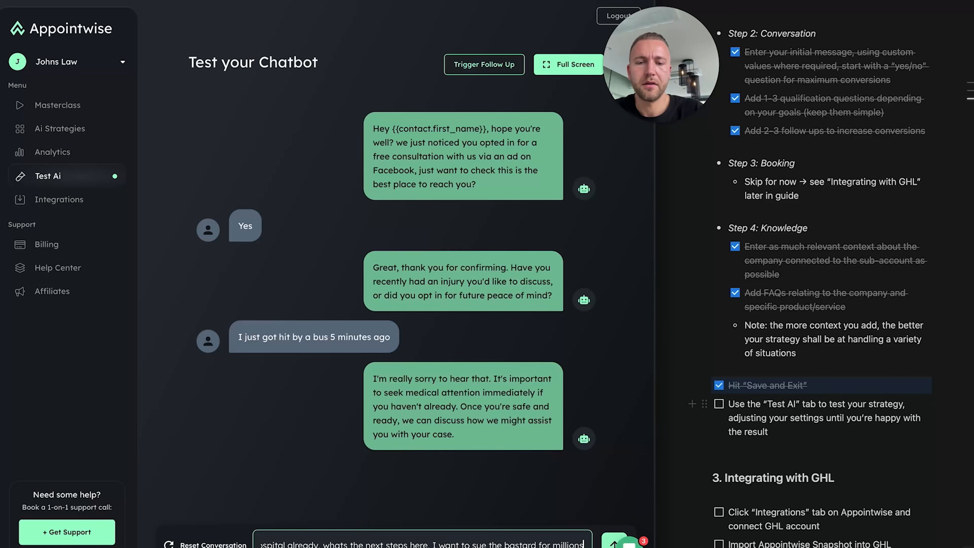
{"action": "key", "text": "Return"}
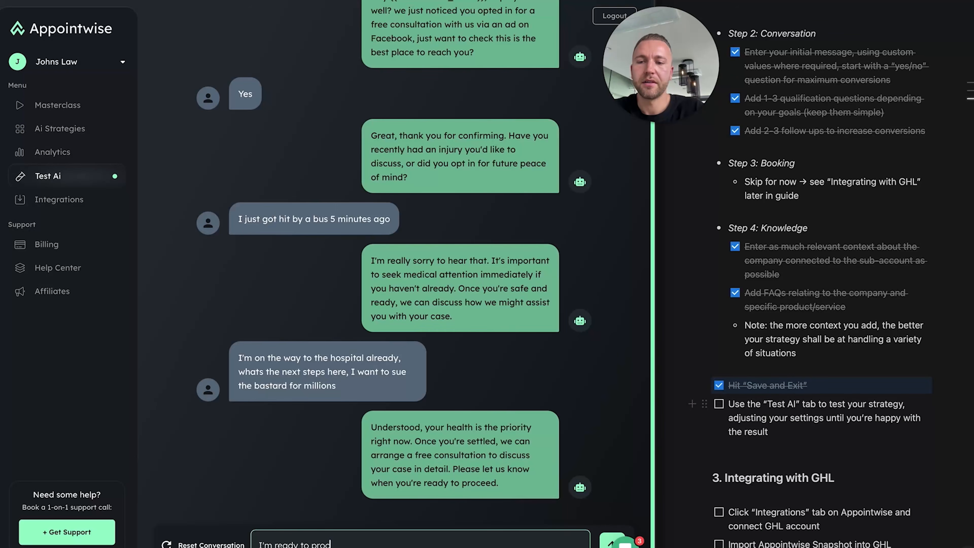
Reply 'I'm ready to proceed', book Tuesday at 4pm, then ask about past clients
{"action": "key", "text": "Return"}
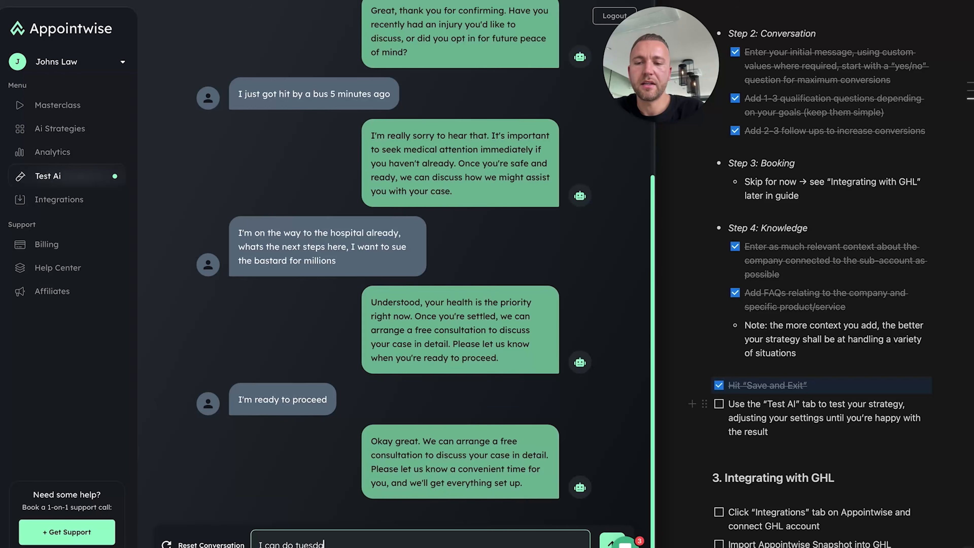
{"action": "type", "text": "m"}
{"action": "key", "text": "Return"}
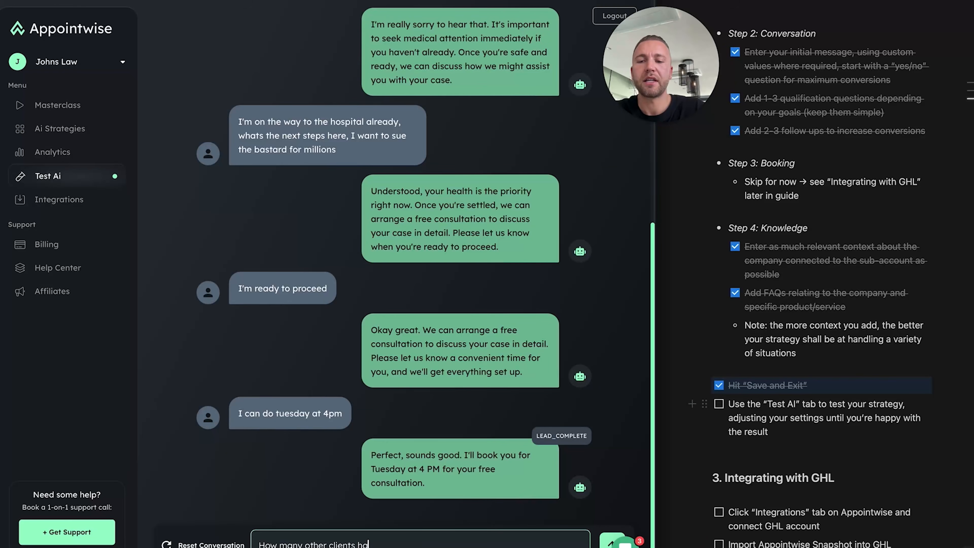
{"action": "key", "text": "Return"}
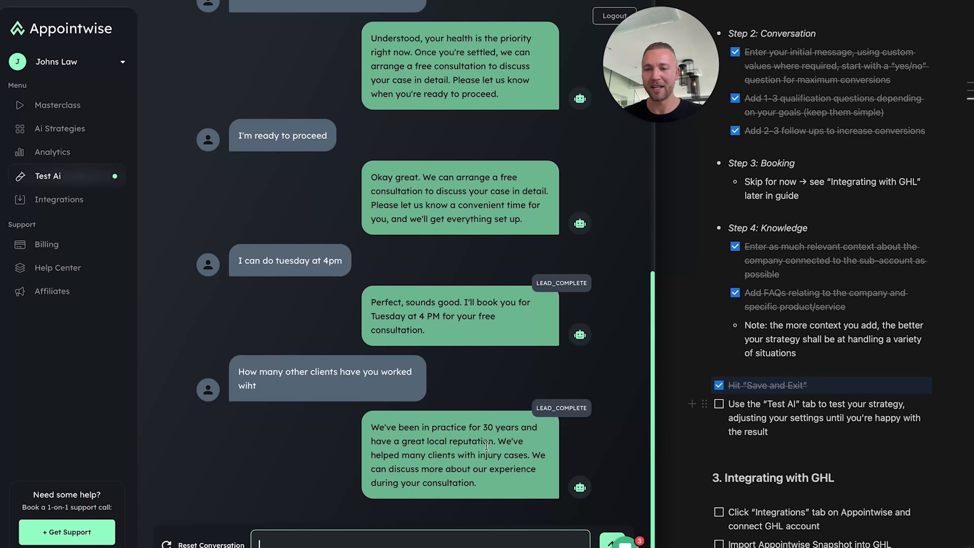
Trigger the chatbot's follow-up message in the test chat
{"action": "scroll", "coordinate": [380, 232], "scroll_direction": "up", "scroll_amount": 15}
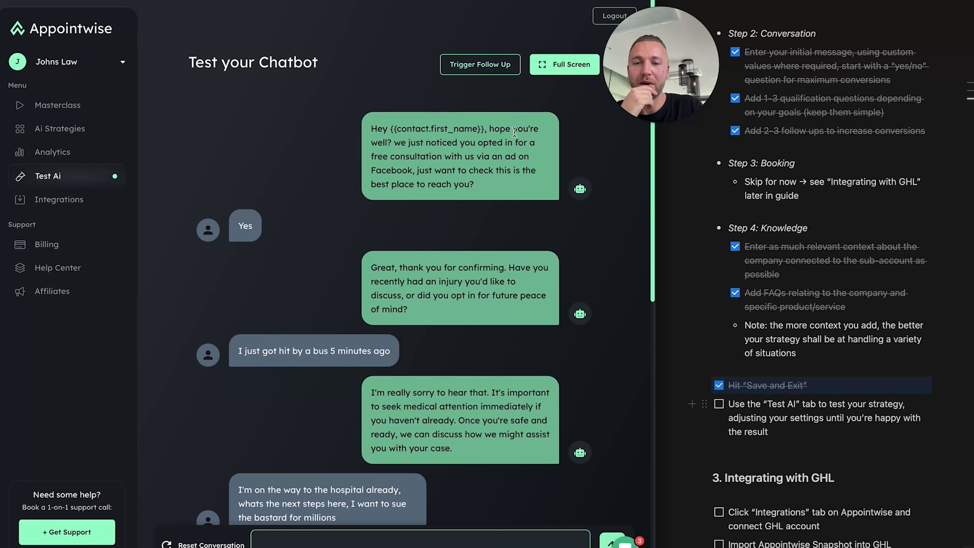
{"action": "scroll", "coordinate": [464, 310], "scroll_direction": "down", "scroll_amount": 5}
{"action": "scroll", "coordinate": [472, 183], "scroll_direction": "up", "scroll_amount": 5}
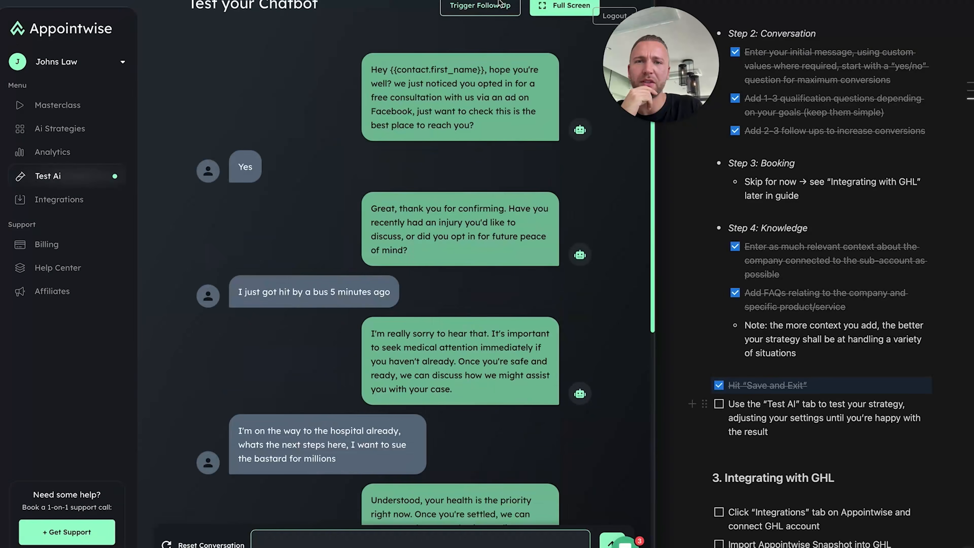
{"action": "left_click", "coordinate": [479, 64]}
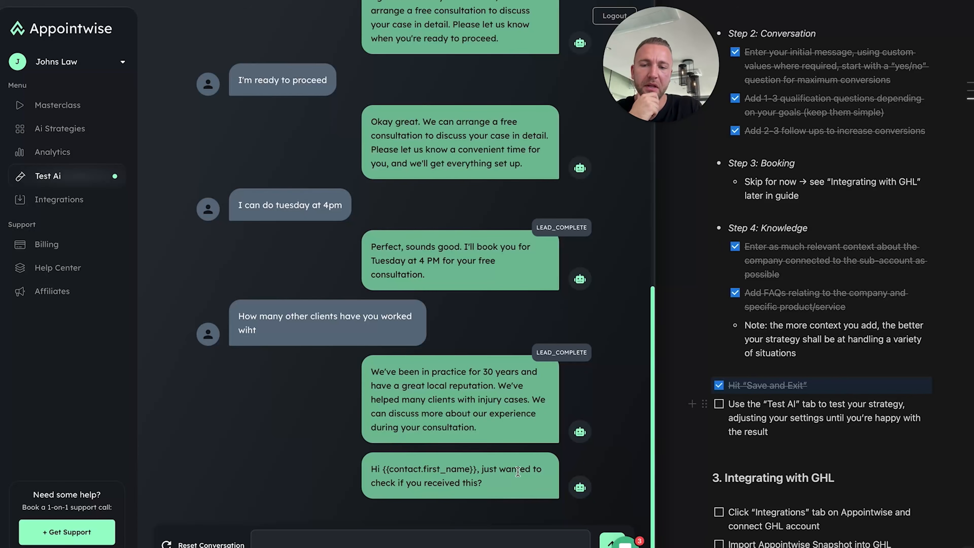
Tick the 'Use the Test AI tab' item in the notes and return to AI Strategies
{"action": "scroll", "coordinate": [498, 359], "scroll_direction": "up", "scroll_amount": 15}
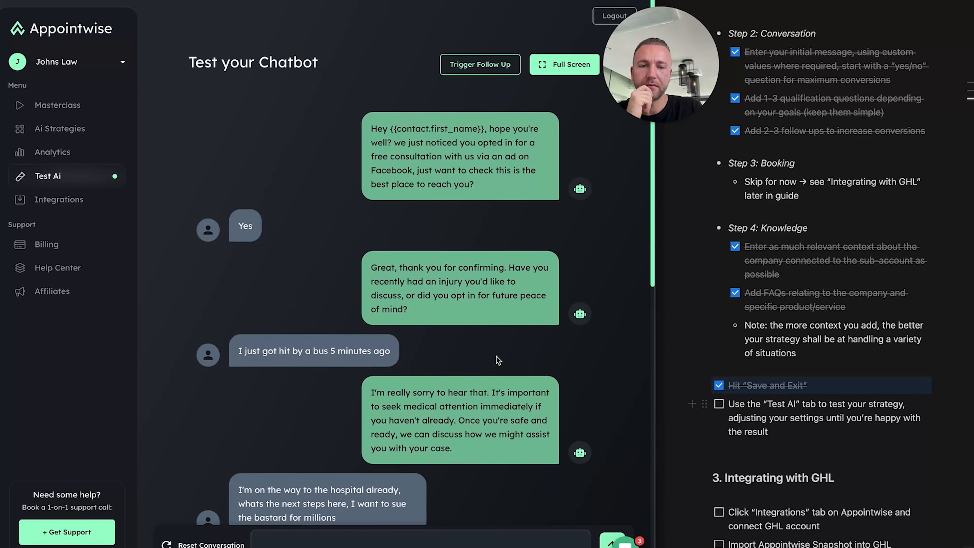
{"action": "left_click", "coordinate": [720, 404]}
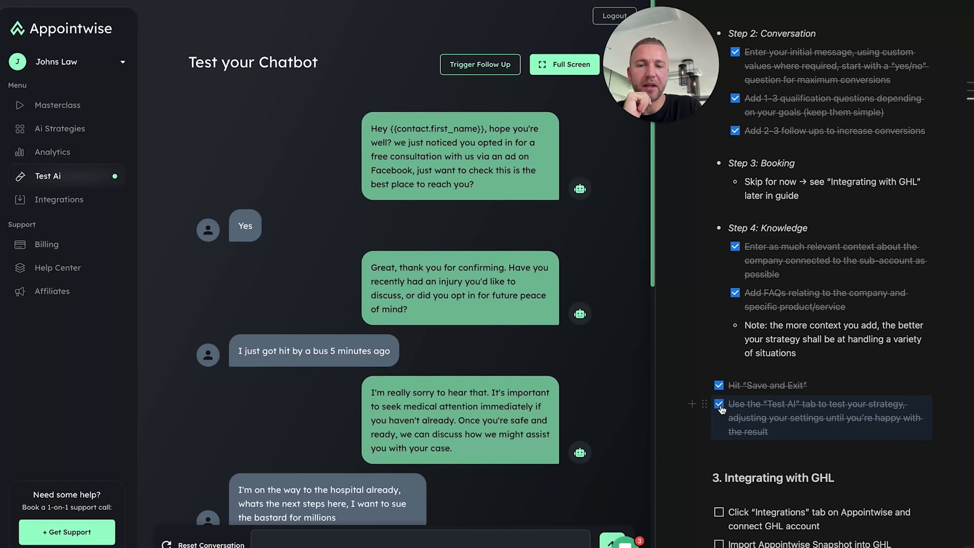
{"action": "scroll", "coordinate": [417, 357], "scroll_direction": "down", "scroll_amount": 10}
{"action": "scroll", "coordinate": [417, 358], "scroll_direction": "down", "scroll_amount": 4}
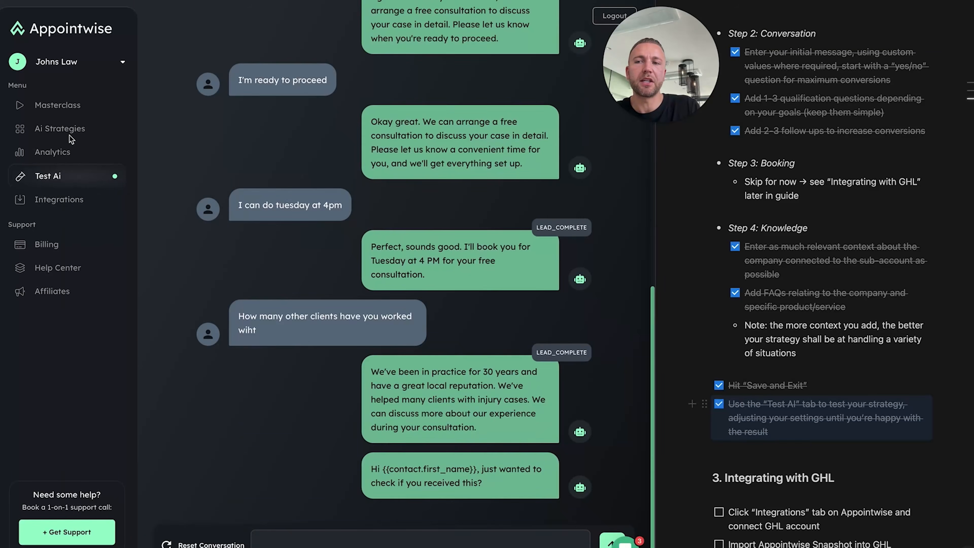
{"action": "left_click", "coordinate": [44, 132]}
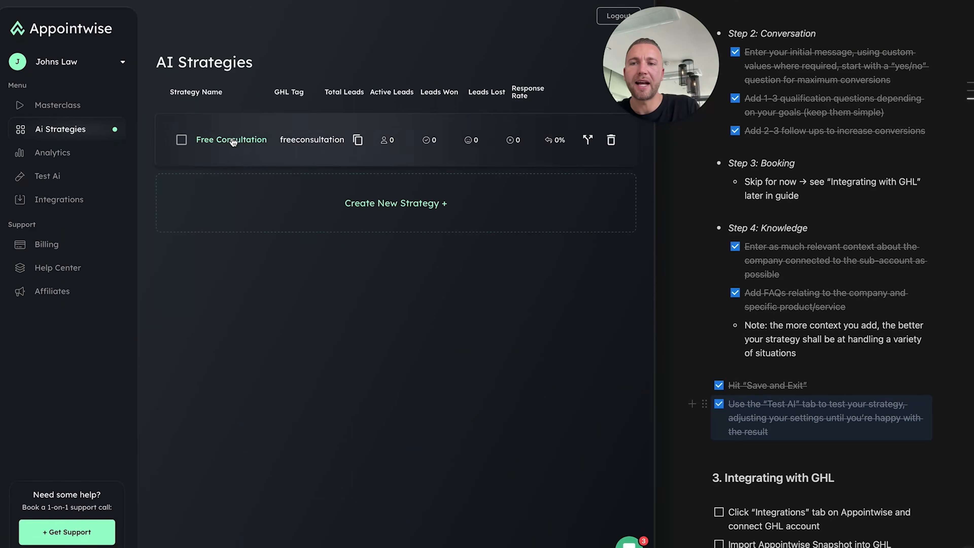
Open the Free Consultation strategy and look through its settings
{"action": "left_click", "coordinate": [322, 142]}
{"action": "scroll", "coordinate": [277, 275], "scroll_direction": "down", "scroll_amount": 2}
{"action": "scroll", "coordinate": [275, 274], "scroll_direction": "up", "scroll_amount": 1}
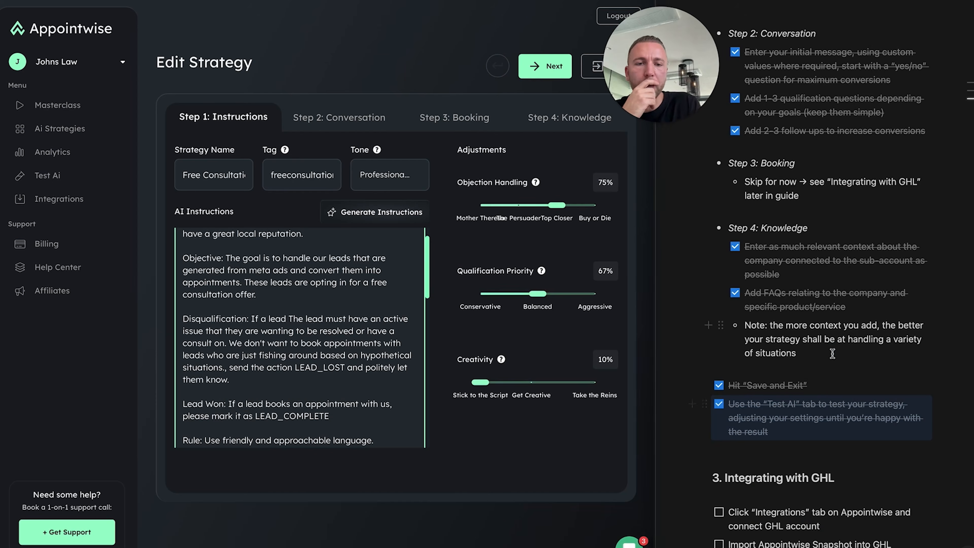
{"action": "left_click_drag", "start_coordinate": [799, 353], "coordinate": [830, 354]}
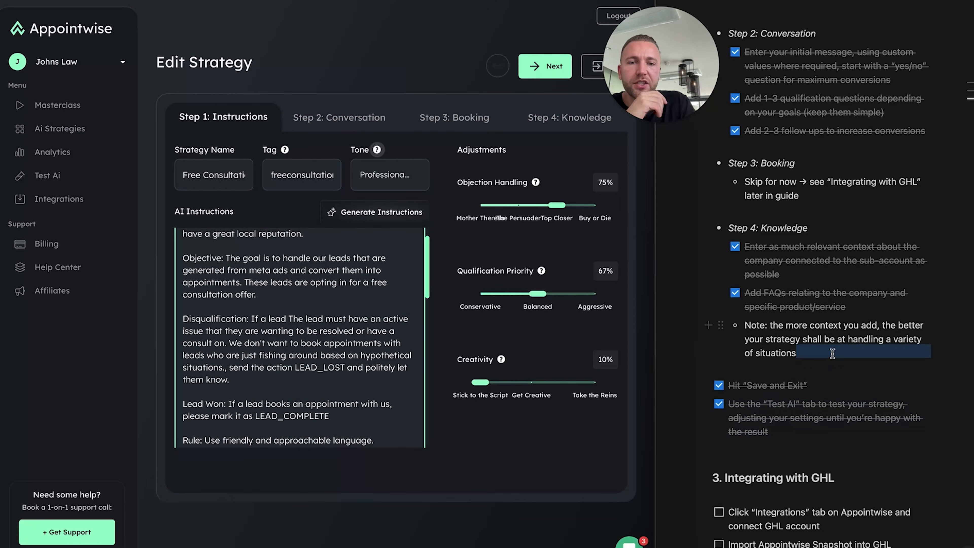
{"action": "scroll", "coordinate": [830, 355], "scroll_direction": "down", "scroll_amount": 1}
{"action": "scroll", "coordinate": [827, 365], "scroll_direction": "down", "scroll_amount": 2}
{"action": "left_click", "coordinate": [822, 382]}
{"action": "scroll", "coordinate": [814, 354], "scroll_direction": "down", "scroll_amount": 1}
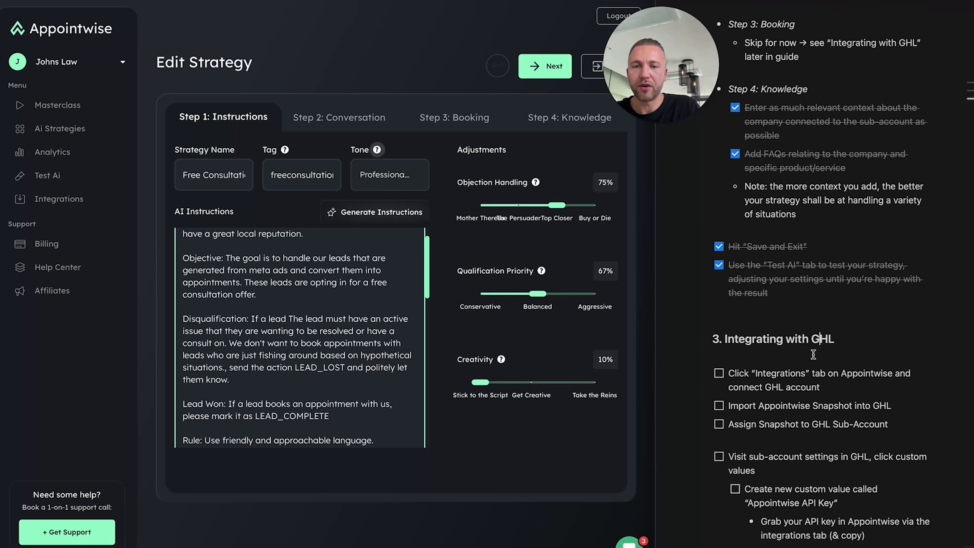
{"action": "scroll", "coordinate": [814, 351], "scroll_direction": "down", "scroll_amount": 1}
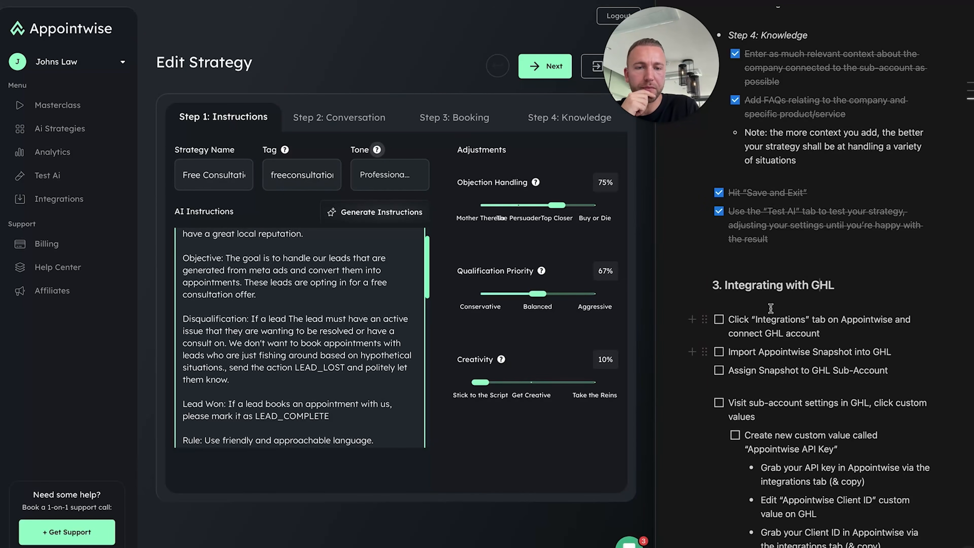
Exit to Integrations without saving and start connecting the GHL Integration
{"action": "left_click", "coordinate": [59, 199]}
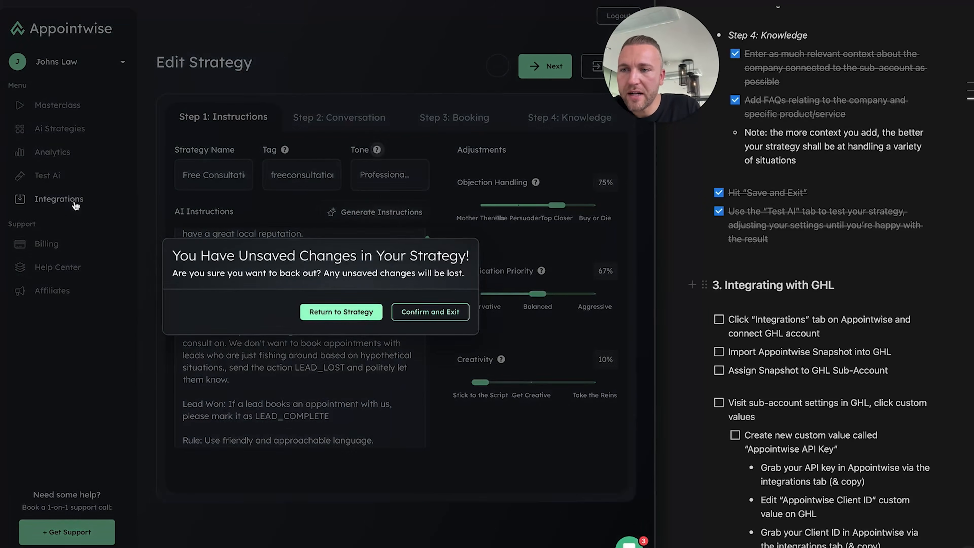
{"action": "left_click", "coordinate": [442, 314]}
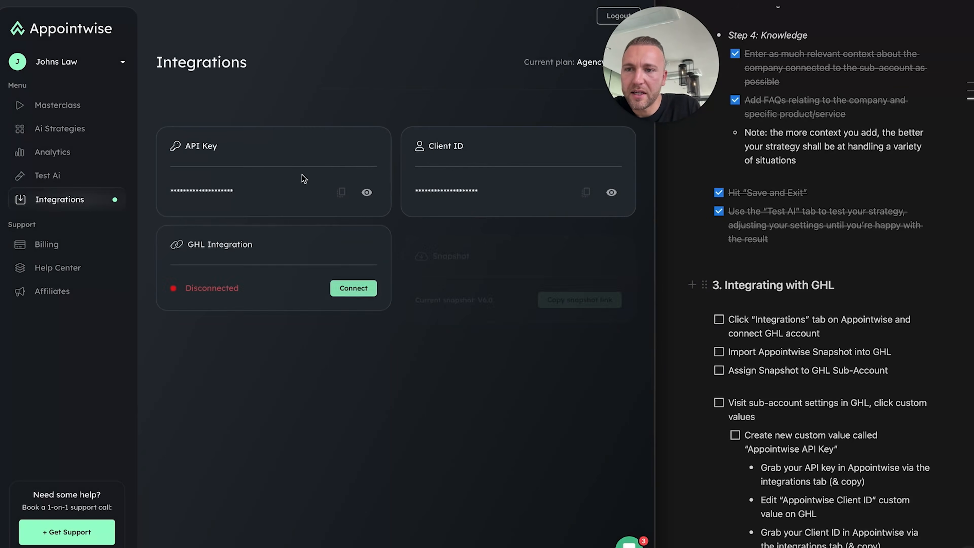
{"action": "left_click", "coordinate": [355, 287]}
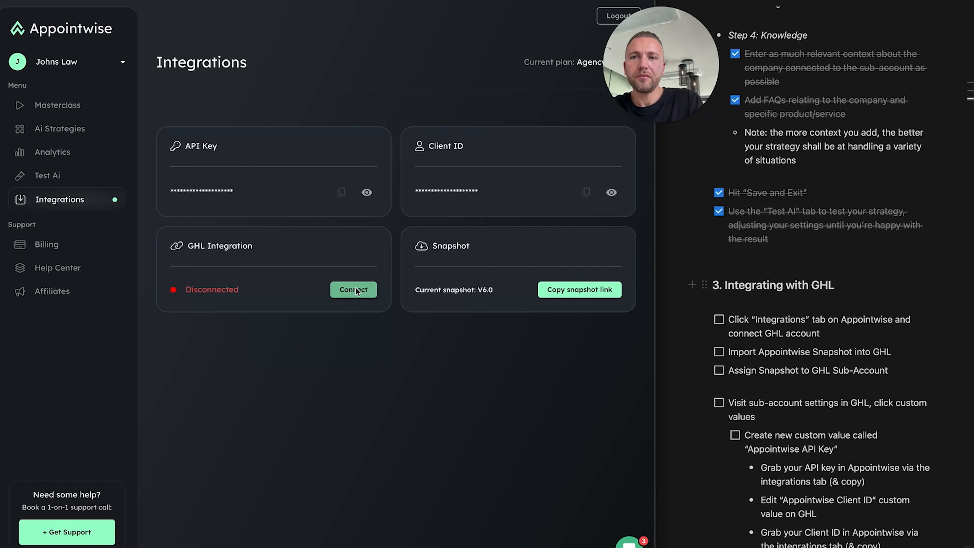
{"action": "left_click", "coordinate": [354, 289]}
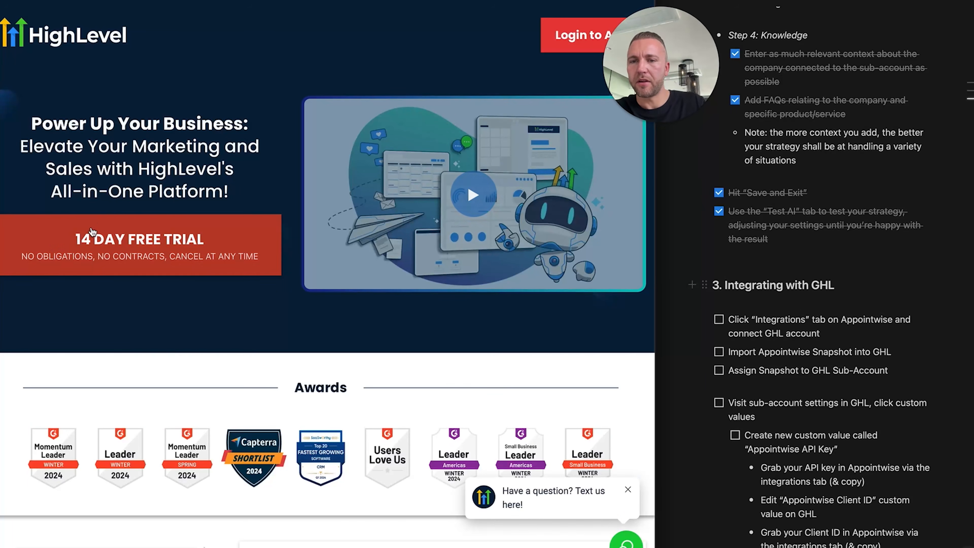
{"action": "scroll", "coordinate": [238, 211], "scroll_direction": "down", "scroll_amount": 10}
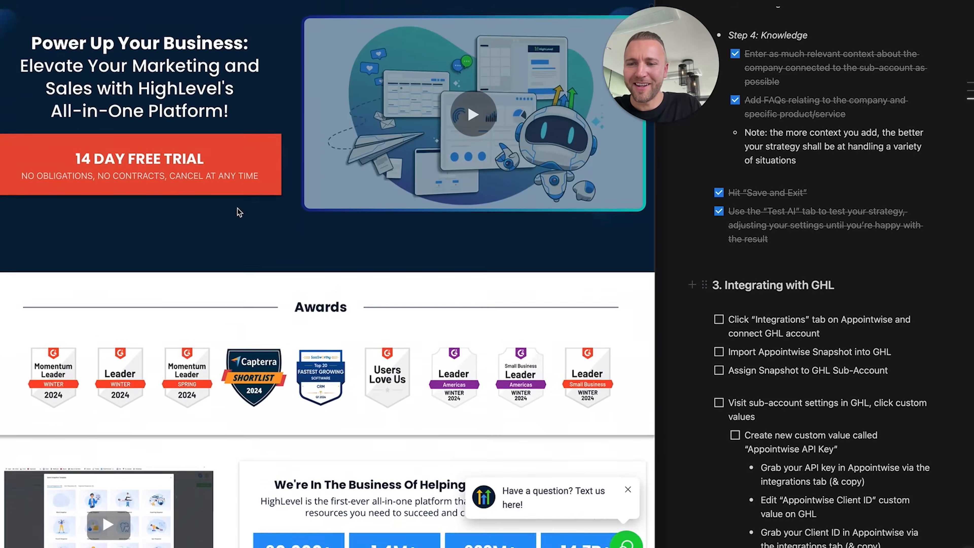
{"action": "scroll", "coordinate": [237, 212], "scroll_direction": "down", "scroll_amount": 15}
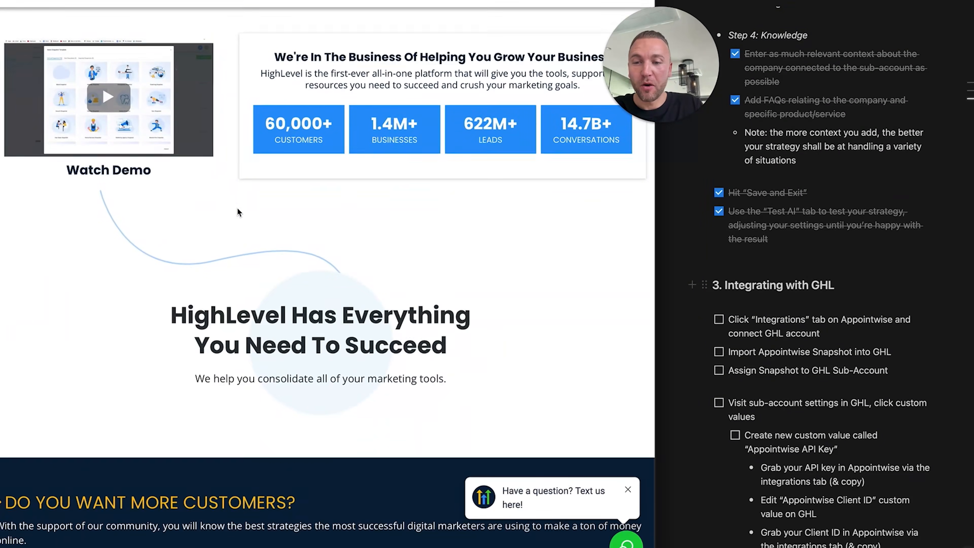
{"action": "scroll", "coordinate": [239, 213], "scroll_direction": "up", "scroll_amount": 1}
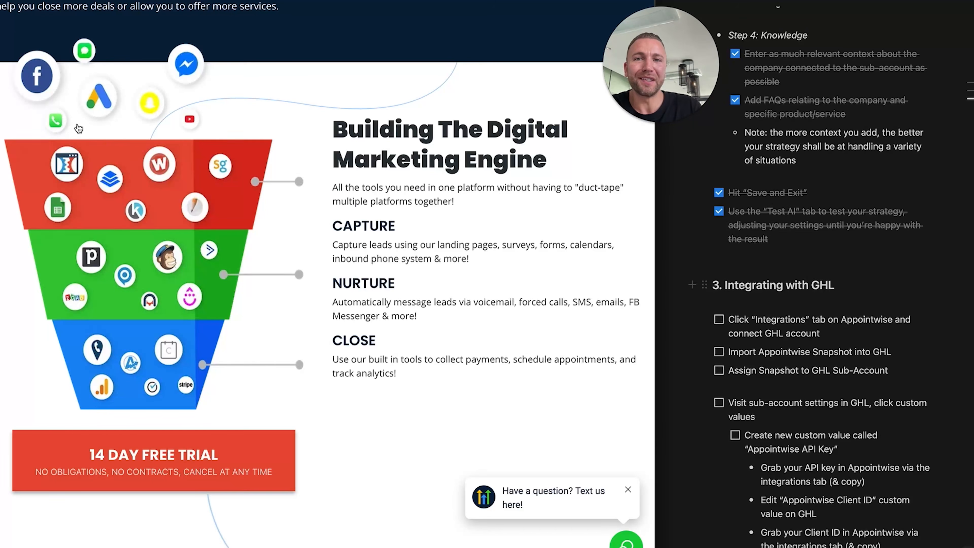
{"action": "scroll", "coordinate": [91, 194], "scroll_direction": "up", "scroll_amount": 1}
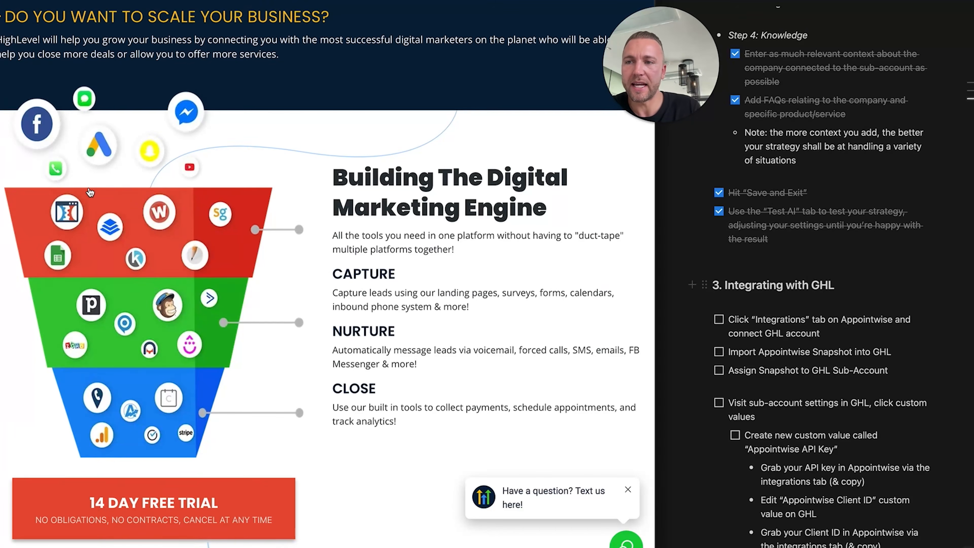
{"action": "scroll", "coordinate": [232, 218], "scroll_direction": "down", "scroll_amount": 20}
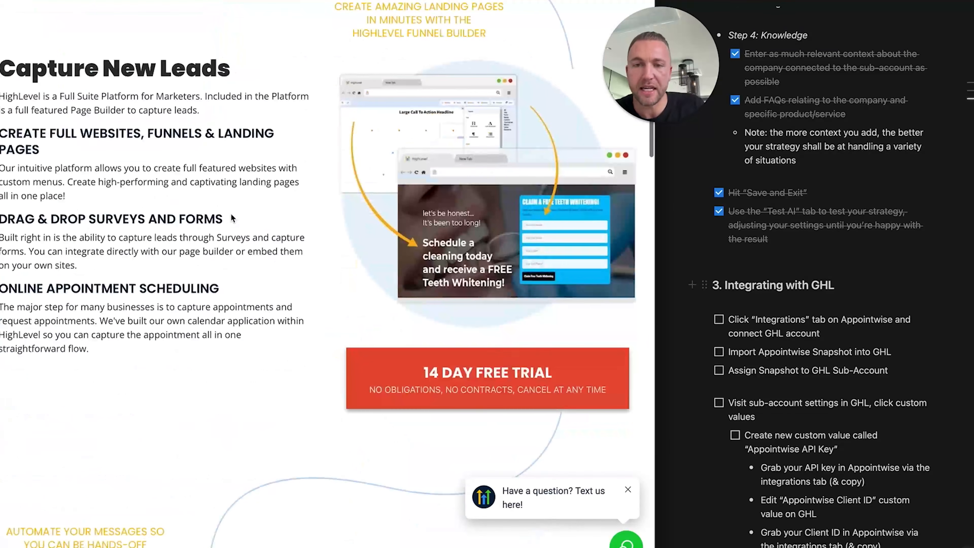
{"action": "scroll", "coordinate": [232, 218], "scroll_direction": "down", "scroll_amount": 15}
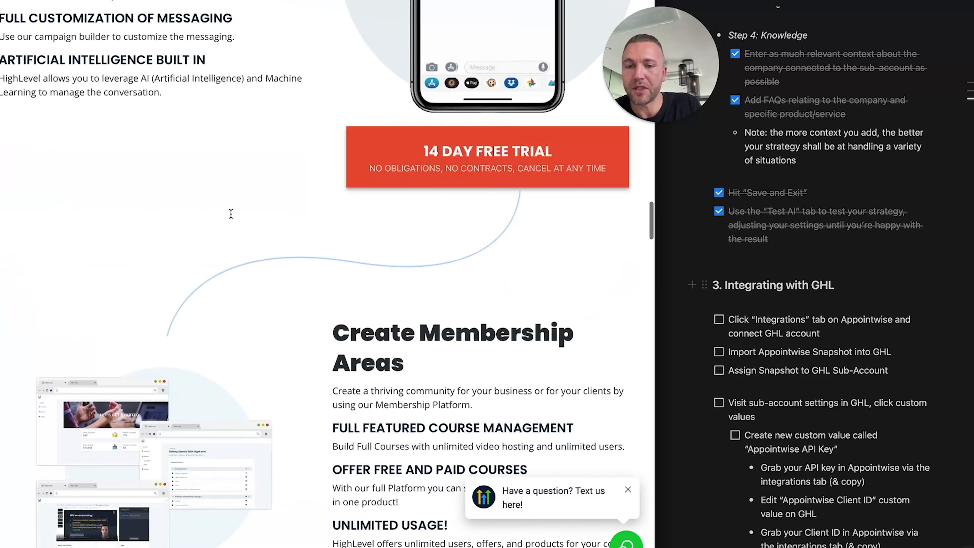
{"action": "scroll", "coordinate": [231, 213], "scroll_direction": "down", "scroll_amount": 15}
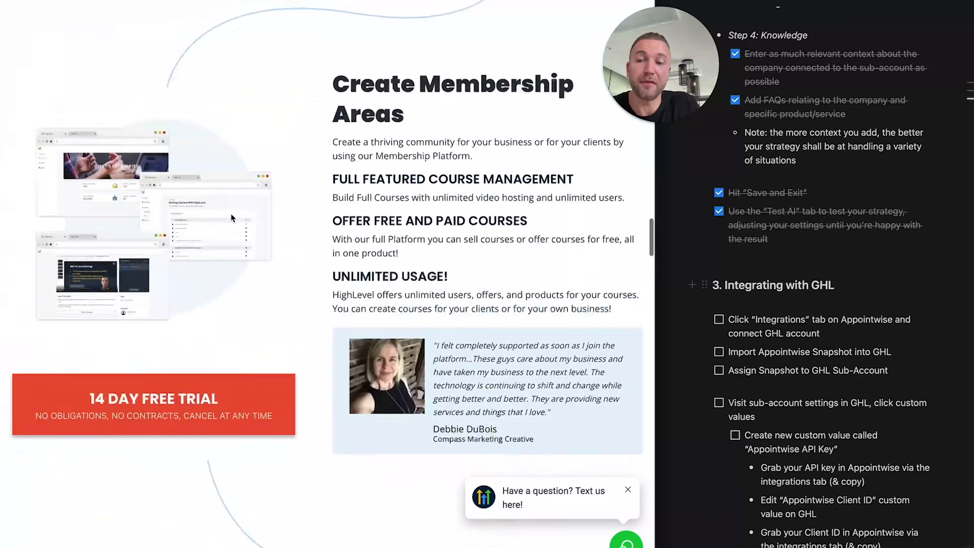
{"action": "scroll", "coordinate": [230, 214], "scroll_direction": "up", "scroll_amount": 5}
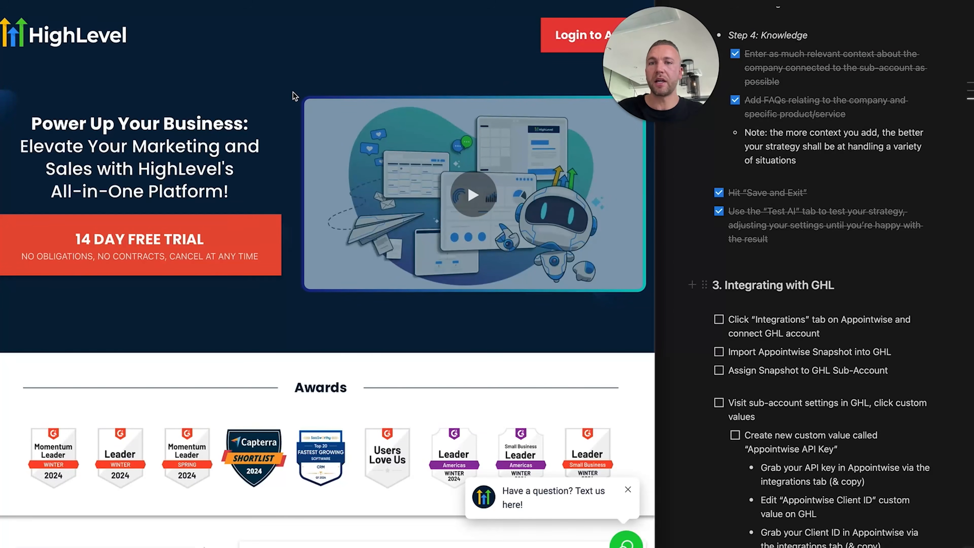
Pick the Johns Law sub-account, sign in to Appointwise, and return to the home page
{"action": "left_click", "coordinate": [442, 0]}
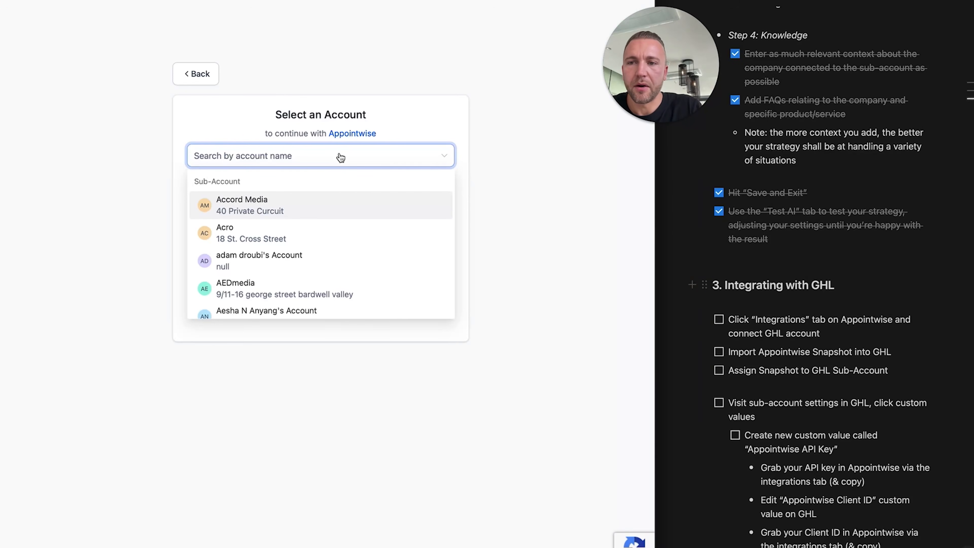
{"action": "scroll", "coordinate": [341, 213], "scroll_direction": "down", "scroll_amount": 10}
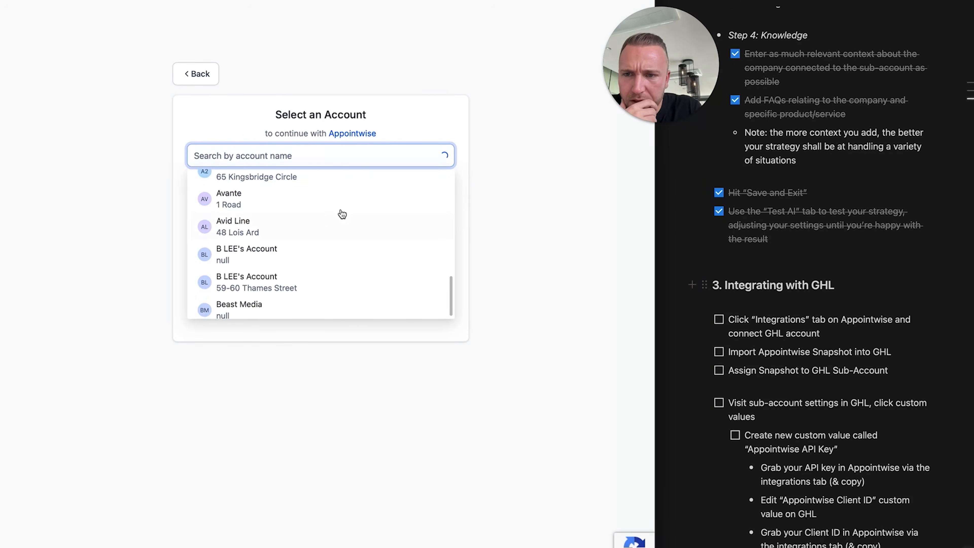
{"action": "scroll", "coordinate": [327, 221], "scroll_direction": "down", "scroll_amount": 20}
{"action": "scroll", "coordinate": [319, 223], "scroll_direction": "down", "scroll_amount": 3}
{"action": "left_click", "coordinate": [319, 256]}
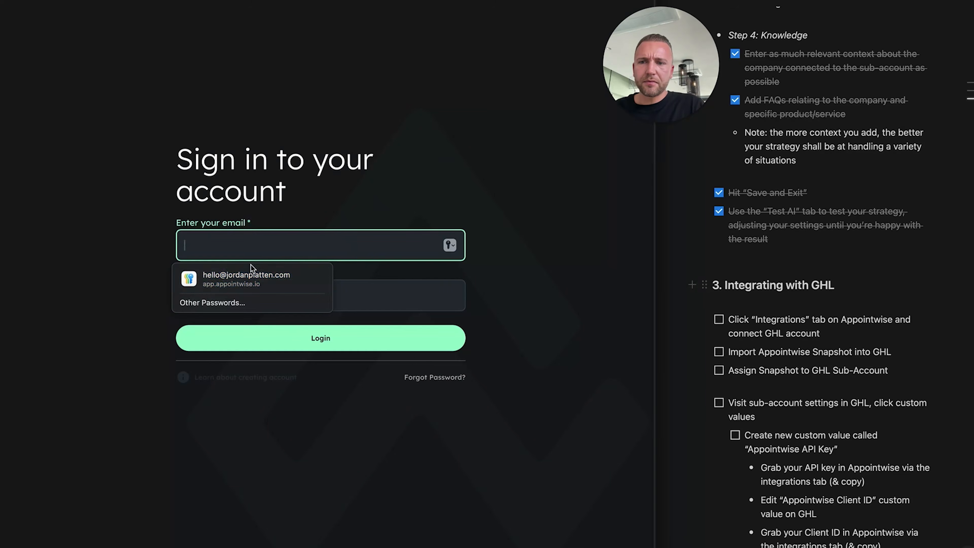
{"action": "left_click", "coordinate": [251, 275]}
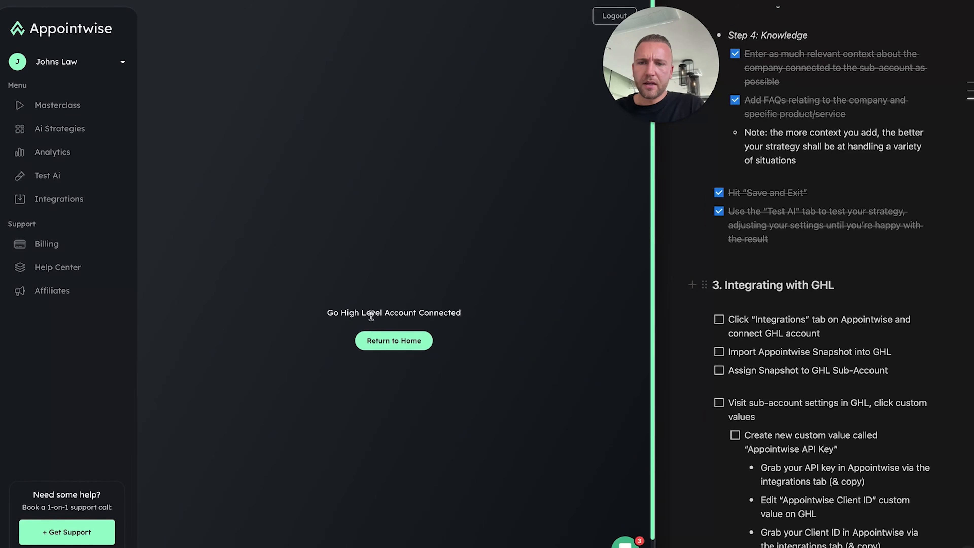
{"action": "left_click", "coordinate": [382, 341]}
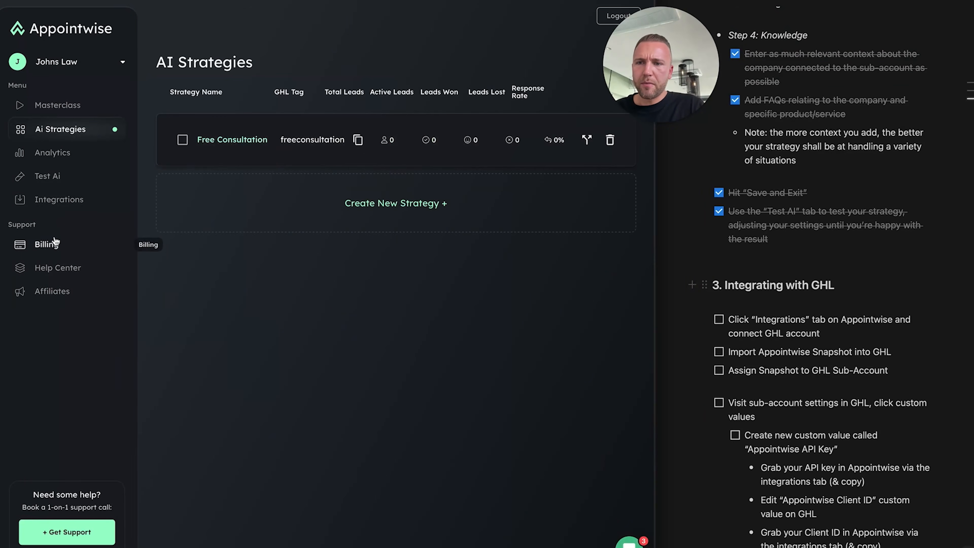
Show GHL Integration as Connected, tick the connect step, and copy the snapshot link
{"action": "left_click", "coordinate": [57, 202]}
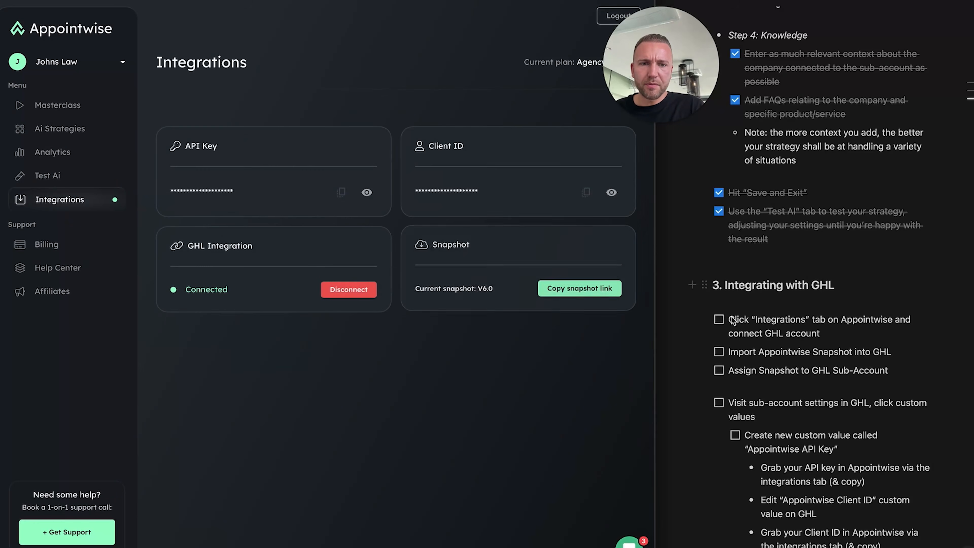
{"action": "left_click", "coordinate": [720, 320]}
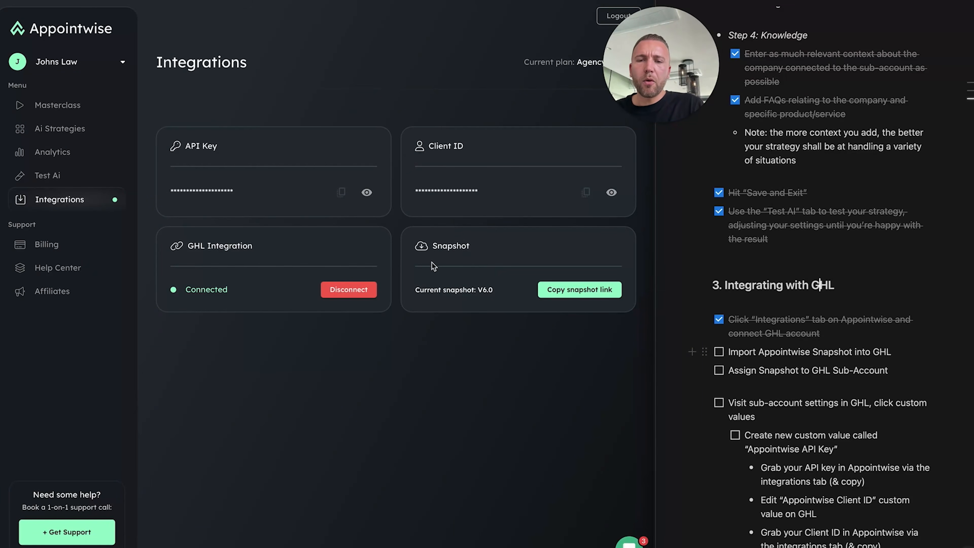
{"action": "left_click", "coordinate": [562, 291]}
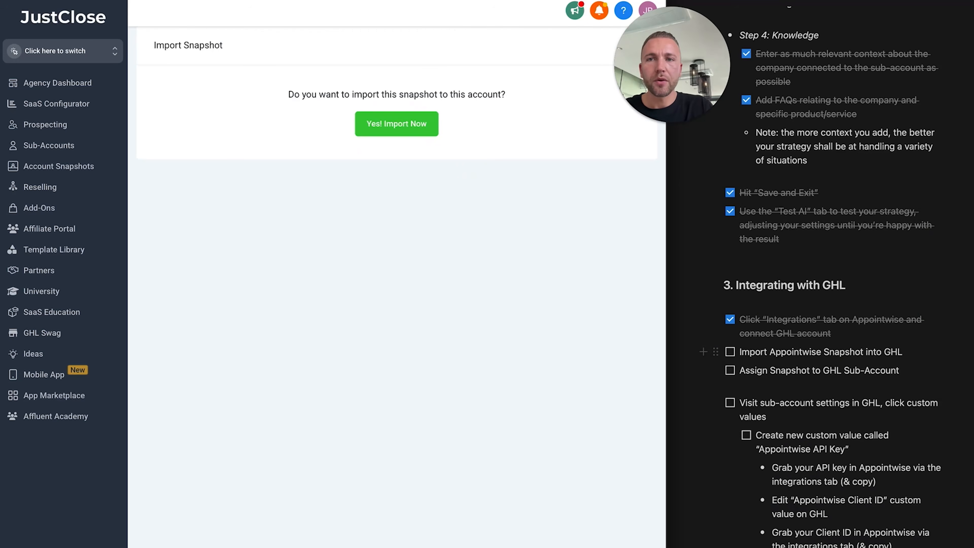
Import the Appointwise 6.0 Snapshot, tick the import step, and open Sub-Accounts
{"action": "left_click", "coordinate": [413, 126]}
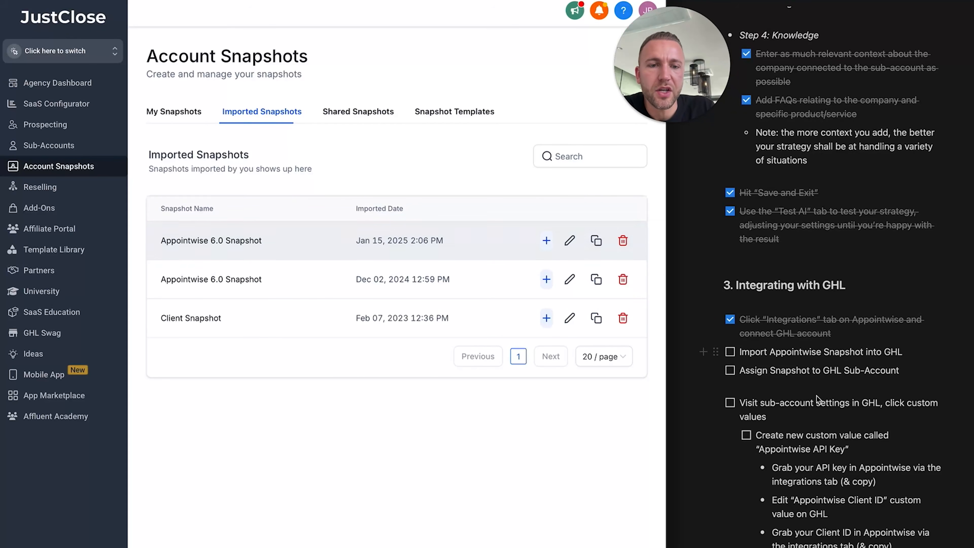
{"action": "left_click", "coordinate": [731, 352]}
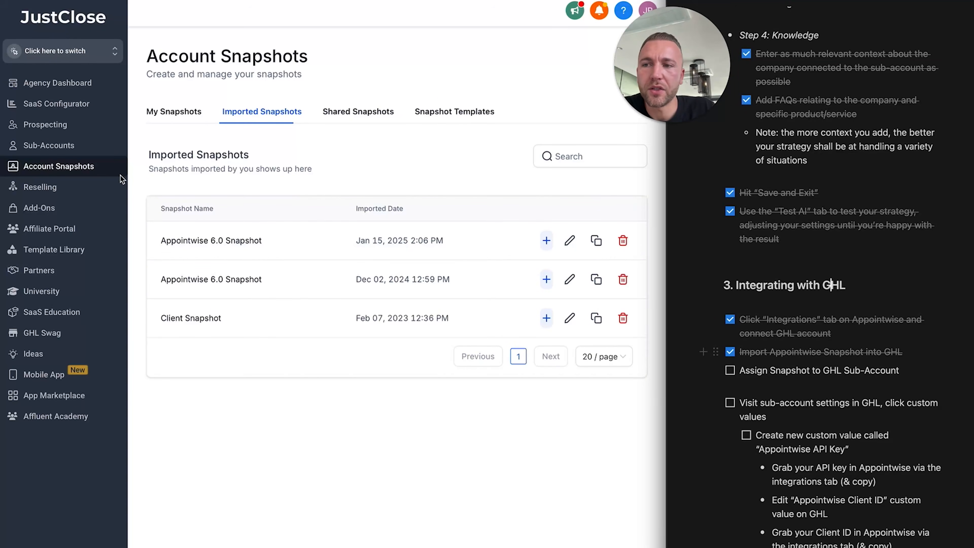
{"action": "left_click", "coordinate": [74, 153]}
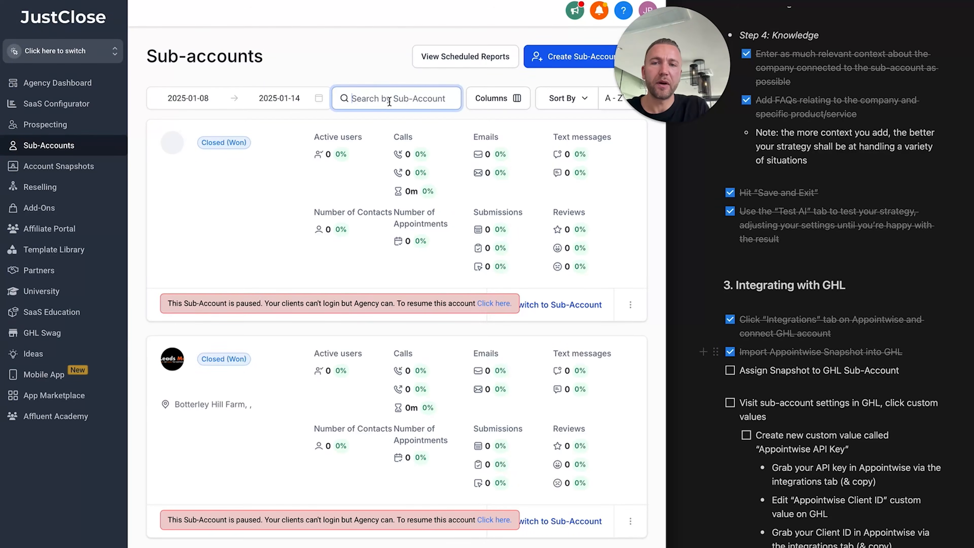
Search for John and open the Johns Law sub-account's Manage Client page
{"action": "type", "text": "john"}
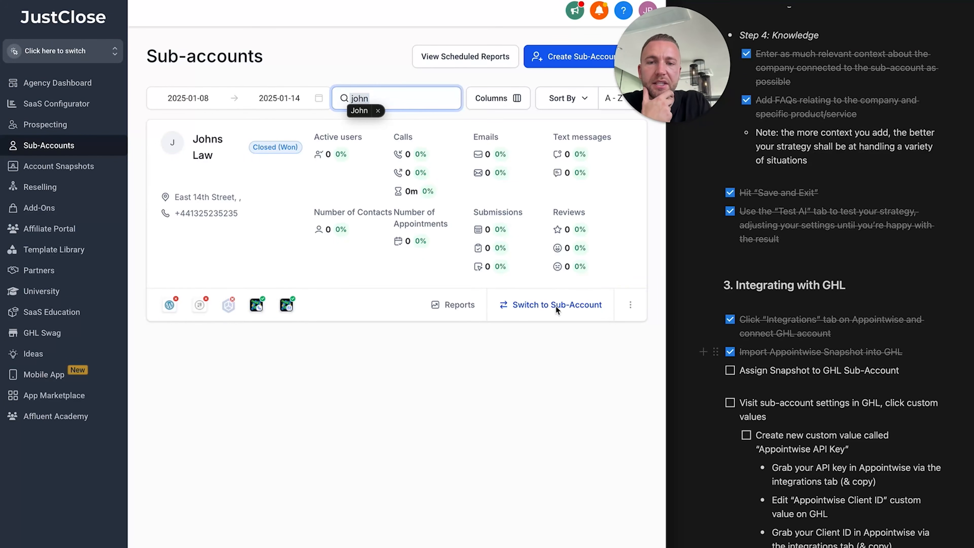
{"action": "key", "text": "Return"}
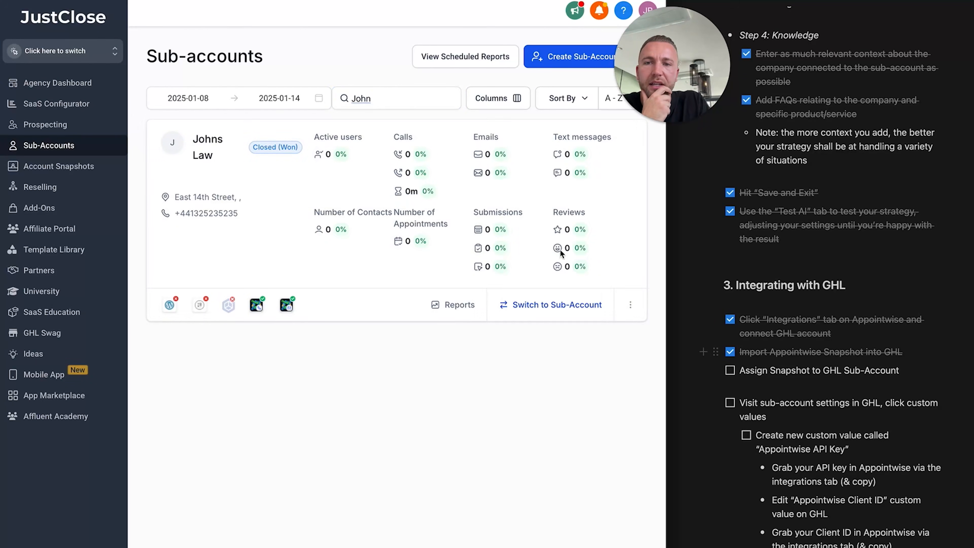
{"action": "left_click", "coordinate": [630, 307]}
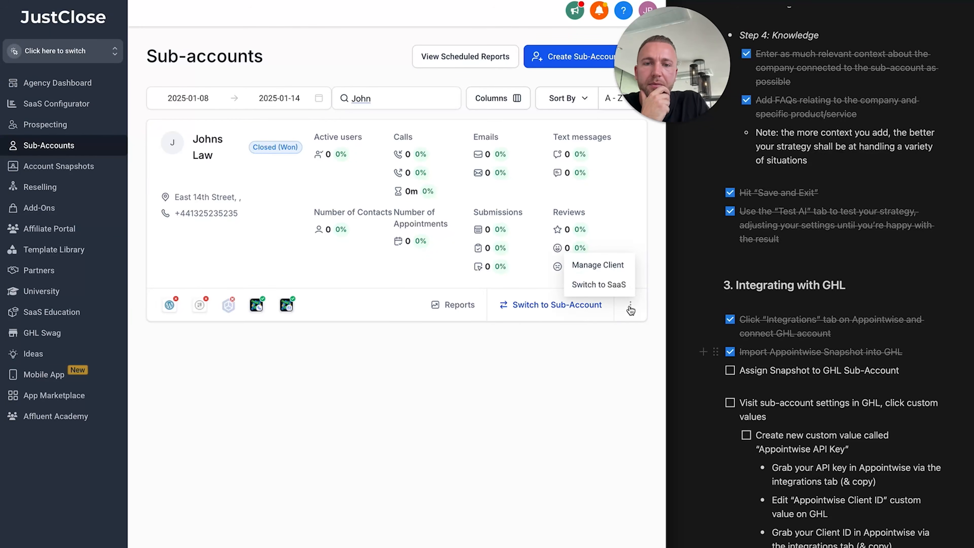
{"action": "left_click", "coordinate": [604, 269]}
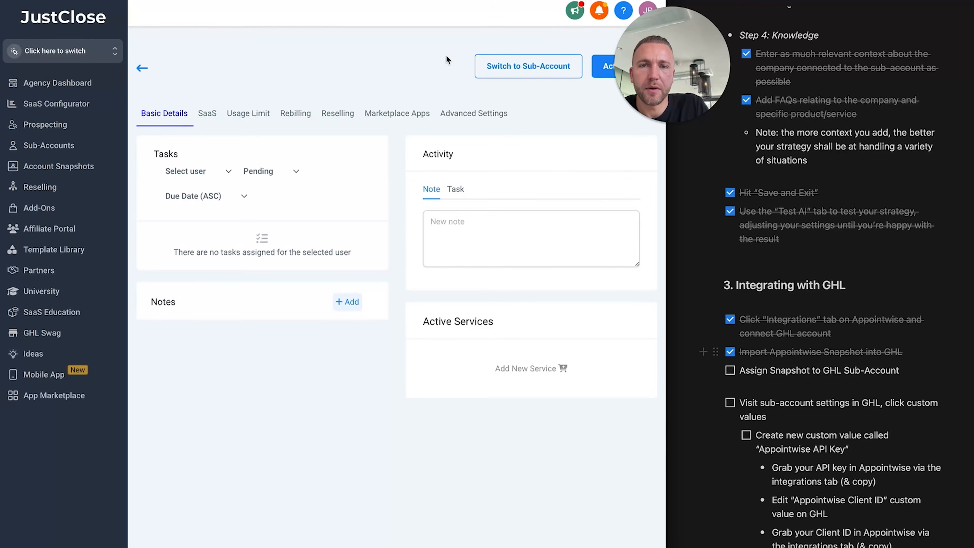
Load 'Imported - Appointwise 6.0 Snapshot' into Johns Law, pushing all assets with no conflicts
{"action": "left_click", "coordinate": [599, 77]}
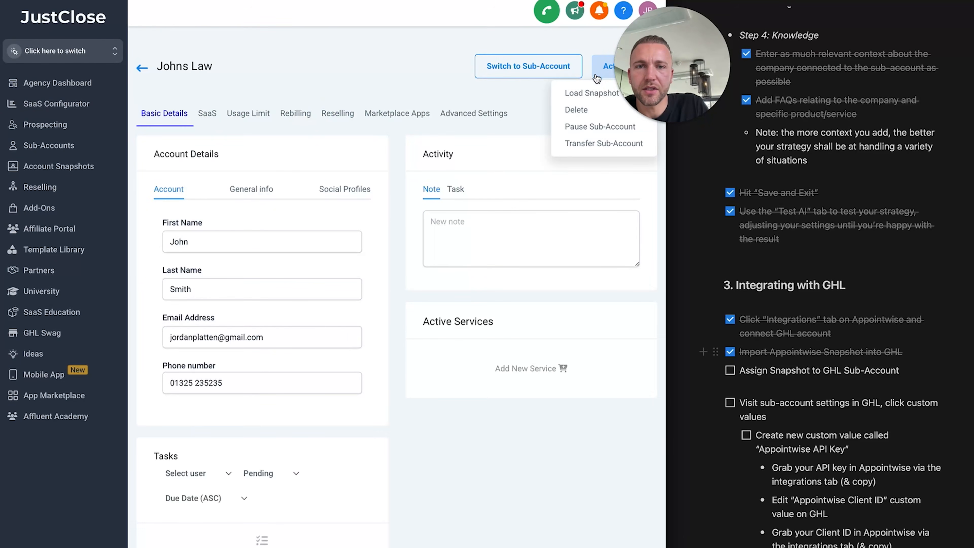
{"action": "left_click", "coordinate": [578, 94]}
{"action": "left_click", "coordinate": [305, 192]}
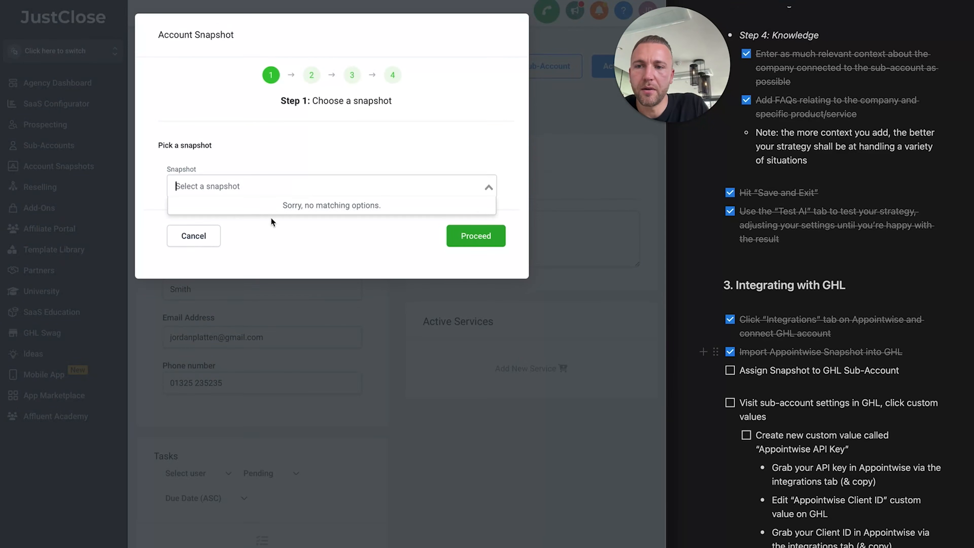
{"action": "left_click", "coordinate": [395, 203]}
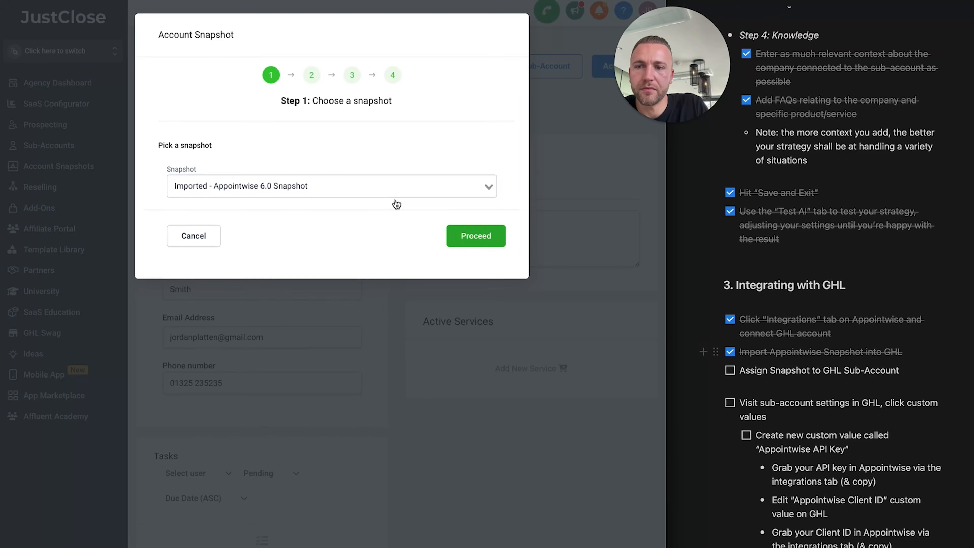
{"action": "left_click", "coordinate": [475, 236]}
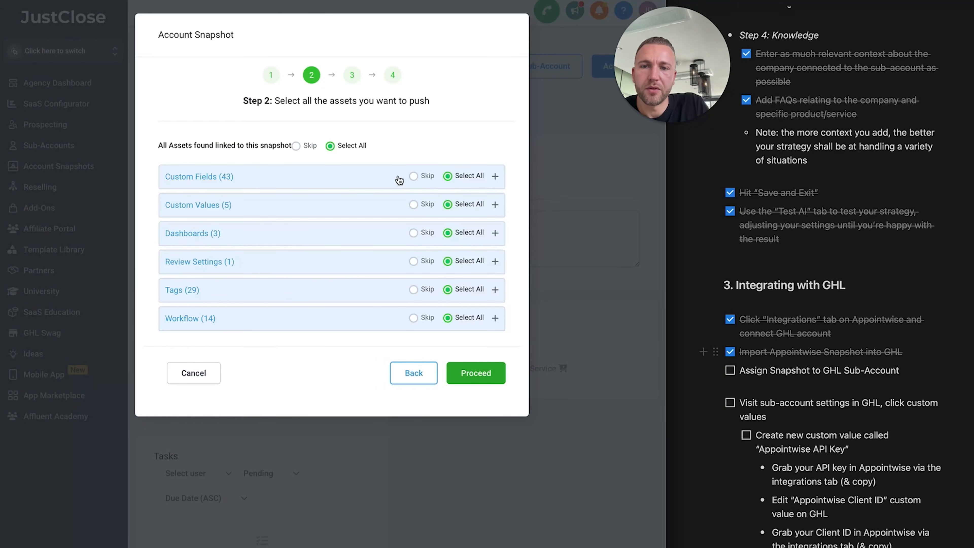
{"action": "left_click", "coordinate": [476, 373]}
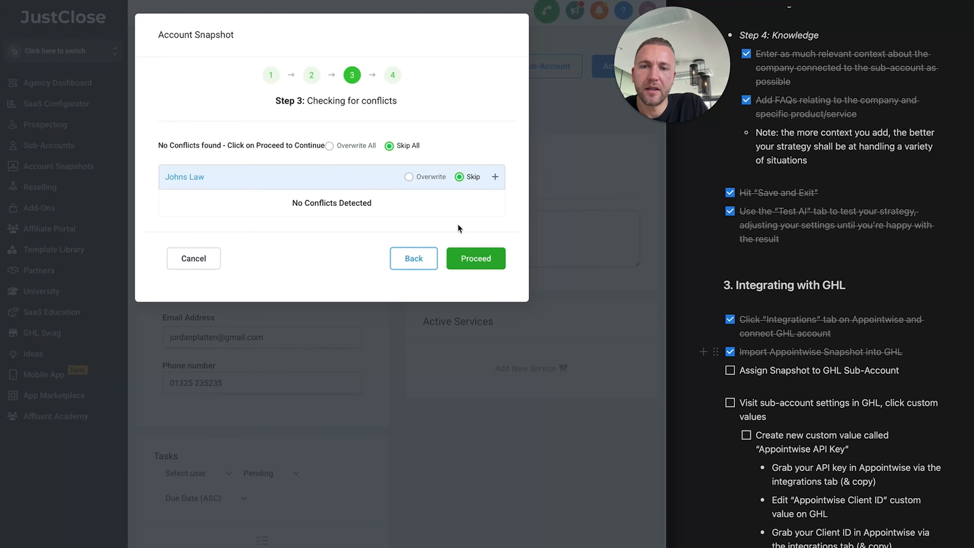
{"action": "left_click", "coordinate": [471, 264]}
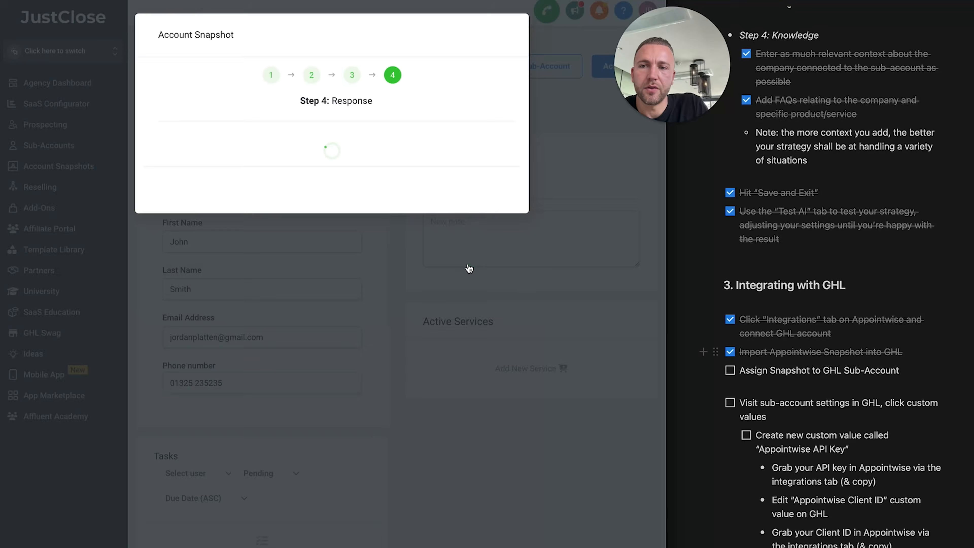
Tick the assign-snapshot step and dismiss the copying confirmation
{"action": "left_click", "coordinate": [730, 370]}
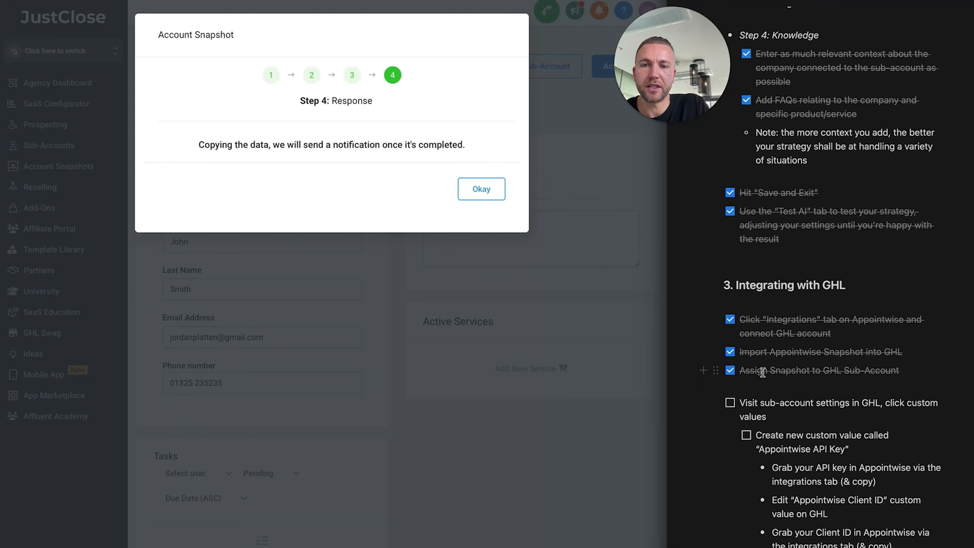
{"action": "scroll", "coordinate": [761, 370], "scroll_direction": "down", "scroll_amount": 1}
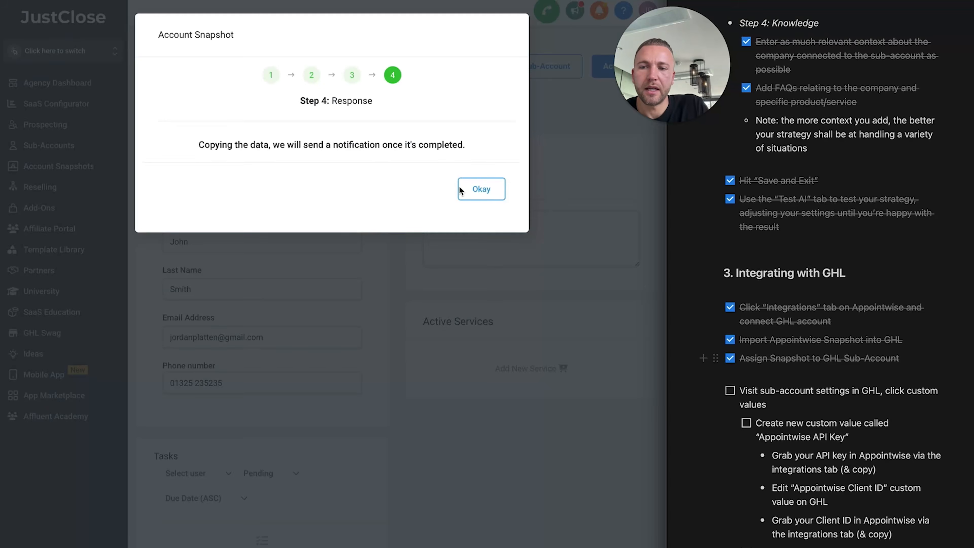
{"action": "left_click", "coordinate": [470, 192]}
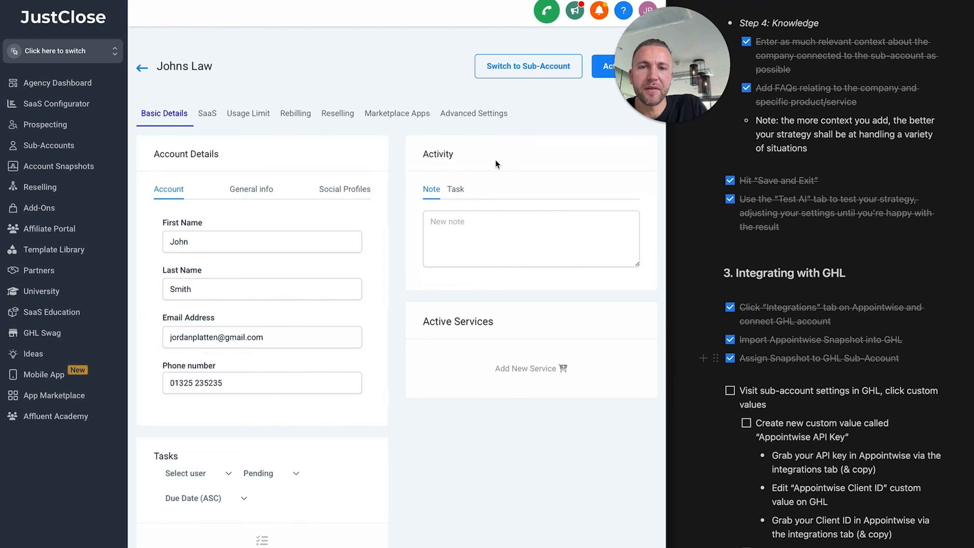
Switch into the Johns Law sub-account and open Automation
{"action": "left_click", "coordinate": [508, 72]}
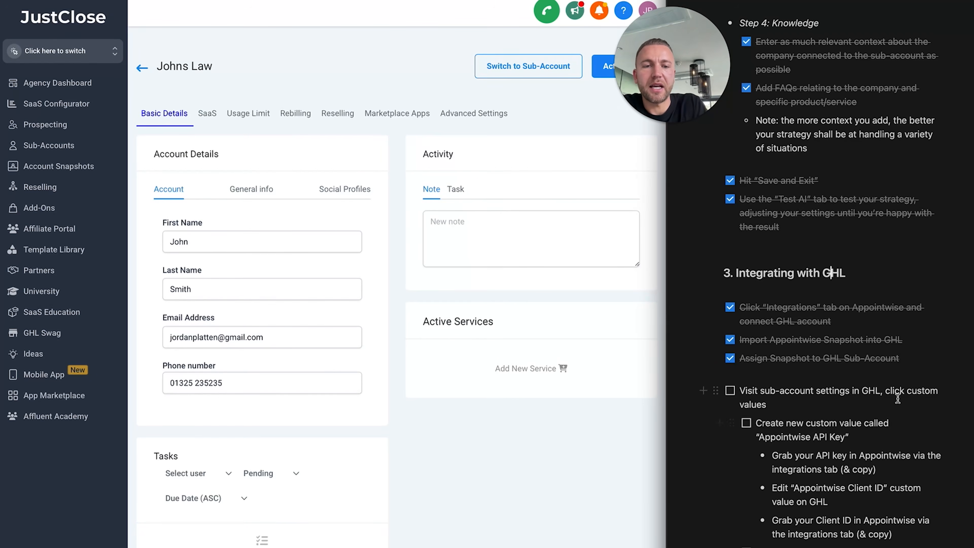
{"action": "scroll", "coordinate": [898, 399], "scroll_direction": "down", "scroll_amount": 1}
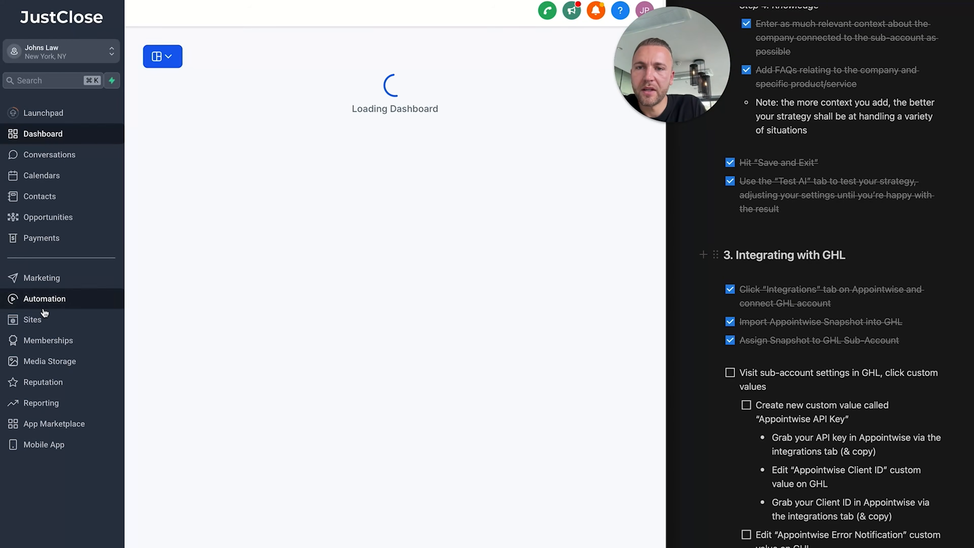
{"action": "left_click", "coordinate": [43, 309]}
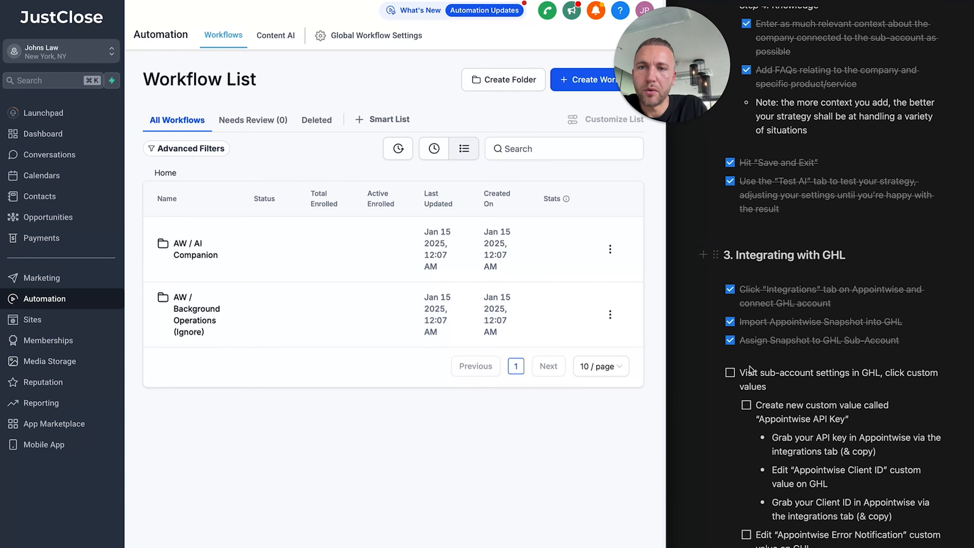
{"action": "scroll", "coordinate": [785, 339], "scroll_direction": "down", "scroll_amount": 1}
{"action": "scroll", "coordinate": [784, 339], "scroll_direction": "down", "scroll_amount": 2}
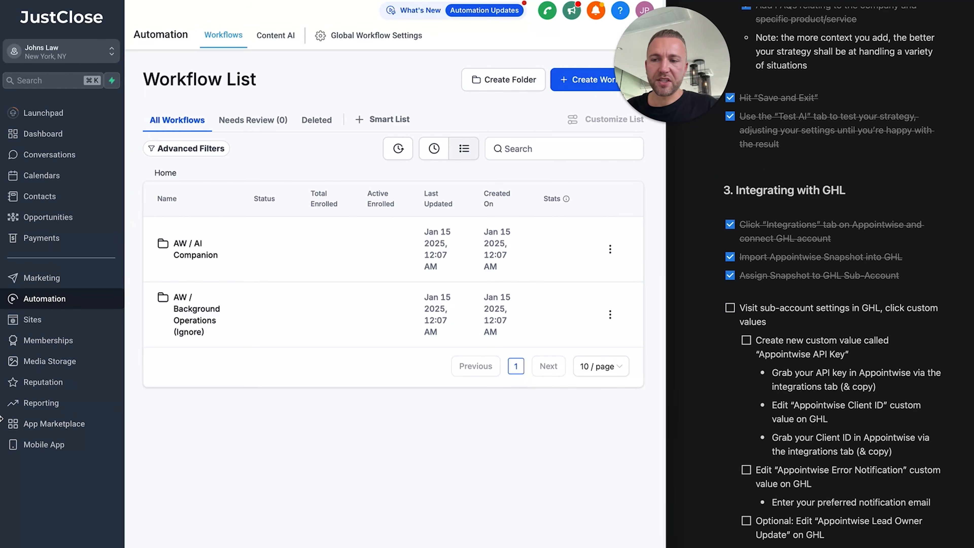
Open Settings > Custom Values and widen the window to show the four Appointwise values
{"action": "left_click", "coordinate": [730, 308]}
{"action": "scroll", "coordinate": [763, 347], "scroll_direction": "down", "scroll_amount": 1}
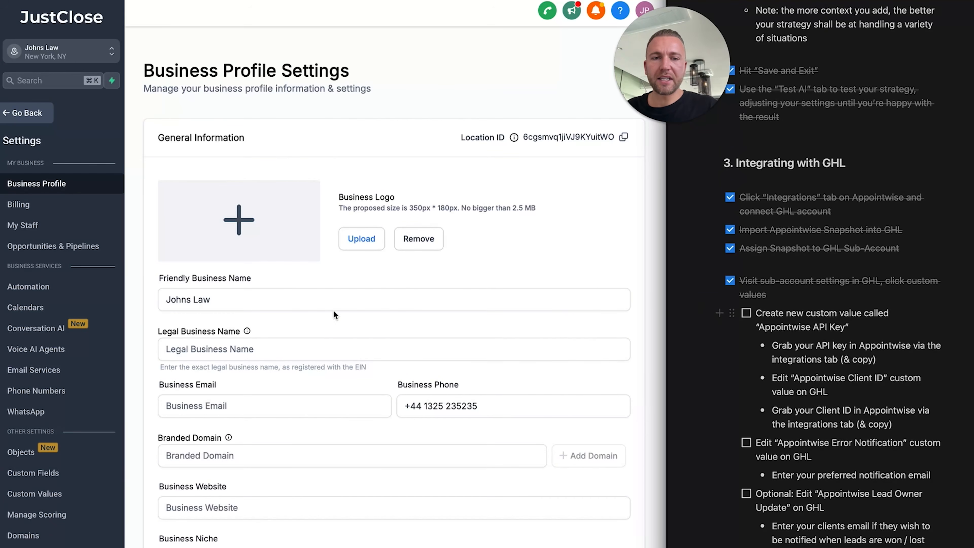
{"action": "left_click", "coordinate": [43, 493]}
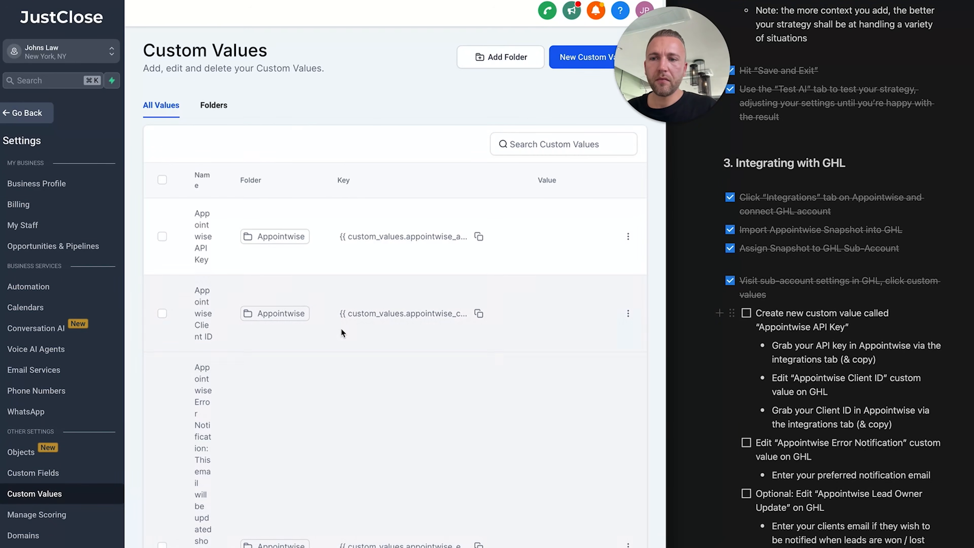
{"action": "scroll", "coordinate": [214, 499], "scroll_direction": "down", "scroll_amount": 6}
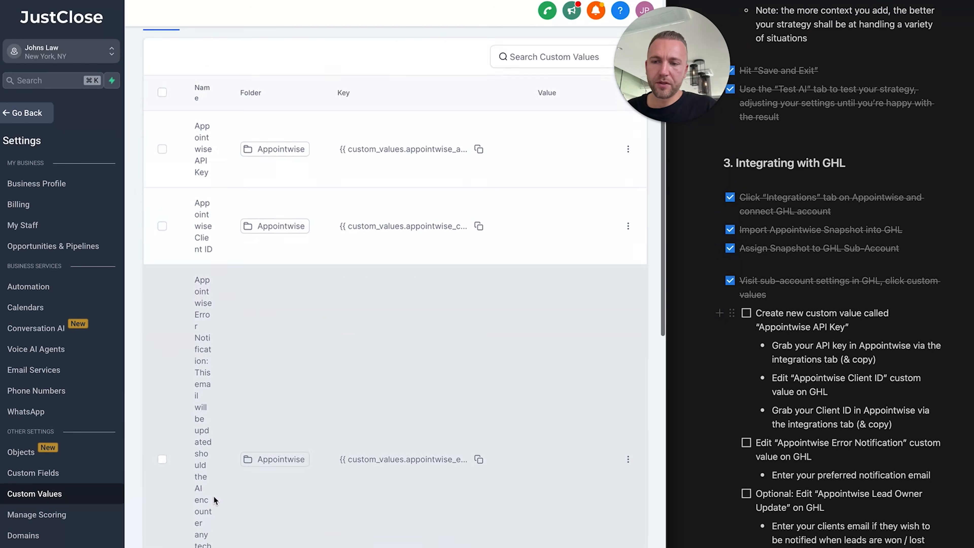
{"action": "scroll", "coordinate": [527, 282], "scroll_direction": "up", "scroll_amount": 7}
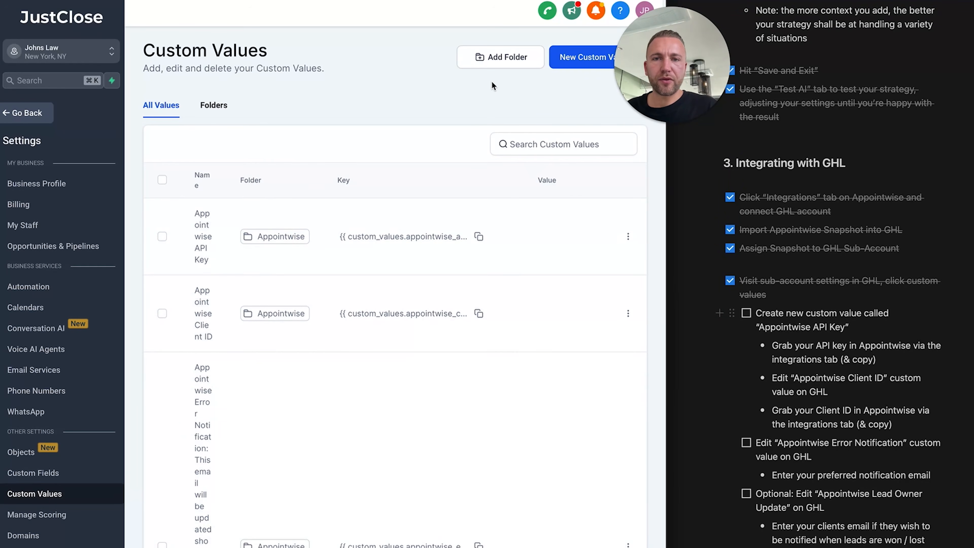
{"action": "left_click", "coordinate": [512, 143]}
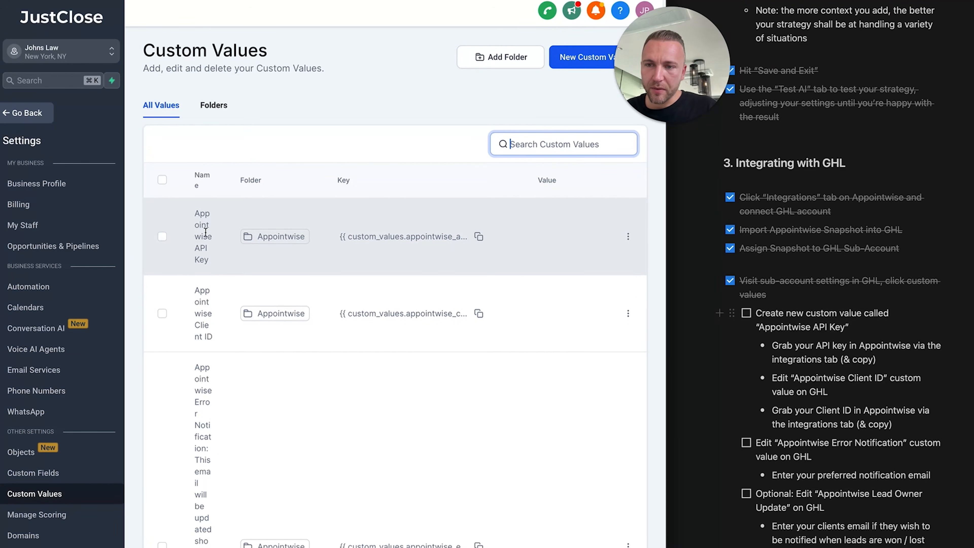
{"action": "left_click_drag", "start_coordinate": [668, 296], "coordinate": [973, 296]}
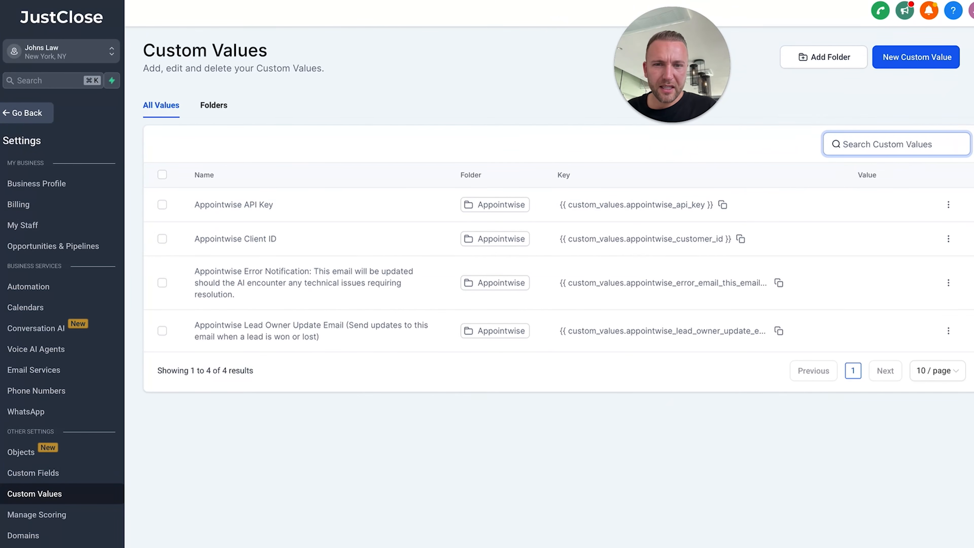
Open Edit Custom Value for the Appointwise API Key row and focus its Value field
{"action": "left_click", "coordinate": [949, 205]}
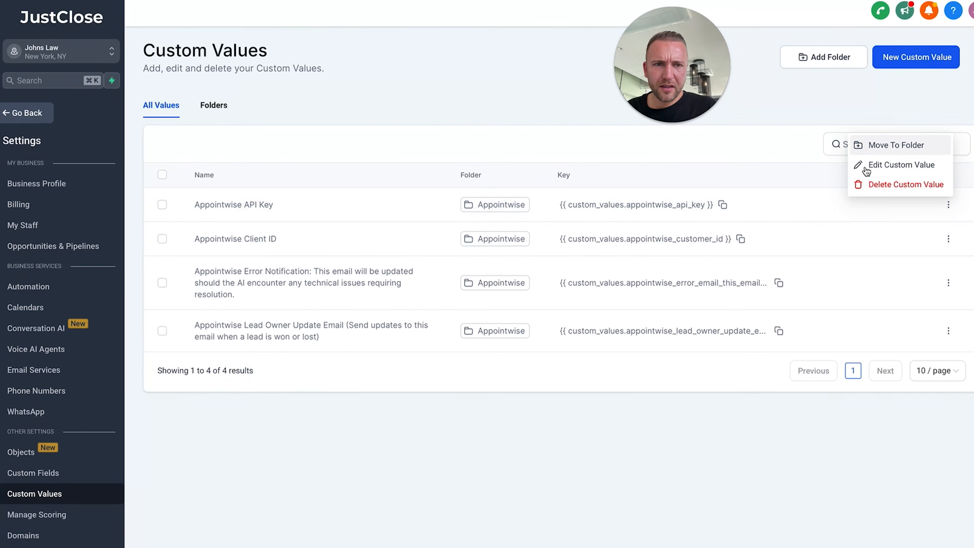
{"action": "left_click", "coordinate": [897, 165]}
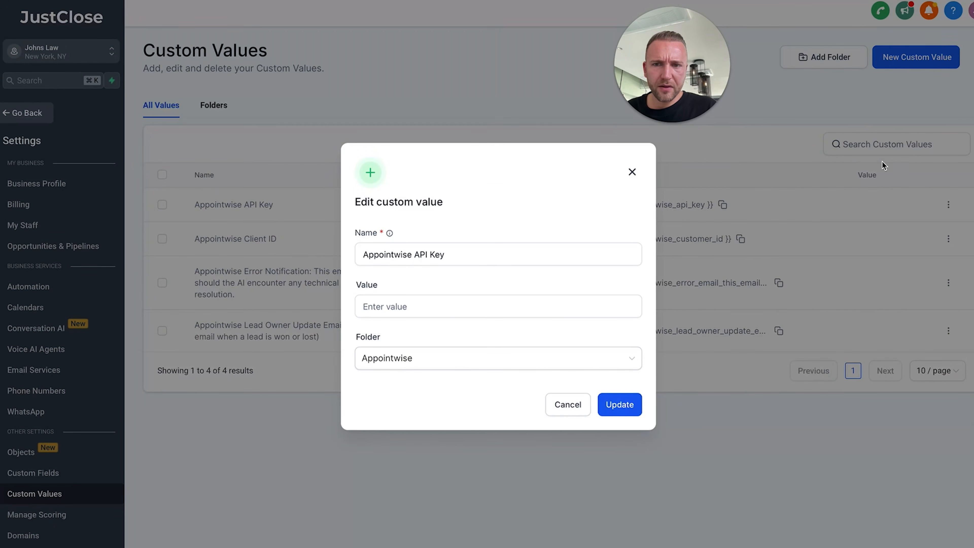
{"action": "left_click_drag", "start_coordinate": [973, 77], "coordinate": [670, 87]}
{"action": "mouse_move", "coordinate": [673, 87]}
{"action": "left_mouse_down"}
{"action": "mouse_move", "coordinate": [651, 88]}
{"action": "mouse_move", "coordinate": [667, 89]}
{"action": "left_mouse_up"}
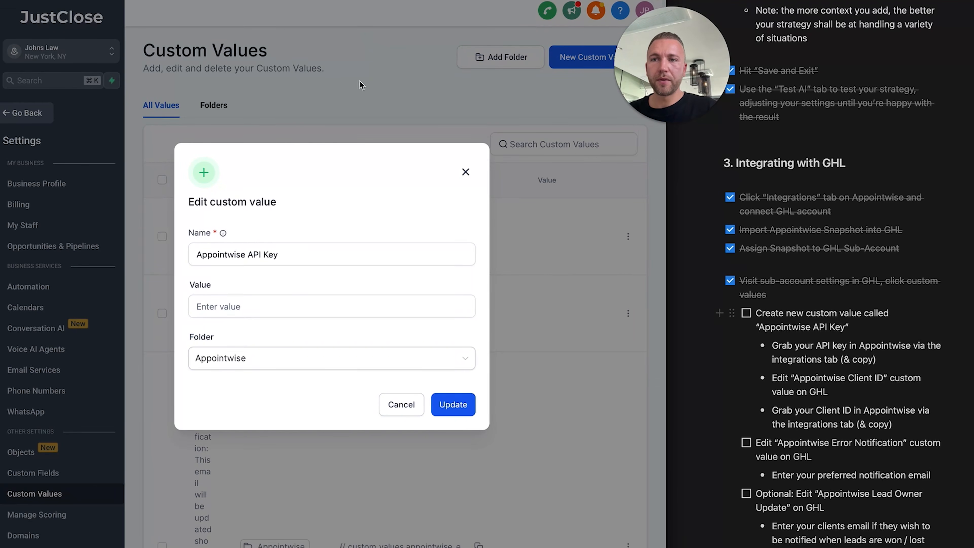
{"action": "left_click", "coordinate": [308, 303]}
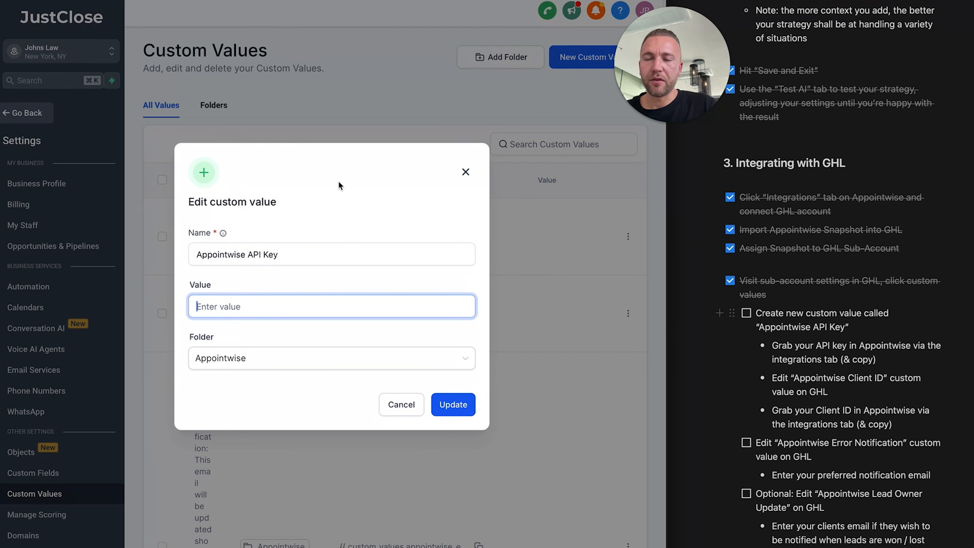
On Appointwise's Integrations page, select the hidden API key to copy it
{"action": "left_click", "coordinate": [403, 0]}
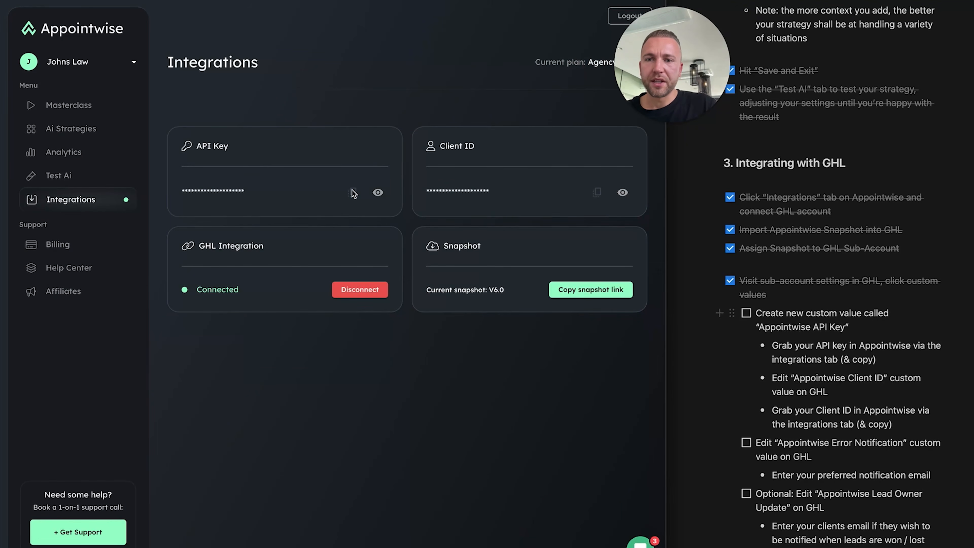
{"action": "double_click", "coordinate": [233, 191]}
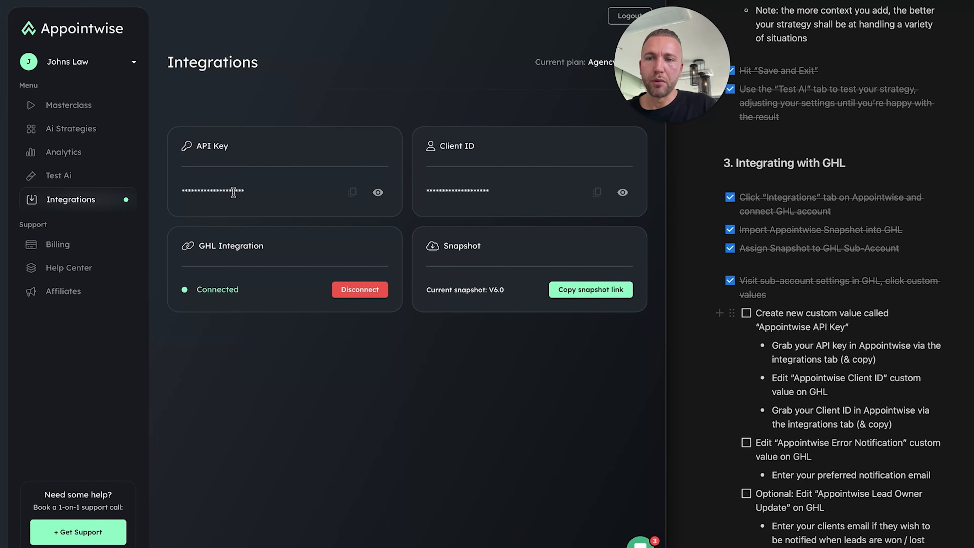
{"action": "left_click", "coordinate": [258, 184]}
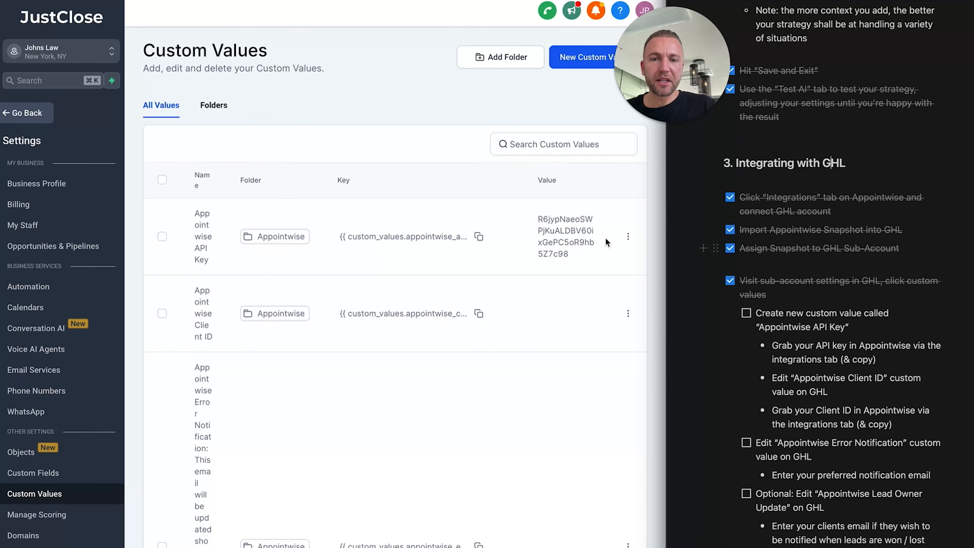
Tick off the API key item and leave the Error Notification value empty
{"action": "left_click", "coordinate": [746, 313]}
{"action": "scroll", "coordinate": [805, 375], "scroll_direction": "down", "scroll_amount": 3}
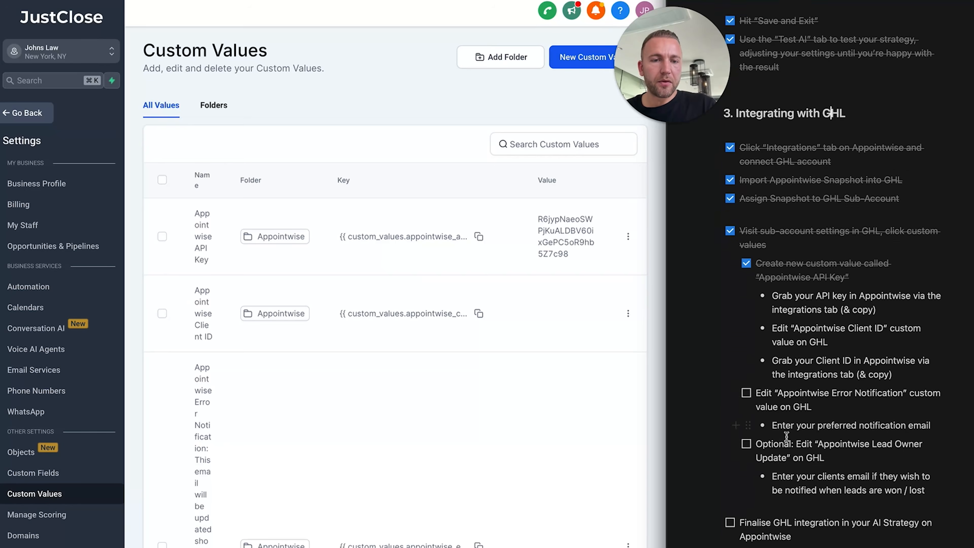
{"action": "scroll", "coordinate": [229, 321], "scroll_direction": "down", "scroll_amount": 3}
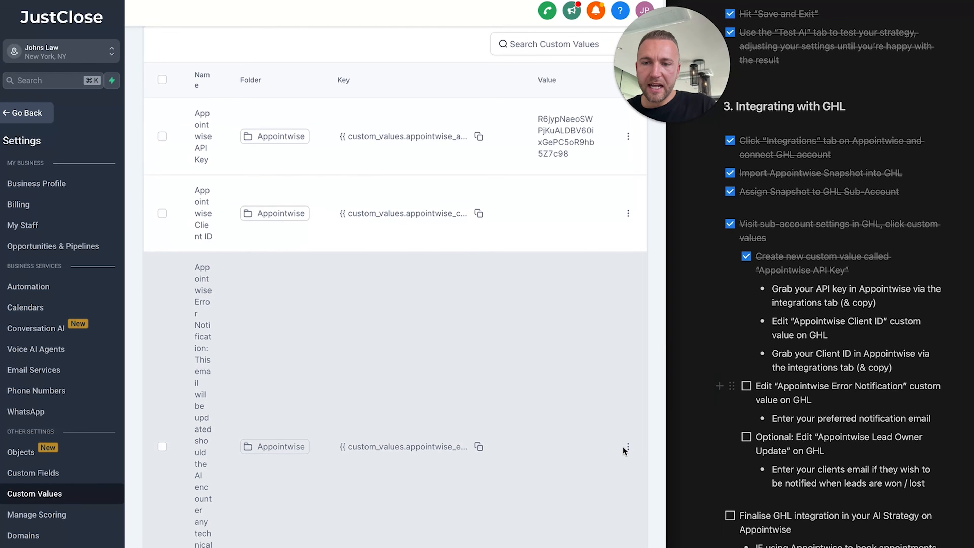
{"action": "left_click", "coordinate": [629, 446]}
{"action": "left_click", "coordinate": [595, 408]}
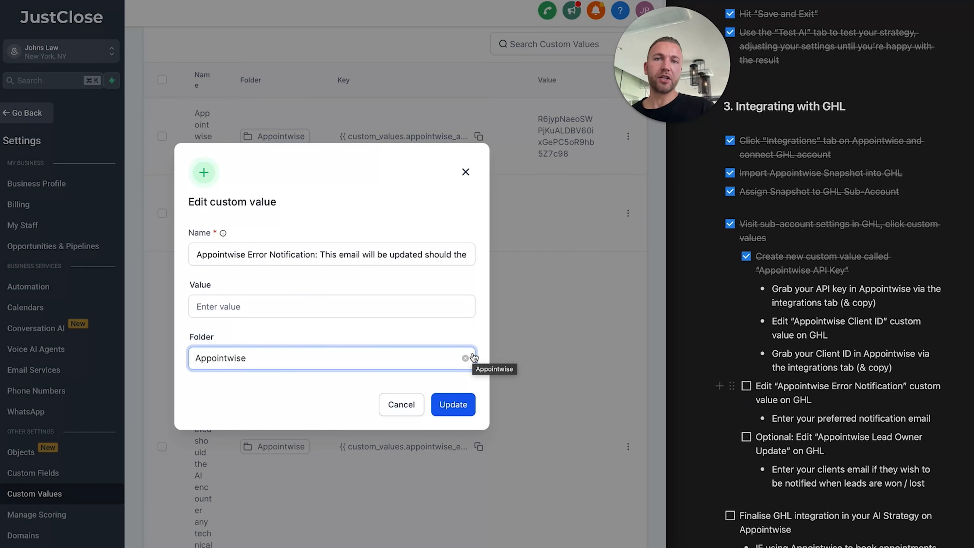
{"action": "left_click", "coordinate": [465, 172]}
{"action": "left_click", "coordinate": [746, 386]}
Leave the Lead Owner Update value empty and tick it off as optional
{"action": "scroll", "coordinate": [746, 388], "scroll_direction": "down", "scroll_amount": 2}
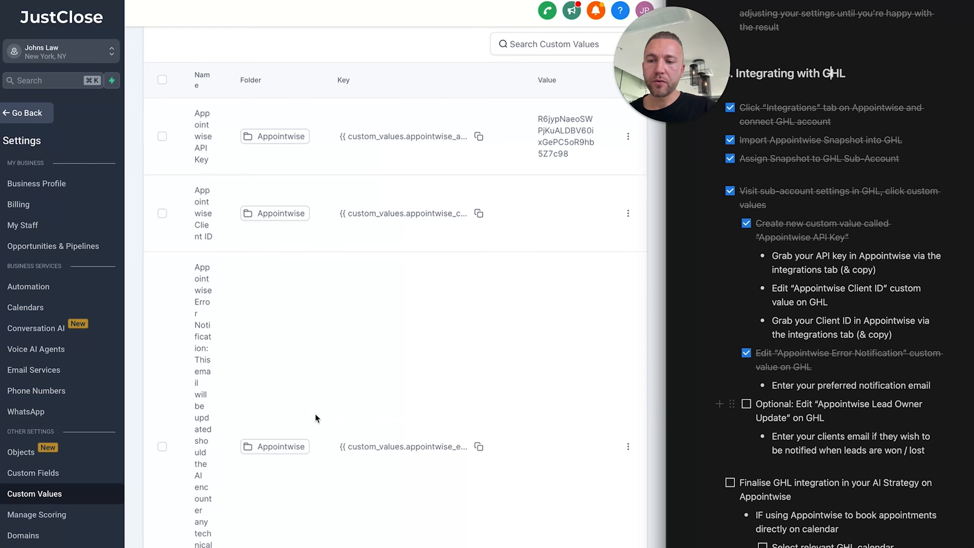
{"action": "scroll", "coordinate": [212, 239], "scroll_direction": "down", "scroll_amount": 1}
{"action": "scroll", "coordinate": [207, 280], "scroll_direction": "down", "scroll_amount": 6}
{"action": "scroll", "coordinate": [206, 286], "scroll_direction": "down", "scroll_amount": 5}
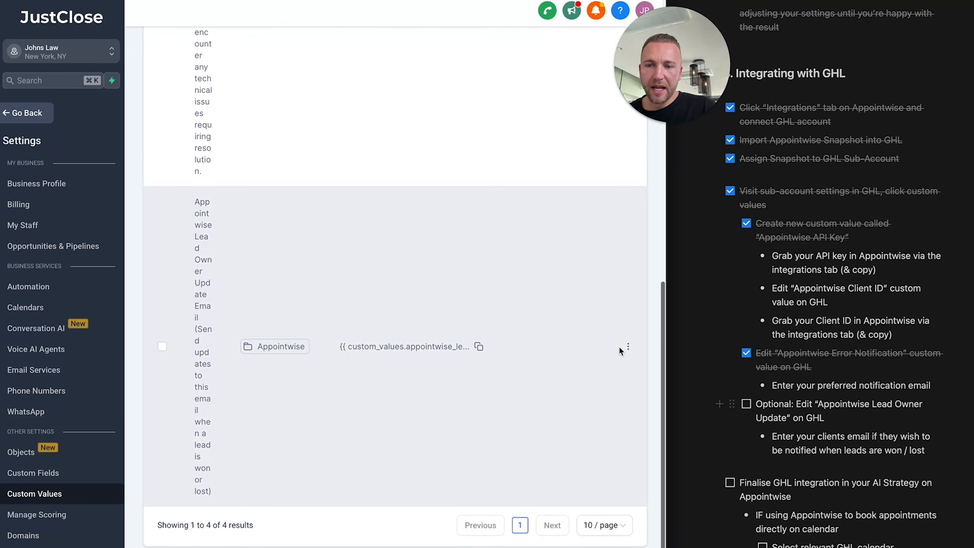
{"action": "left_click", "coordinate": [626, 347]}
{"action": "left_click_drag", "start_coordinate": [574, 287], "coordinate": [571, 306]}
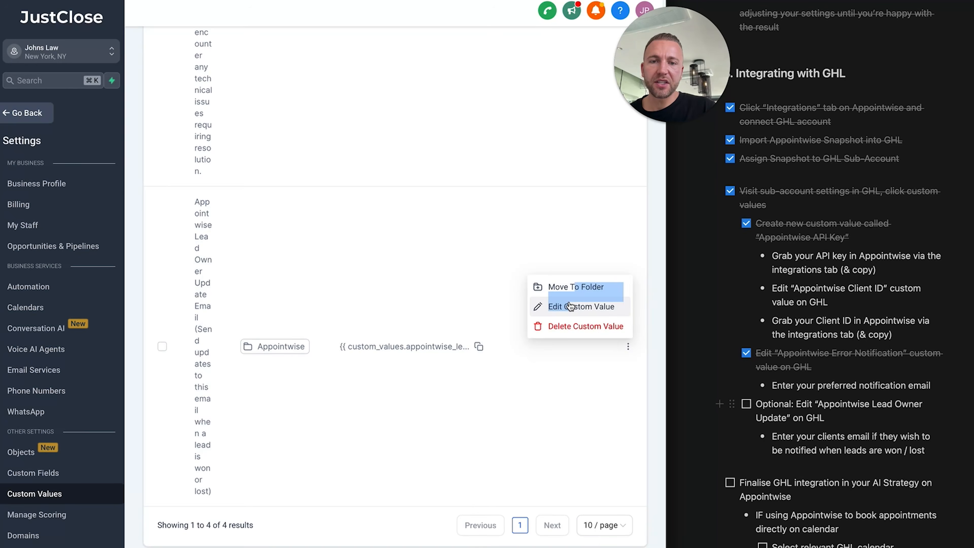
{"action": "left_click", "coordinate": [570, 306]}
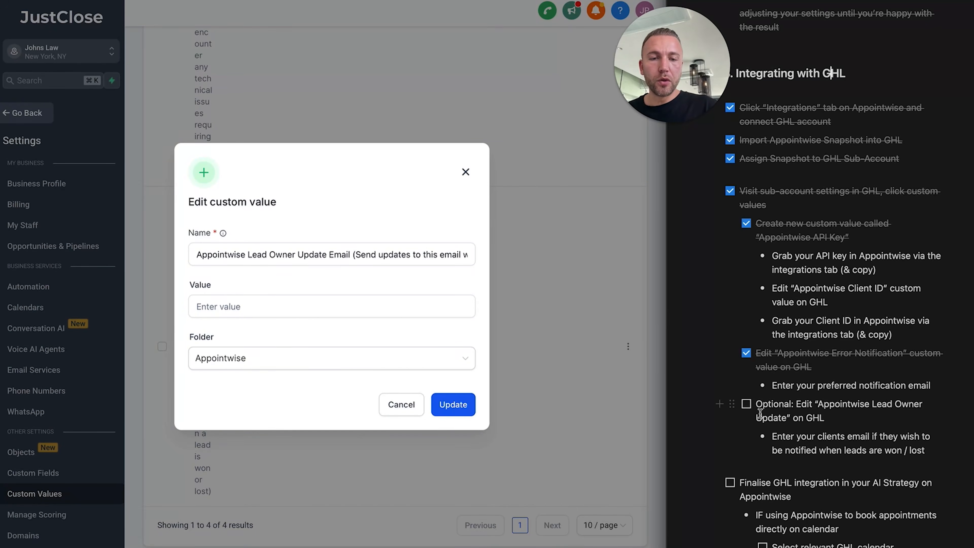
{"action": "left_click", "coordinate": [747, 404]}
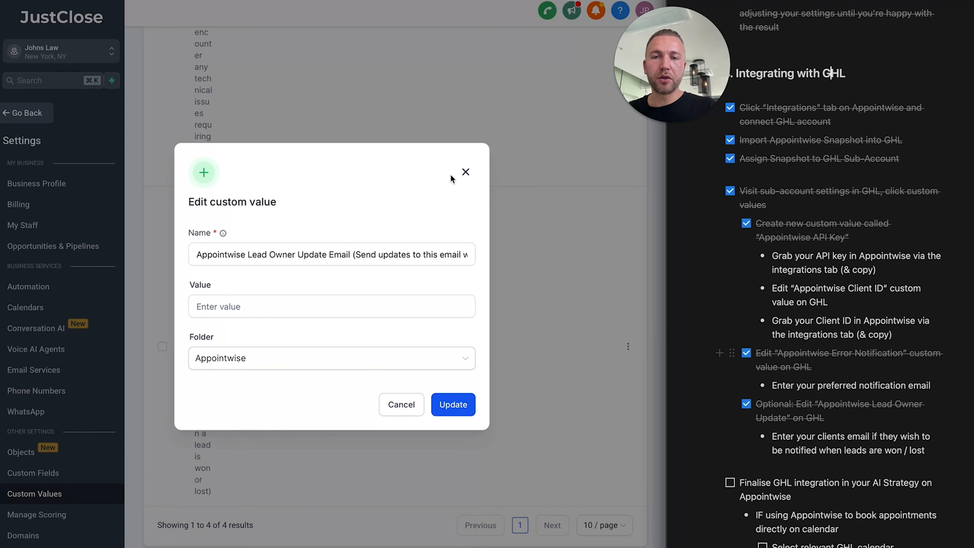
{"action": "left_click", "coordinate": [465, 172]}
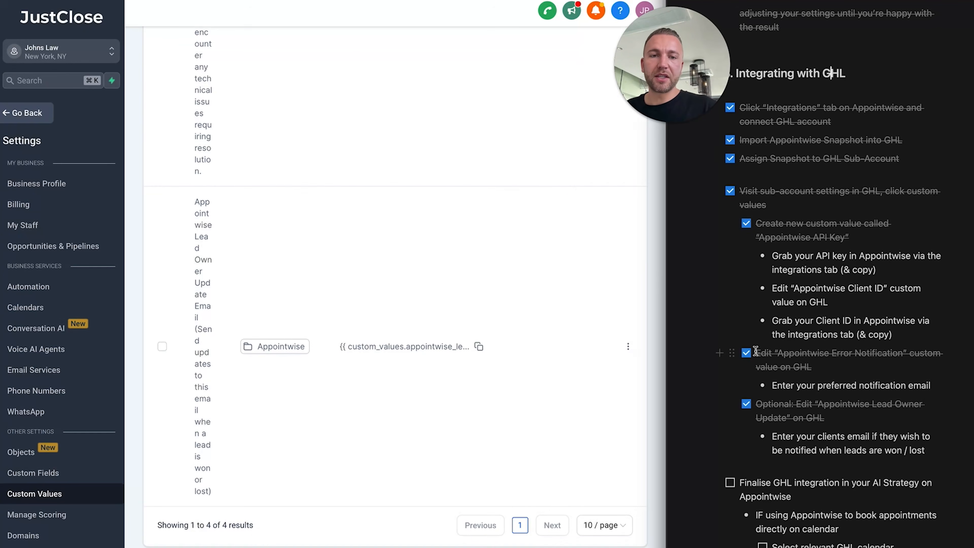
Reveal and copy the Appointwise Client ID, then return to the Custom Values list
{"action": "scroll", "coordinate": [790, 307], "scroll_direction": "down", "scroll_amount": 2}
{"action": "scroll", "coordinate": [790, 307], "scroll_direction": "down", "scroll_amount": 6}
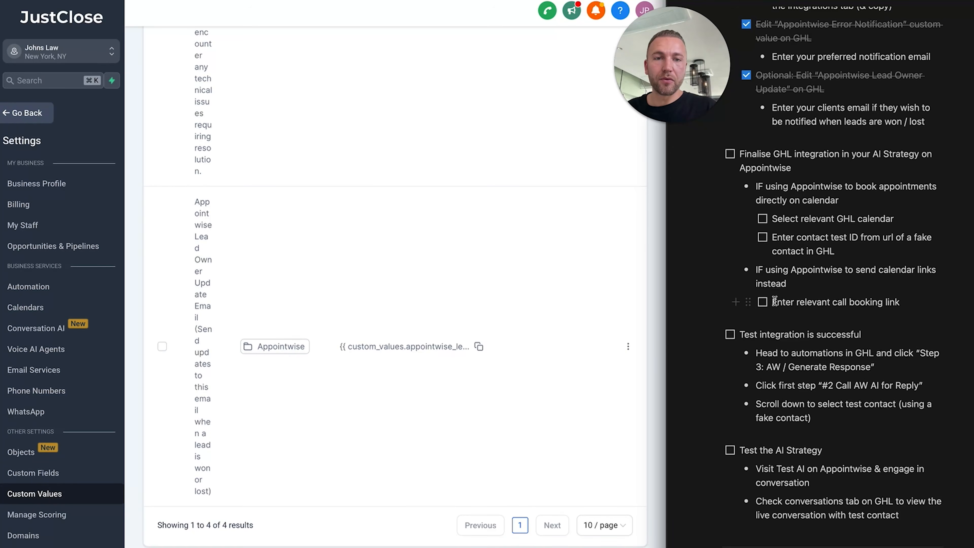
{"action": "scroll", "coordinate": [857, 249], "scroll_direction": "up", "scroll_amount": 1}
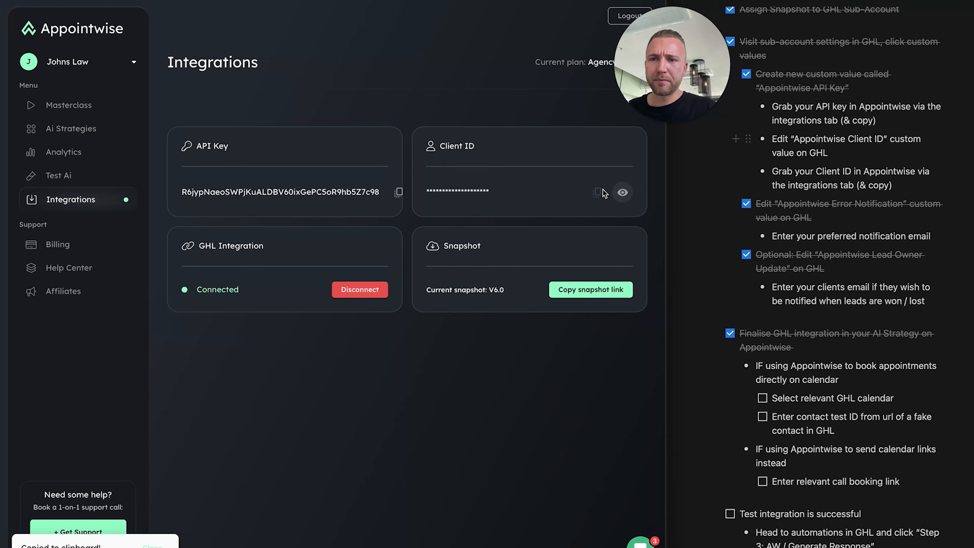
{"action": "left_click", "coordinate": [622, 192]}
{"action": "left_click", "coordinate": [597, 193]}
{"action": "left_click", "coordinate": [597, 193]}
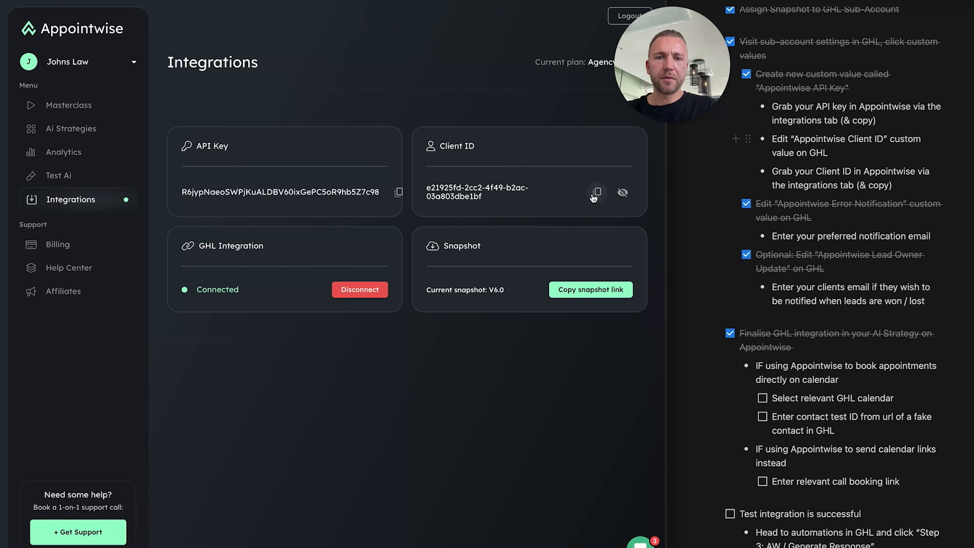
{"action": "left_click", "coordinate": [499, 2]}
{"action": "scroll", "coordinate": [219, 298], "scroll_direction": "up", "scroll_amount": 12}
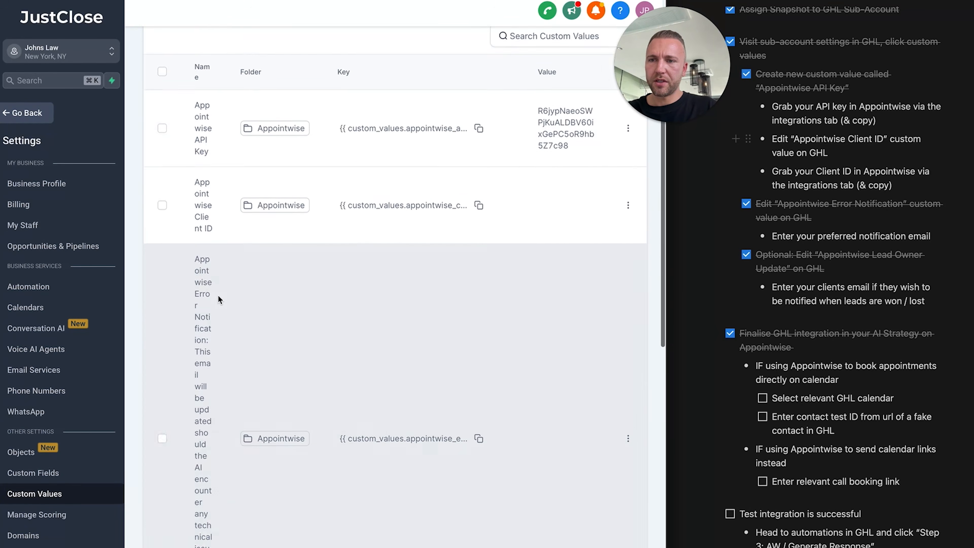
{"action": "scroll", "coordinate": [219, 300], "scroll_direction": "up", "scroll_amount": 1}
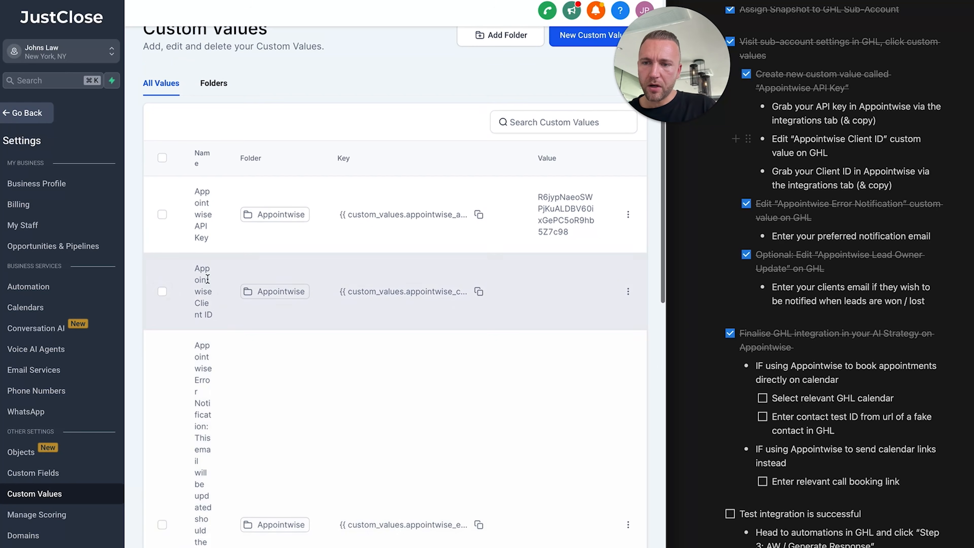
Paste the copied Client ID into the Appointwise Client ID custom value and save it
{"action": "left_click", "coordinate": [627, 293]}
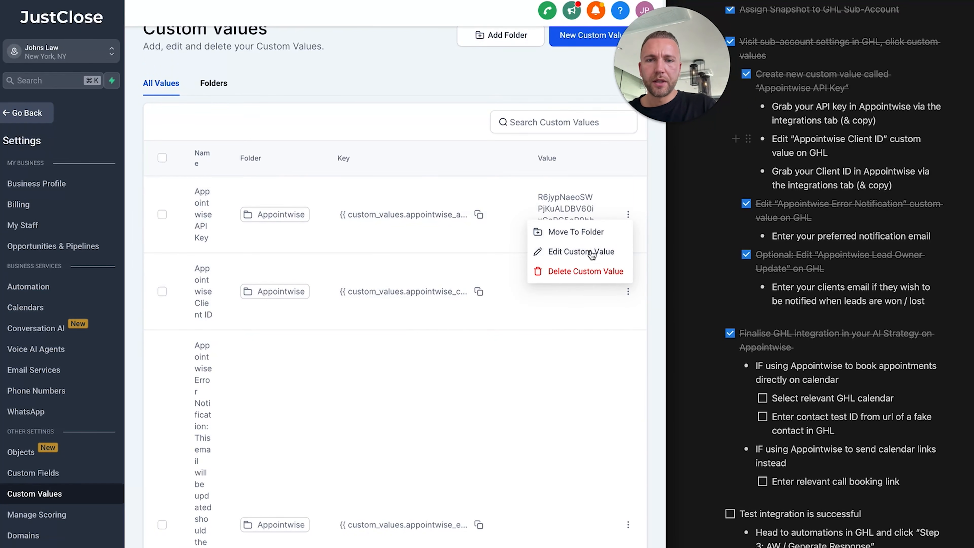
{"action": "left_click", "coordinate": [592, 255]}
{"action": "left_click", "coordinate": [262, 305]}
{"action": "key", "text": "ctrl+v"}
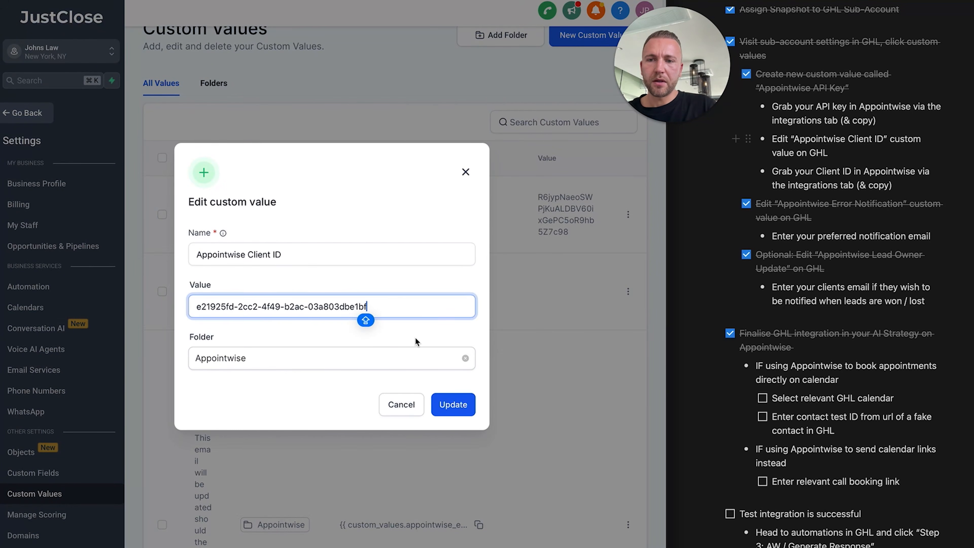
{"action": "left_click", "coordinate": [453, 405]}
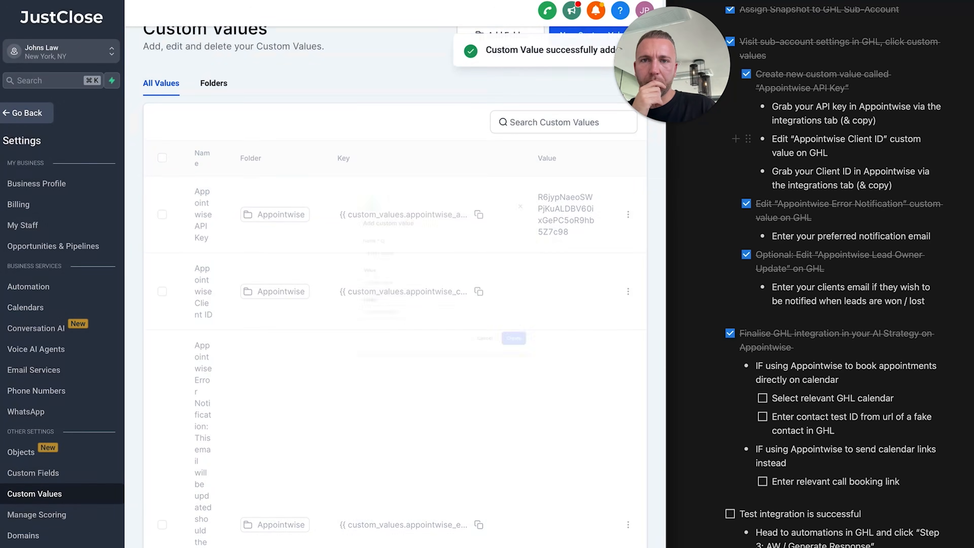
{"action": "left_click", "coordinate": [83, 1]}
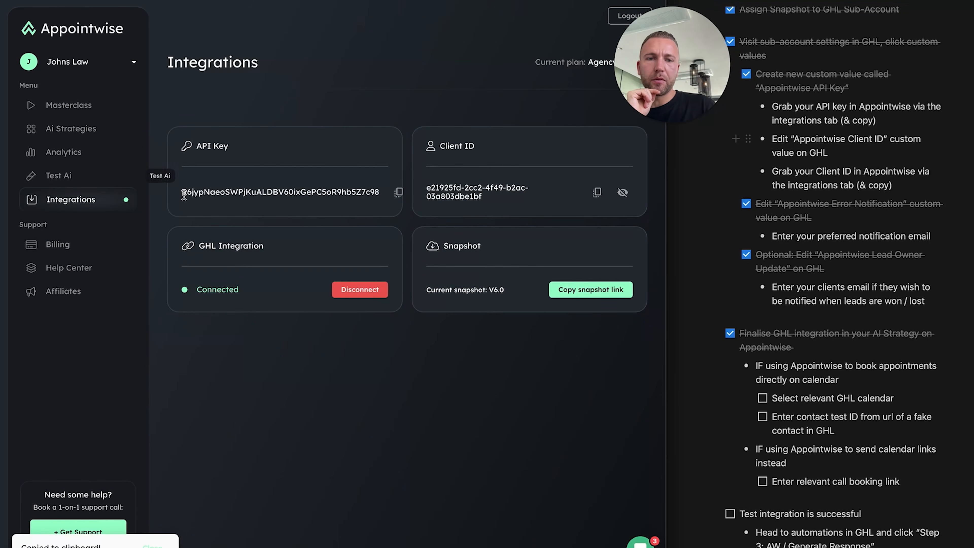
Set Step 3: Booking of the Free Consultation strategy to Automated Ai Booking
{"action": "left_click", "coordinate": [70, 133]}
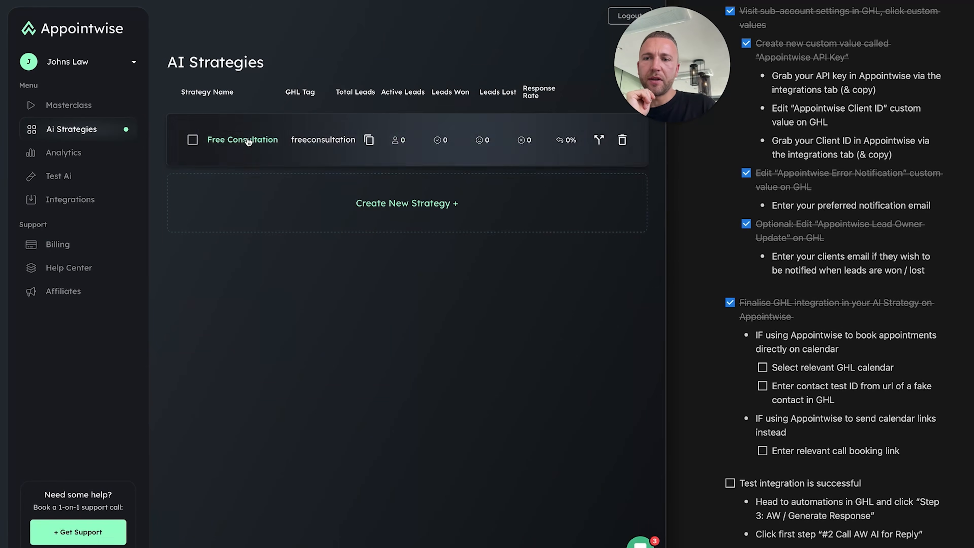
{"action": "left_click", "coordinate": [248, 140]}
{"action": "left_click", "coordinate": [455, 116]}
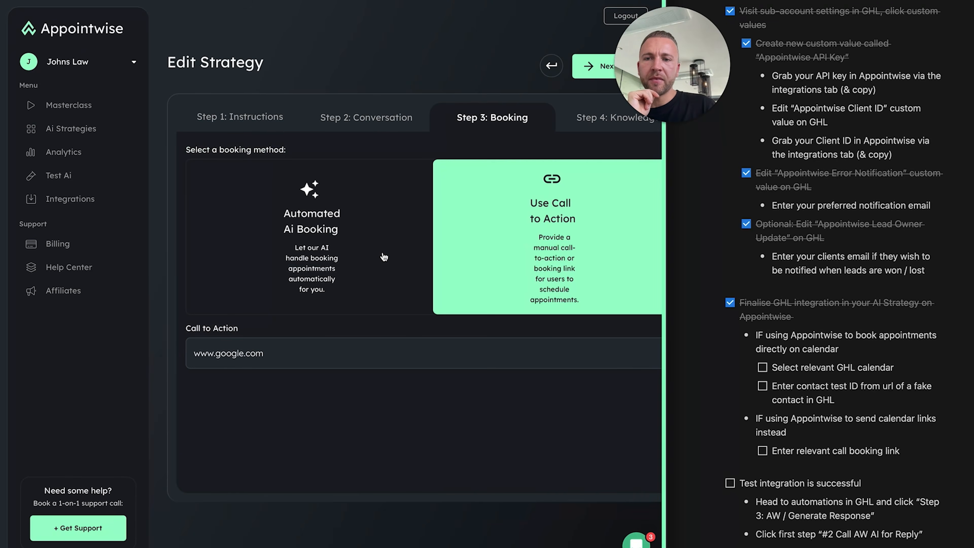
{"action": "left_click", "coordinate": [339, 244]}
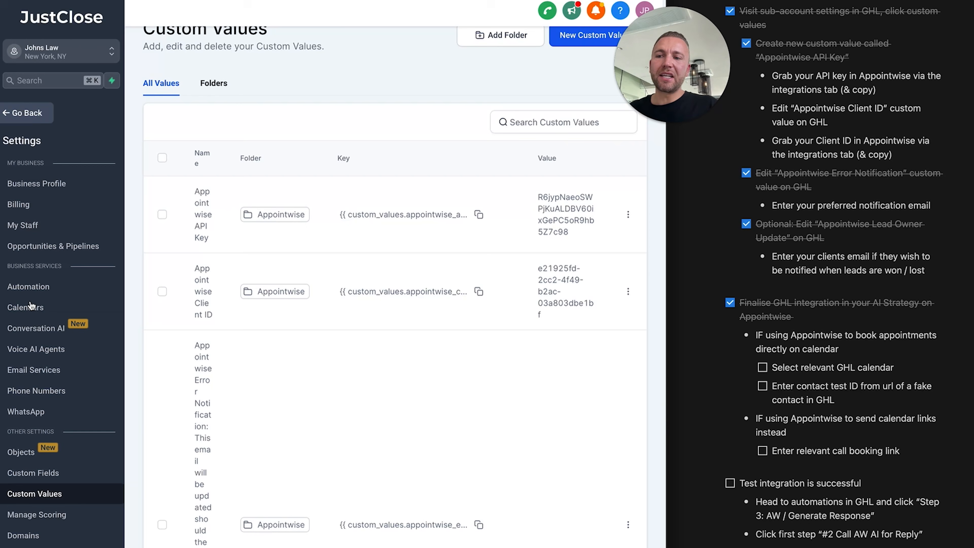
Start a Personal Booking calendar named 'Free Consultation' and find no team members available
{"action": "left_click", "coordinate": [32, 306]}
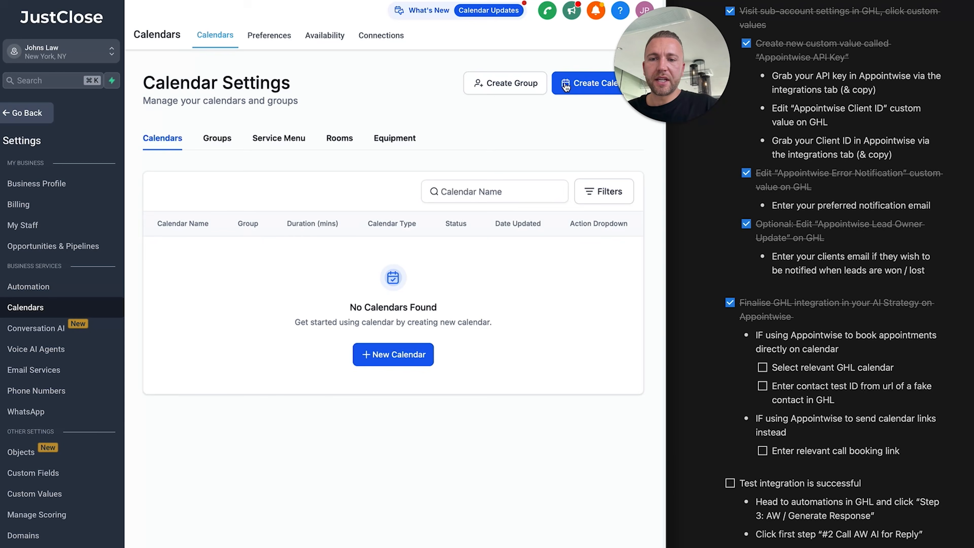
{"action": "left_click", "coordinate": [566, 88]}
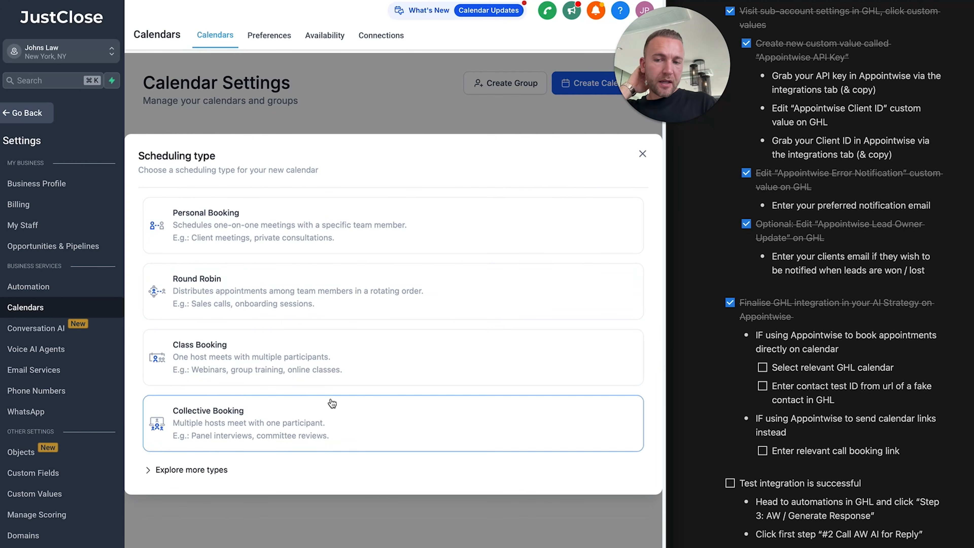
{"action": "left_click", "coordinate": [315, 220]}
{"action": "left_click", "coordinate": [322, 132]}
{"action": "type", "text": "F"}
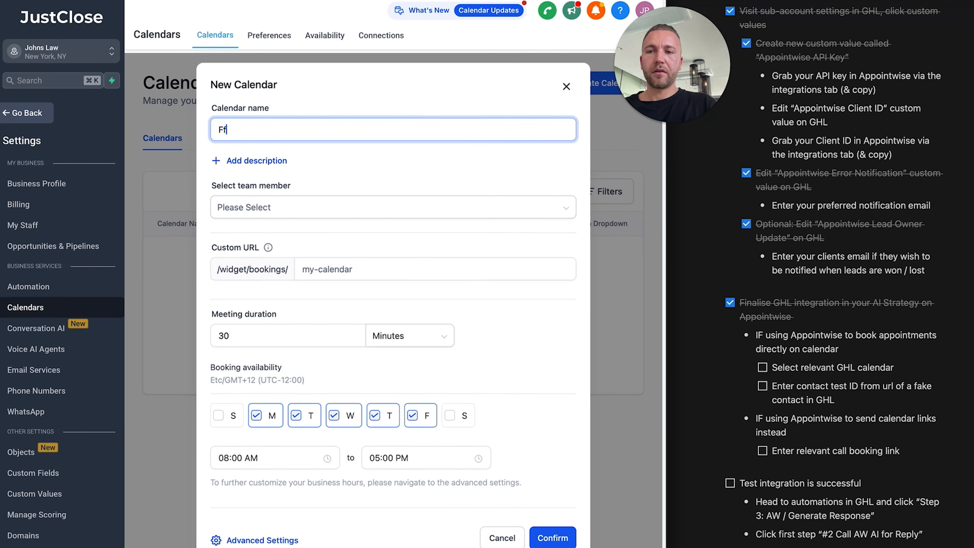
{"action": "type", "text": "ree Consultation"}
{"action": "left_click", "coordinate": [322, 208]}
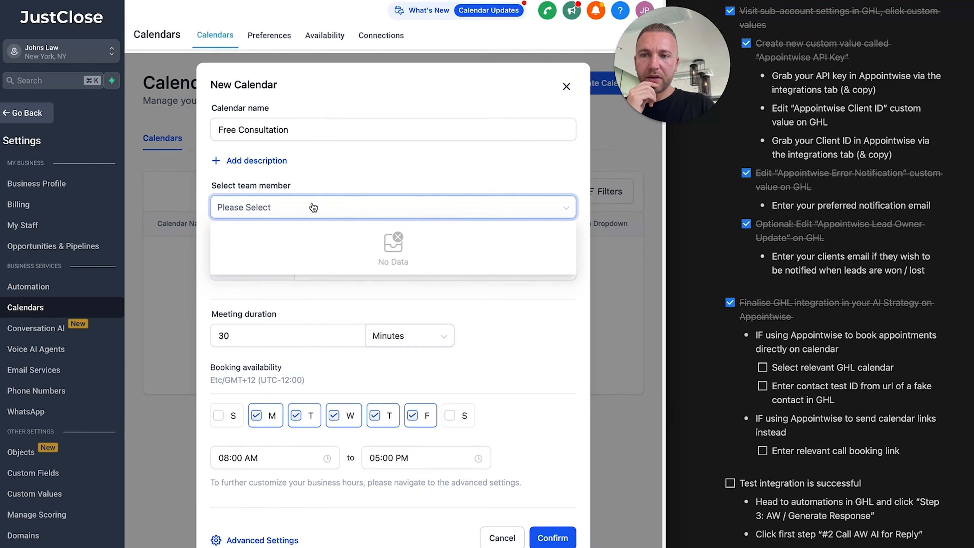
{"action": "left_click", "coordinate": [401, 179]}
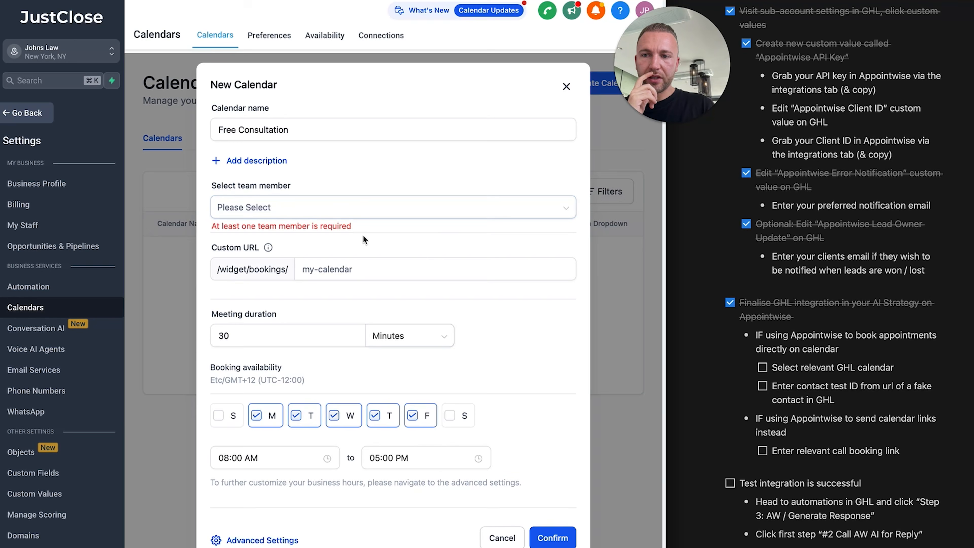
{"action": "left_click", "coordinate": [395, 214]}
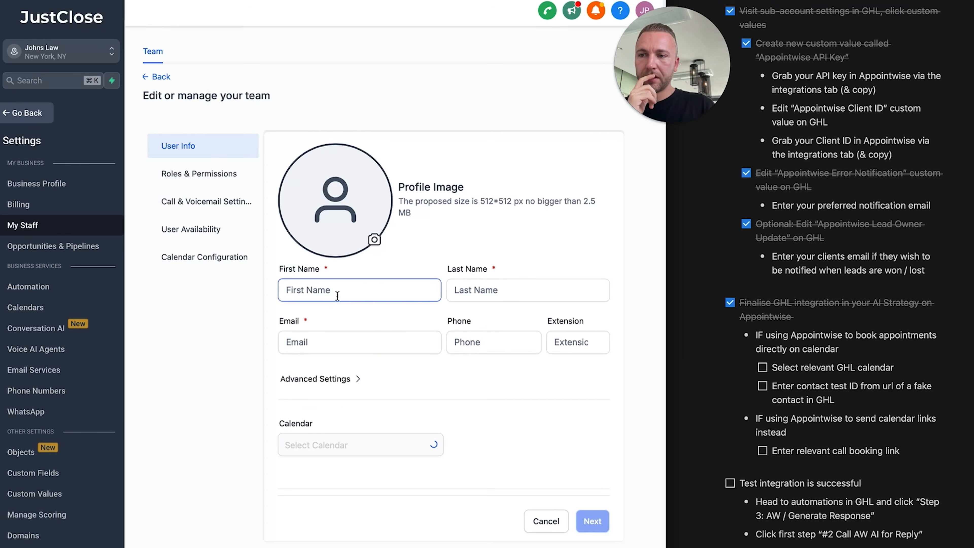
Create a new staff user with their first name, last name and e-mail address
{"action": "left_click", "coordinate": [335, 294]}
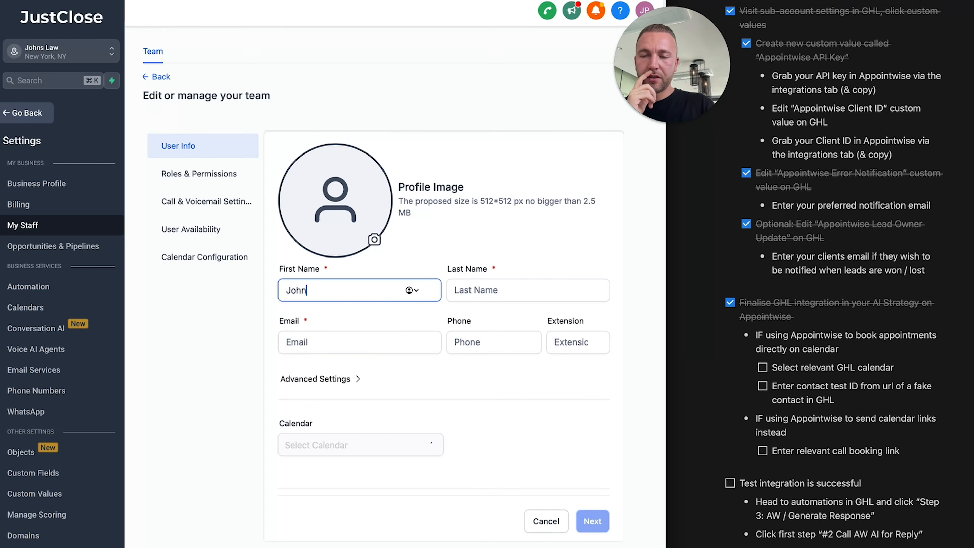
{"action": "key", "text": "Tab"}
{"action": "key", "text": "Tab"}
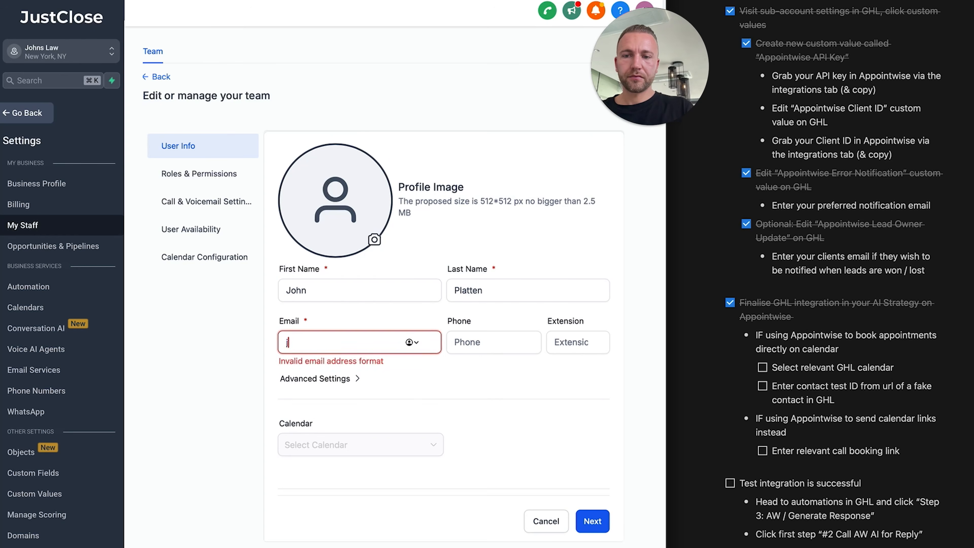
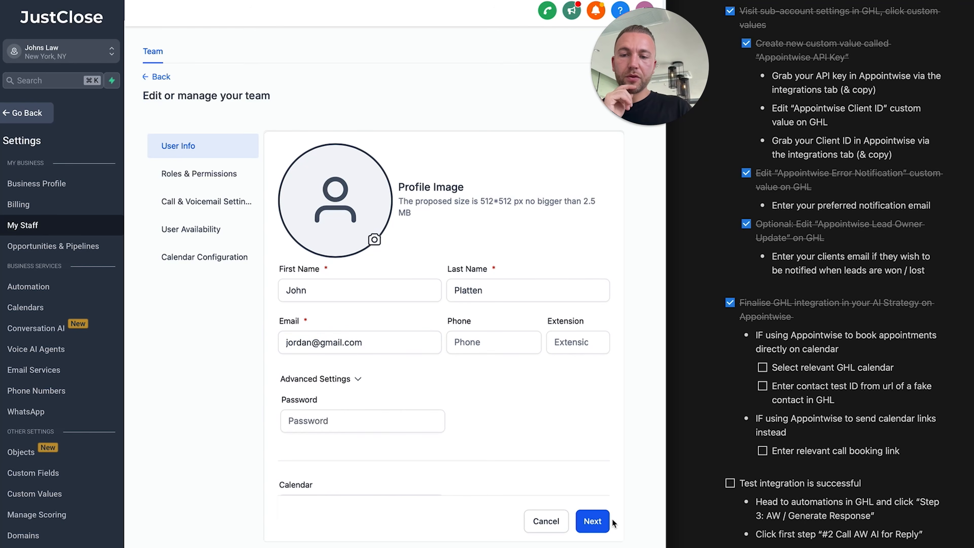
{"action": "left_click", "coordinate": [604, 521]}
{"action": "left_click", "coordinate": [596, 523]}
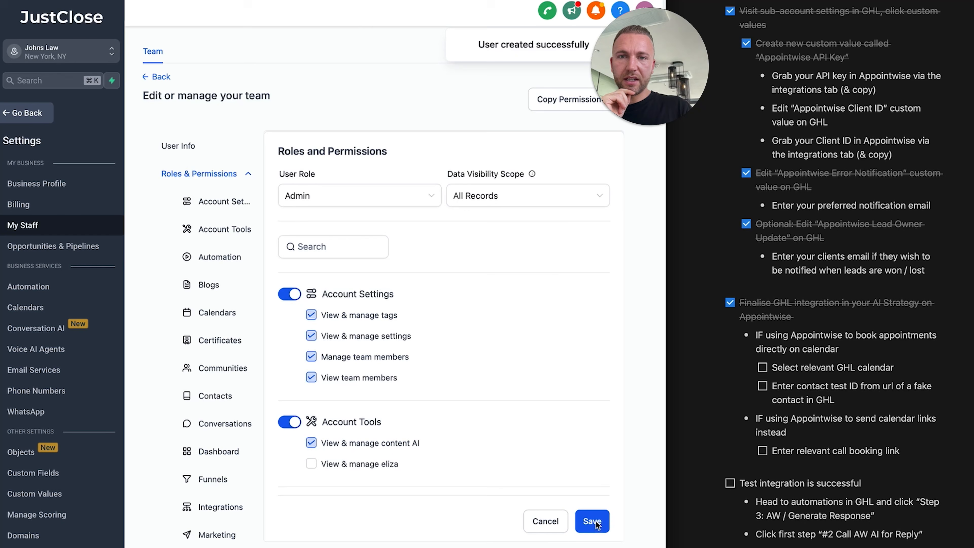
{"action": "left_click", "coordinate": [39, 307]}
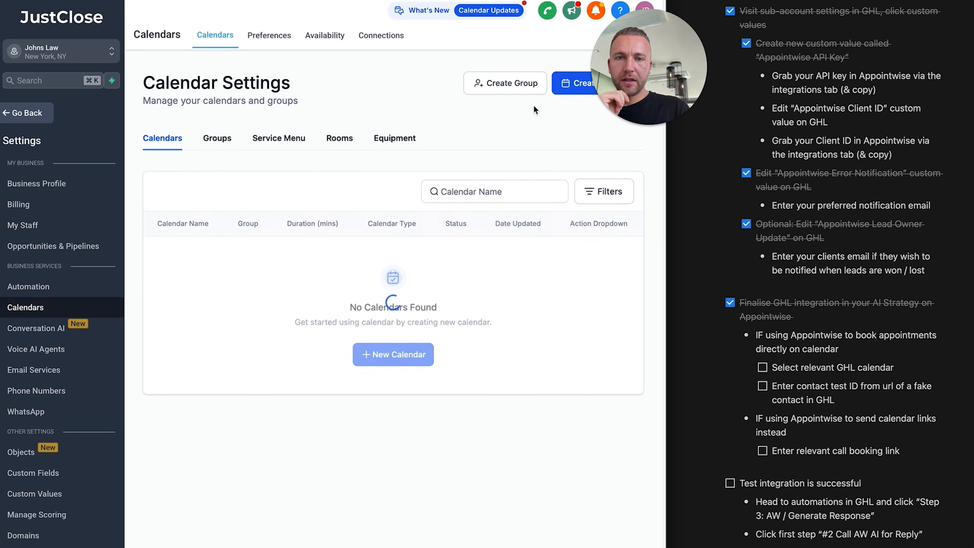
Start a Personal Booking calendar named 'Free Consultation' assigned to the new staff member
{"action": "left_click", "coordinate": [402, 359]}
{"action": "left_click", "coordinate": [224, 242]}
{"action": "left_click", "coordinate": [267, 130]}
{"action": "type", "text": "Free Co"}
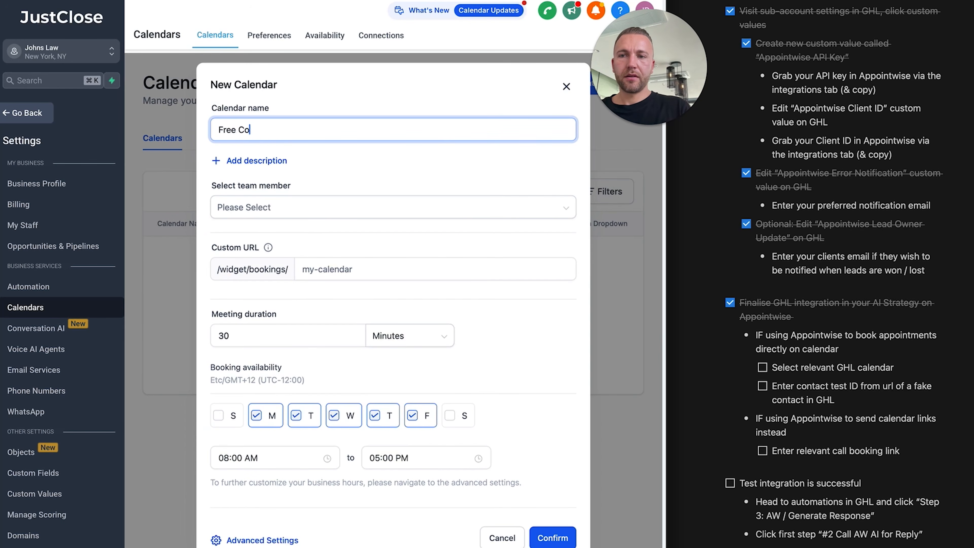
{"action": "key", "text": "BackSpace"}
{"action": "key", "text": "BackSpace"}
{"action": "key", "text": "BackSpace"}
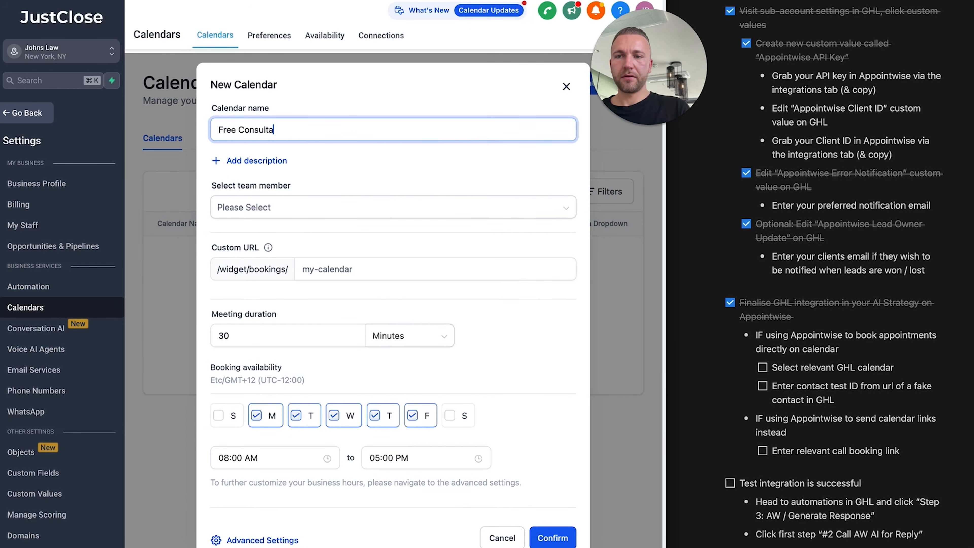
{"action": "type", "text": "tion"}
{"action": "left_click", "coordinate": [298, 215]}
{"action": "left_click", "coordinate": [286, 235]}
{"action": "left_click", "coordinate": [368, 178]}
Set the calendar's custom URL to 'johnslaw-free-consultation'
{"action": "left_click", "coordinate": [321, 270]}
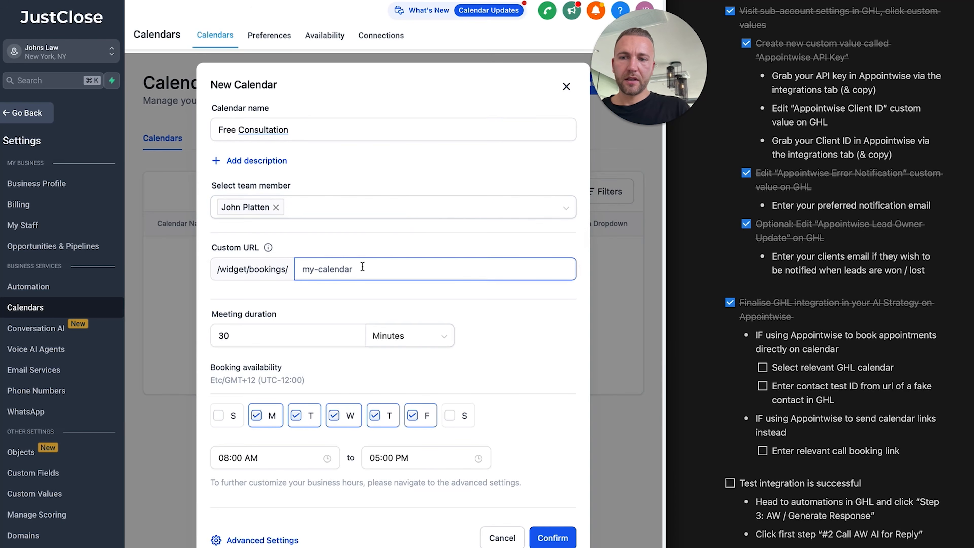
{"action": "type", "text": "f"}
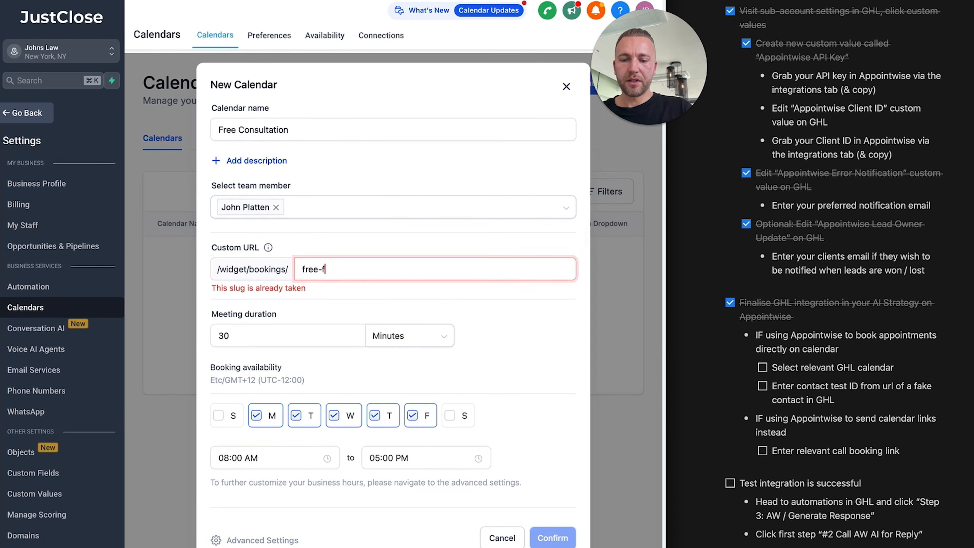
{"action": "key", "text": "BackSpace"}
{"action": "type", "text": "consultation"}
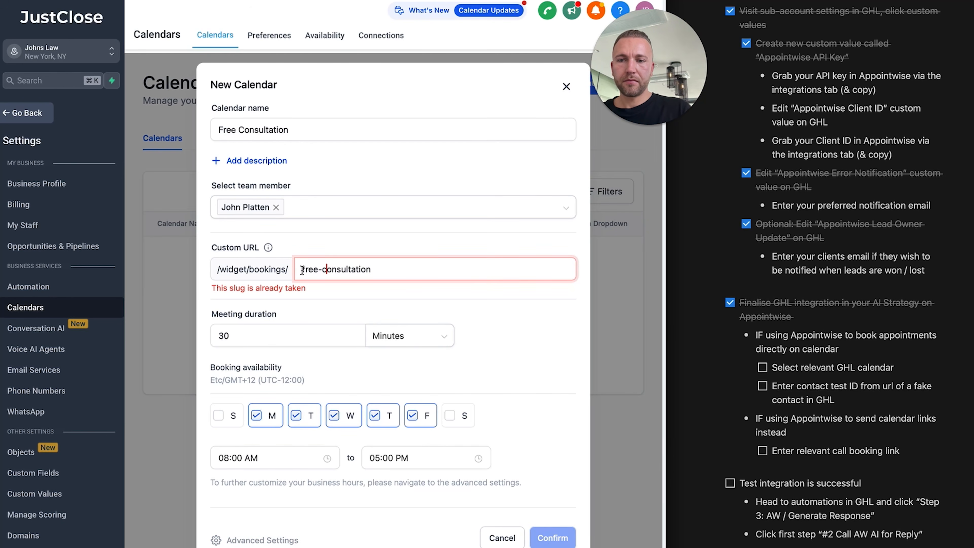
{"action": "key", "text": "super+Left"}
{"action": "type", "text": "johnslaw"}
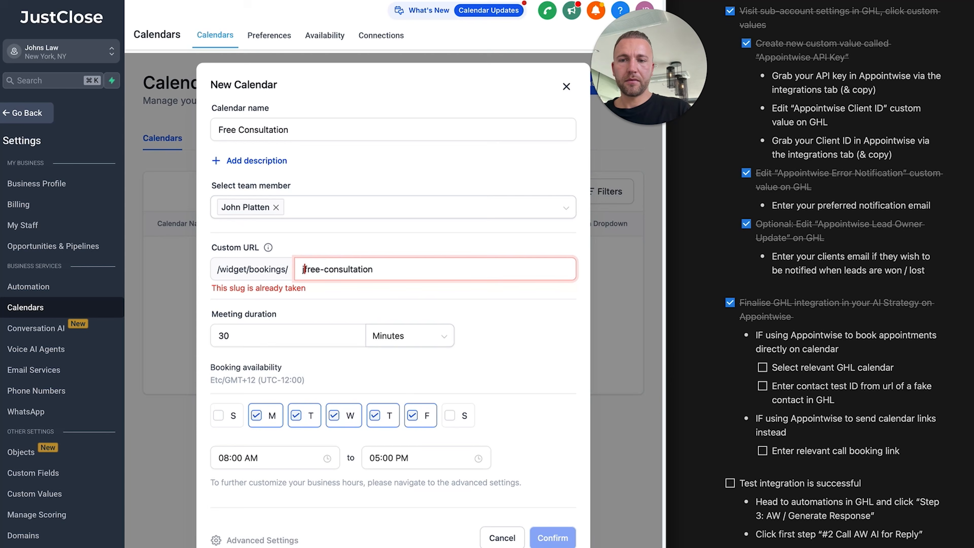
{"action": "type", "text": "-"}
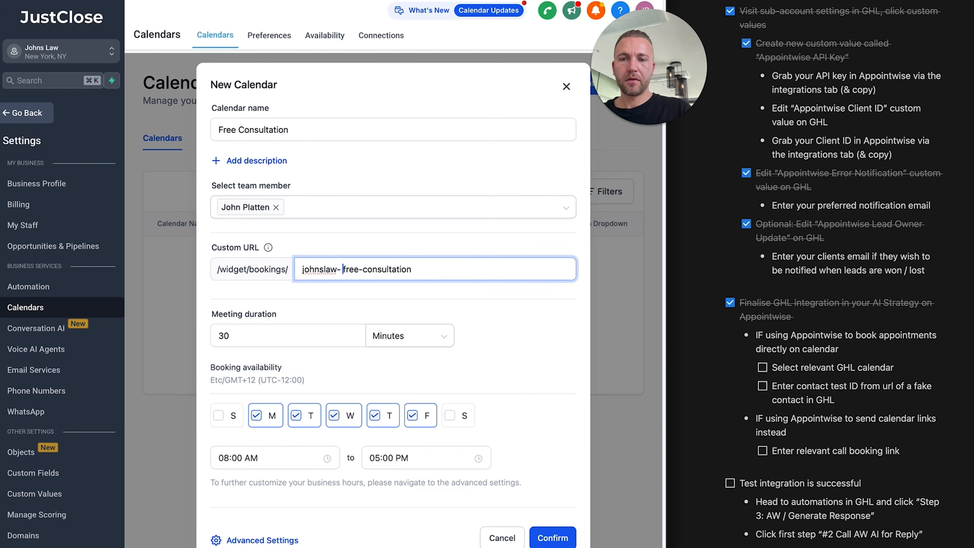
{"action": "left_click", "coordinate": [427, 304]}
Set the meeting duration to 1 hour and create the calendar
{"action": "left_click", "coordinate": [328, 340]}
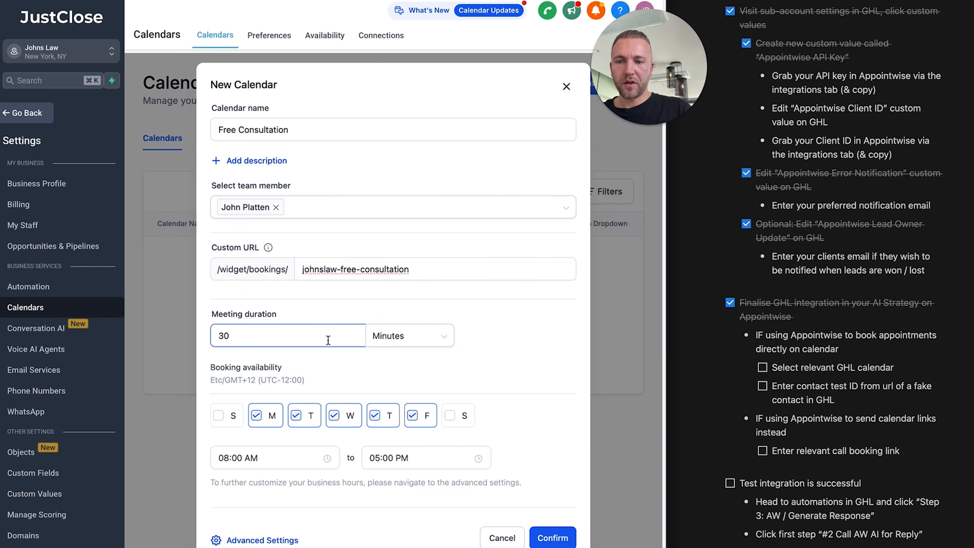
{"action": "left_click", "coordinate": [395, 346]}
{"action": "left_click", "coordinate": [392, 385]}
{"action": "double_click", "coordinate": [270, 327]}
{"action": "type", "text": "1"}
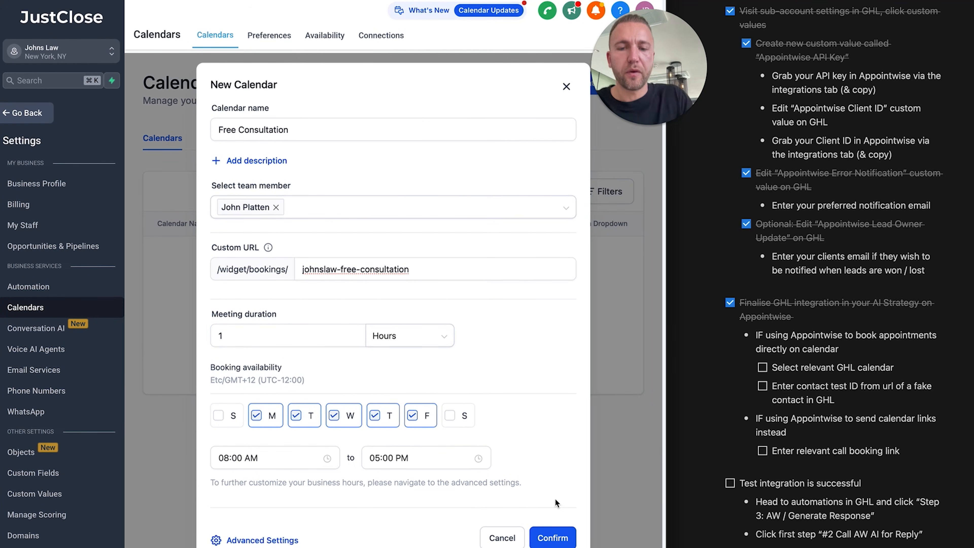
{"action": "left_click", "coordinate": [553, 538]}
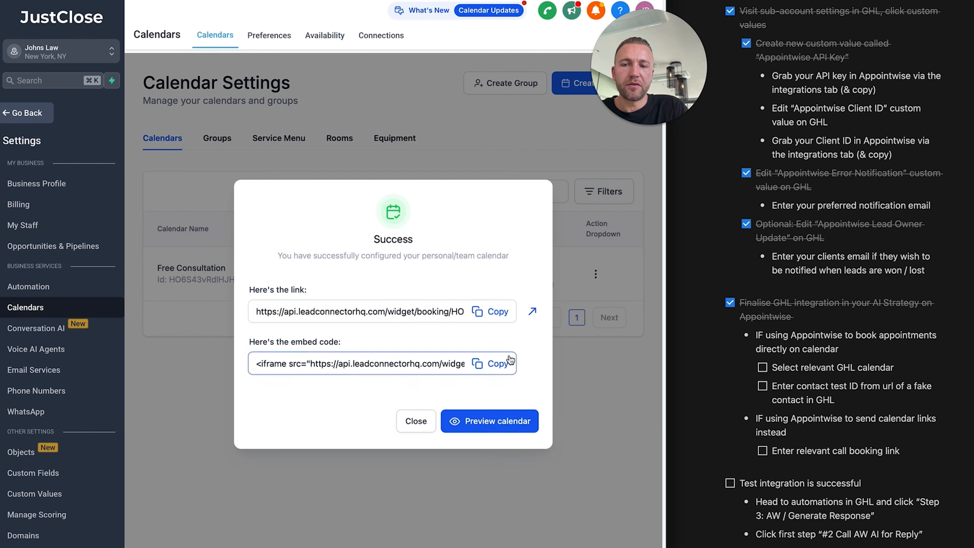
{"action": "left_click", "coordinate": [487, 317]}
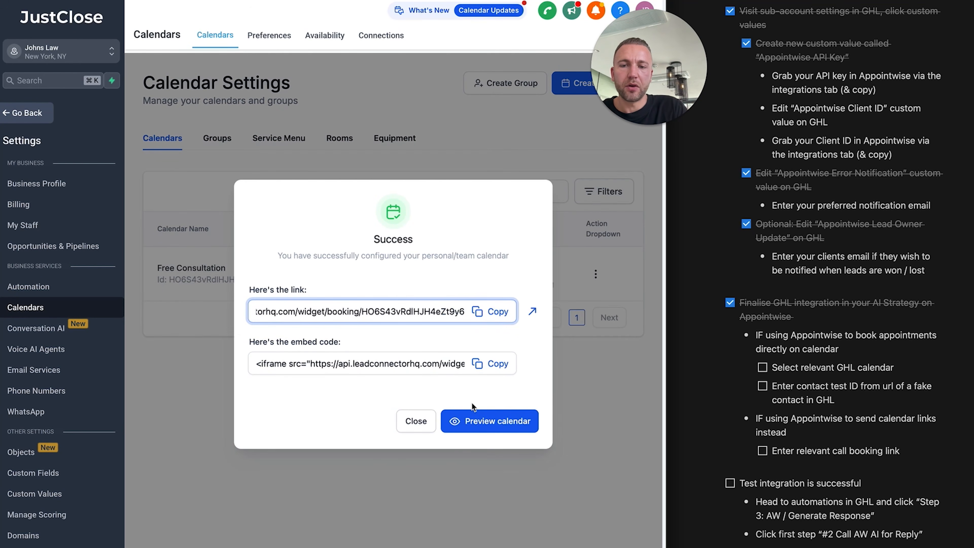
{"action": "left_click", "coordinate": [418, 421]}
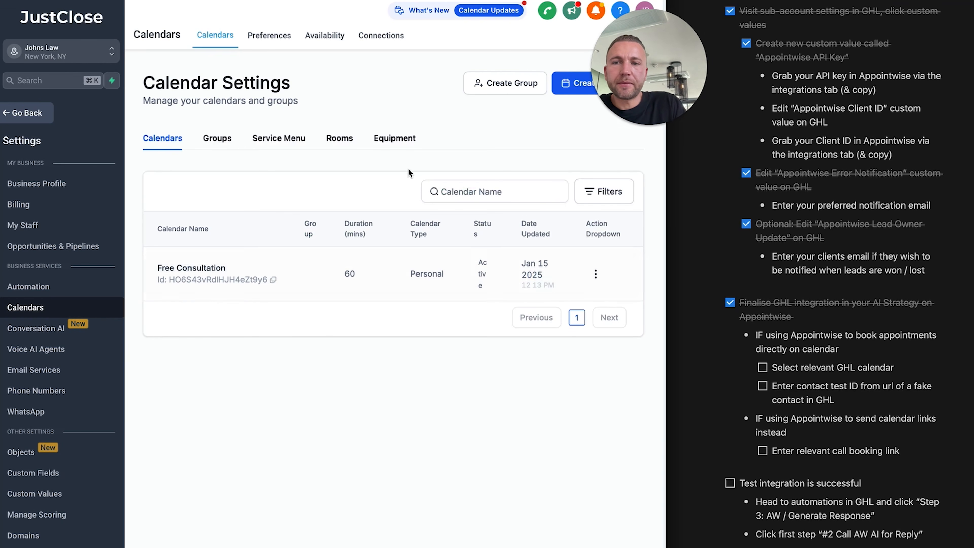
Navigate JustClose's settings to the sub-account Integrations page
{"action": "left_click", "coordinate": [318, 35]}
{"action": "left_click", "coordinate": [380, 35]}
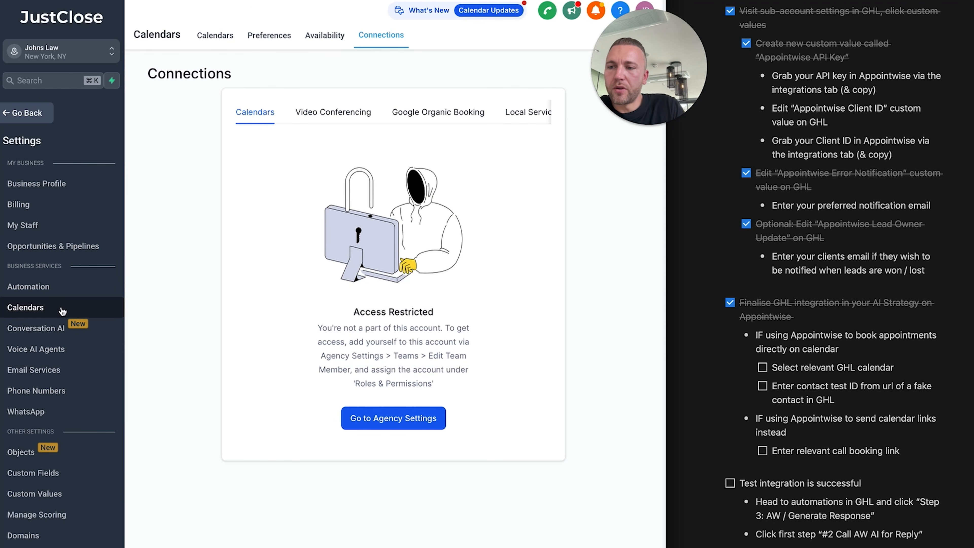
{"action": "scroll", "coordinate": [54, 413], "scroll_direction": "down", "scroll_amount": 2}
{"action": "left_click", "coordinate": [49, 430]}
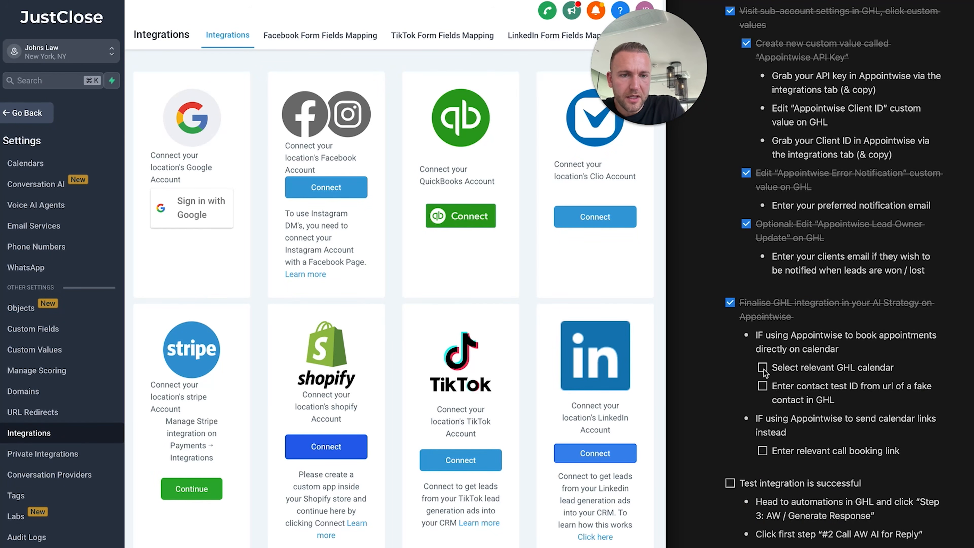
Choose Free Consultation as Appointwise's booking calendar, then return to the JustClose workspace
{"action": "left_click", "coordinate": [415, 1]}
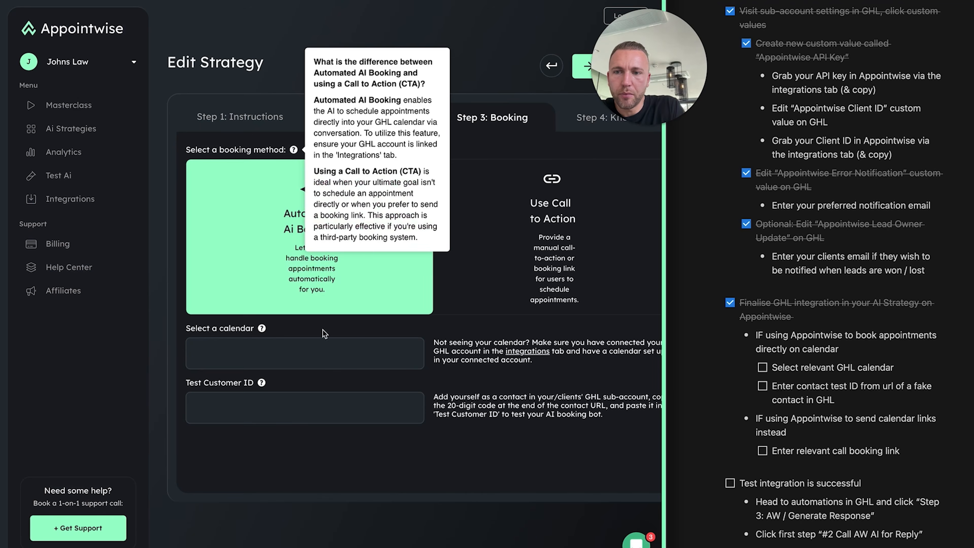
{"action": "left_click", "coordinate": [334, 350]}
{"action": "left_click", "coordinate": [268, 390]}
{"action": "left_click", "coordinate": [300, 414]}
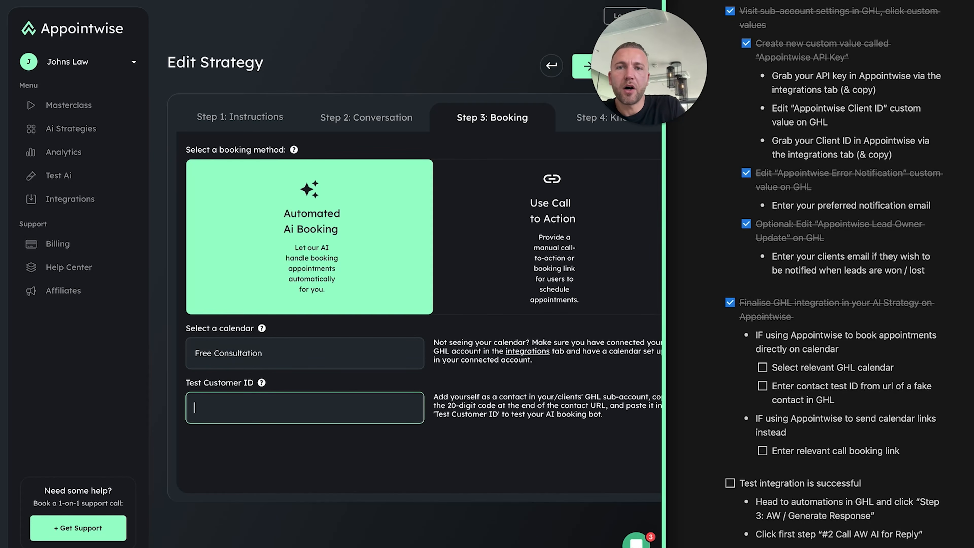
{"action": "left_click", "coordinate": [127, 1]}
{"action": "left_click", "coordinate": [26, 111]}
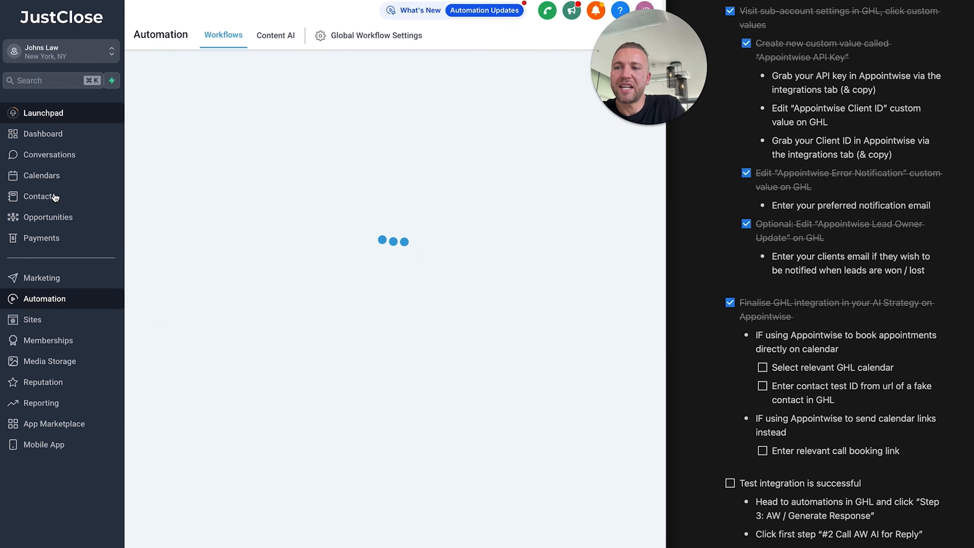
Add and save a test contact with a first name, last name and e-mail address
{"action": "left_click", "coordinate": [58, 196]}
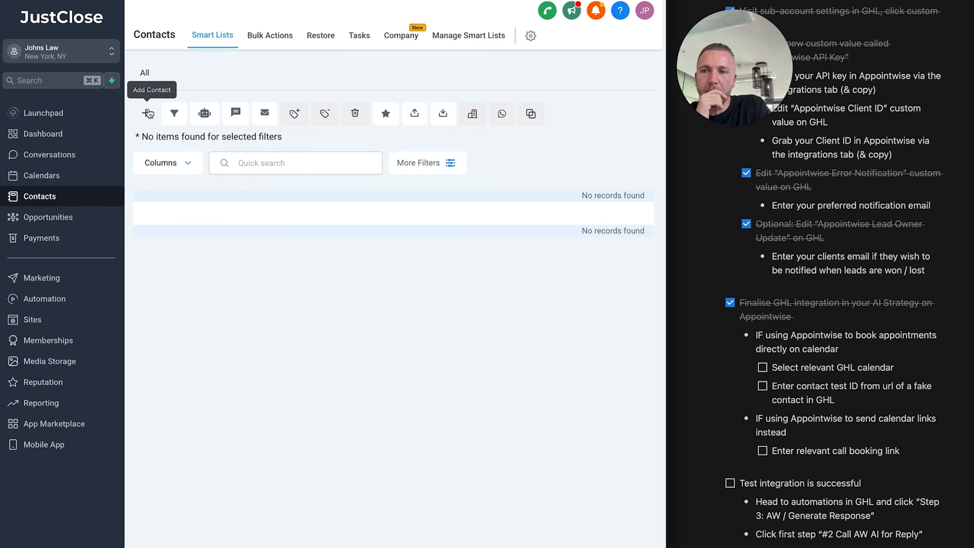
{"action": "left_click", "coordinate": [148, 113]}
{"action": "left_click", "coordinate": [243, 214]}
{"action": "type", "text": "Test"}
{"action": "key", "text": "Tab"}
{"action": "type", "text": "Man"}
{"action": "left_click", "coordinate": [210, 269]}
{"action": "type", "text": "testma"}
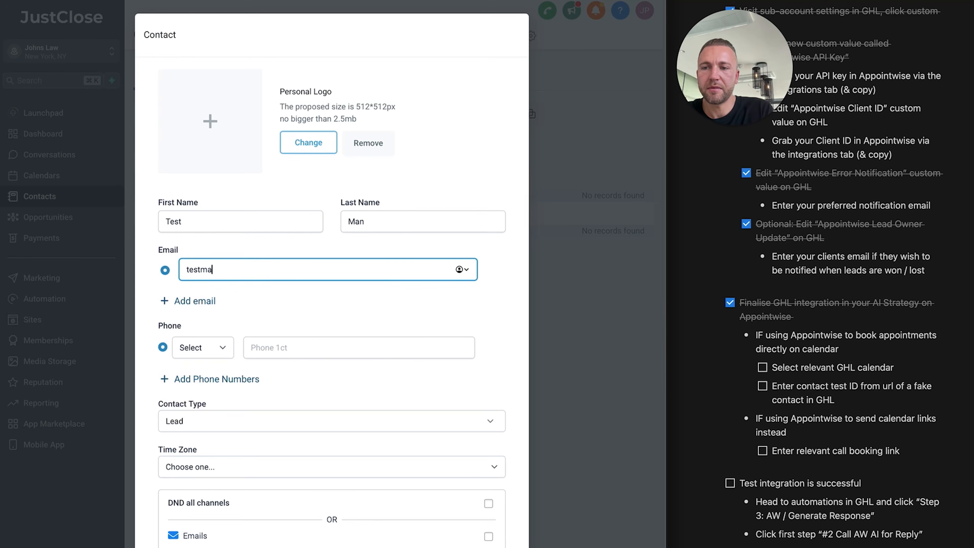
{"action": "type", "text": "n@gmail.com"}
{"action": "left_click", "coordinate": [305, 348]}
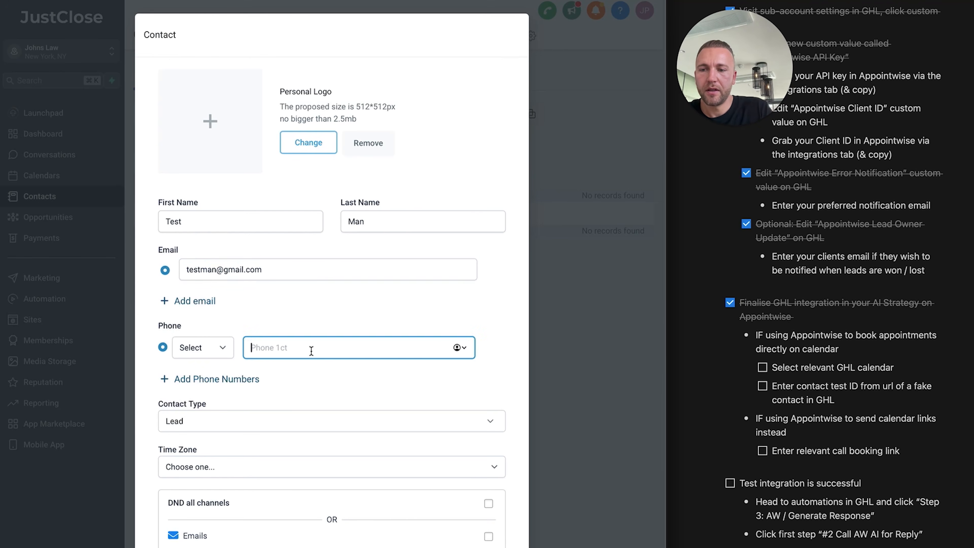
{"action": "scroll", "coordinate": [311, 347], "scroll_direction": "down", "scroll_amount": 3}
{"action": "left_click", "coordinate": [479, 530]}
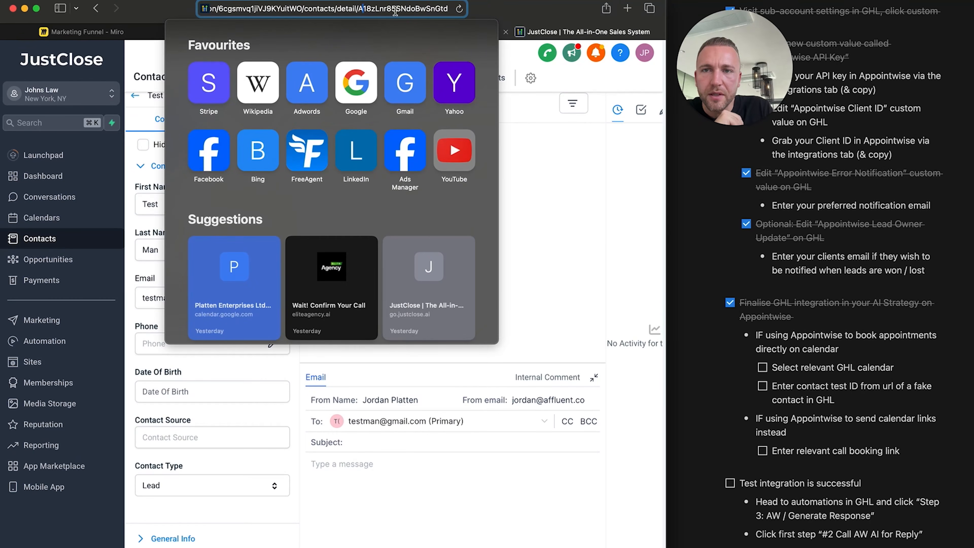
Copy the contact ID from the page address into Appointwise's Test Customer ID field
{"action": "double_click", "coordinate": [386, 9]}
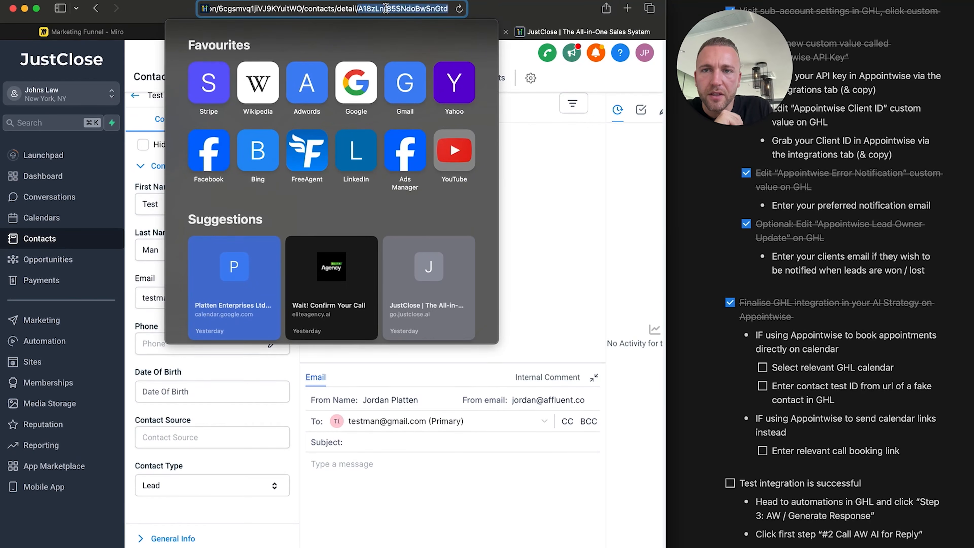
{"action": "left_click", "coordinate": [360, 8]}
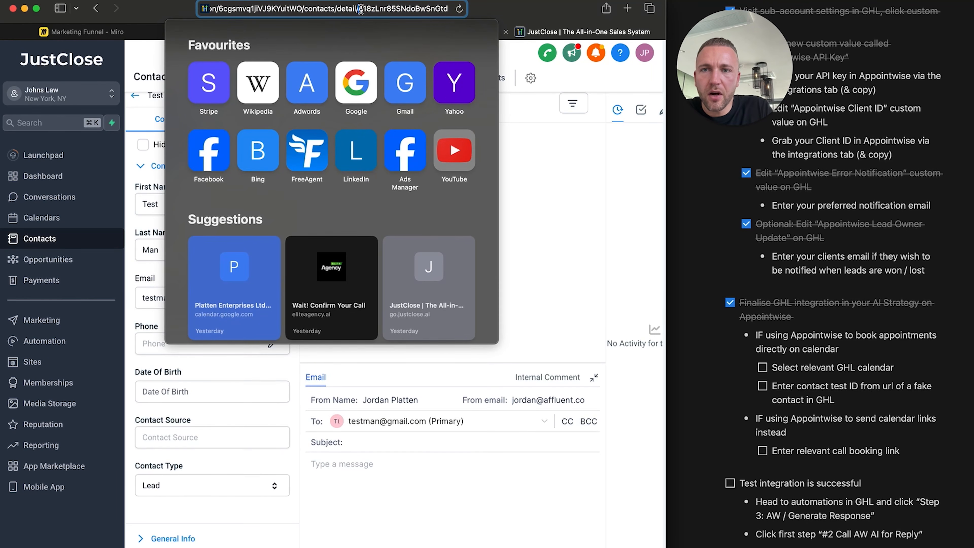
{"action": "left_click_drag", "start_coordinate": [365, 8], "coordinate": [450, 10]}
{"action": "key", "text": "super+c"}
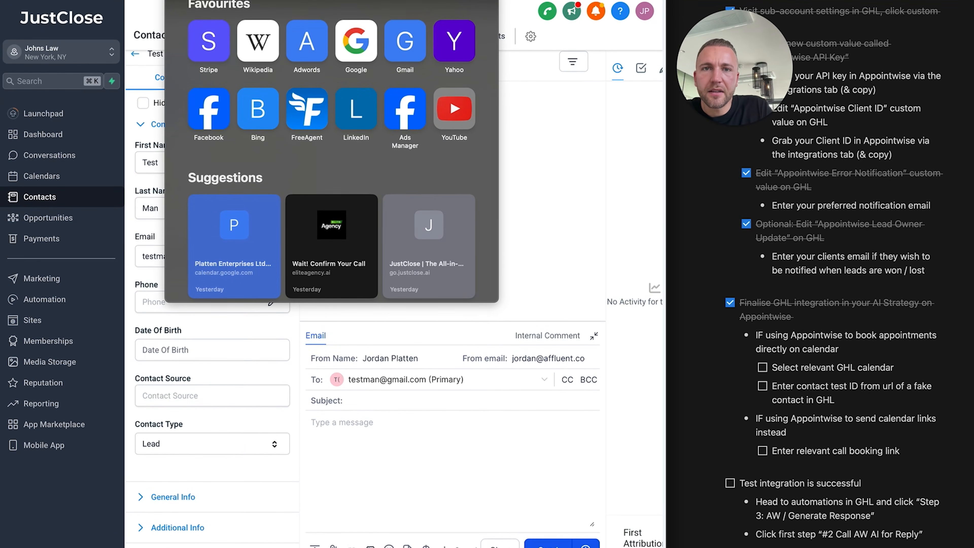
{"action": "left_click", "coordinate": [593, 142]}
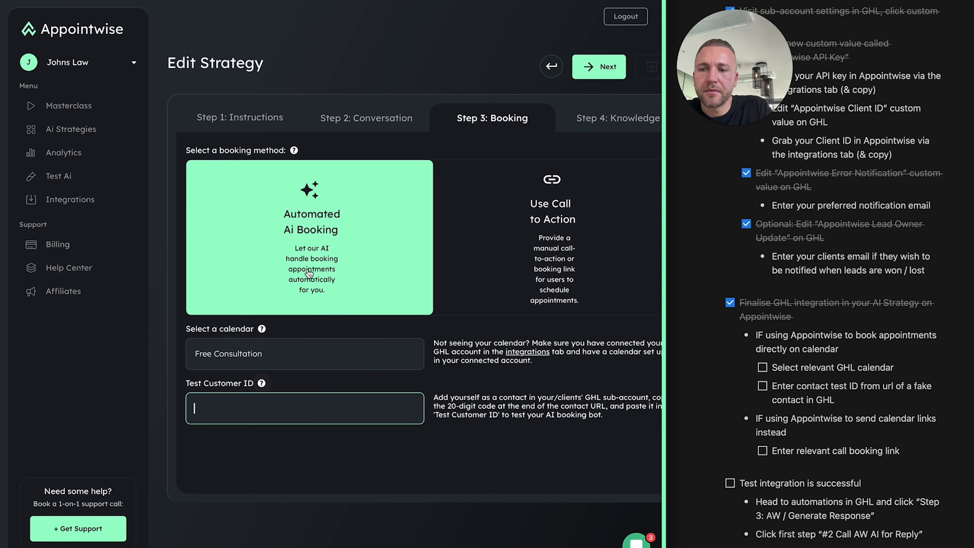
{"action": "left_click", "coordinate": [280, 405]}
{"action": "key", "text": "super+v"}
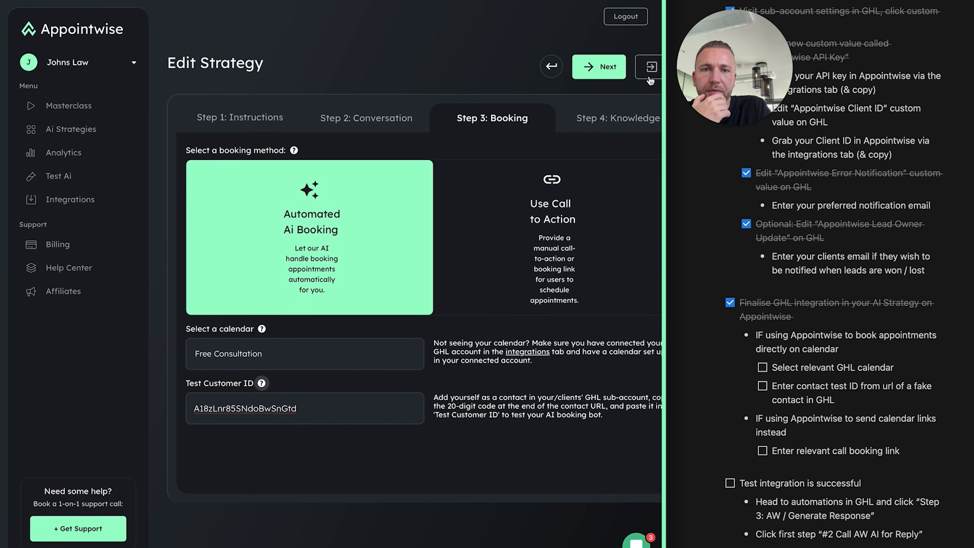
Save the strategy and start a test conversation using the freeconsultation strategy
{"action": "left_click", "coordinate": [649, 77]}
{"action": "left_click", "coordinate": [250, 318]}
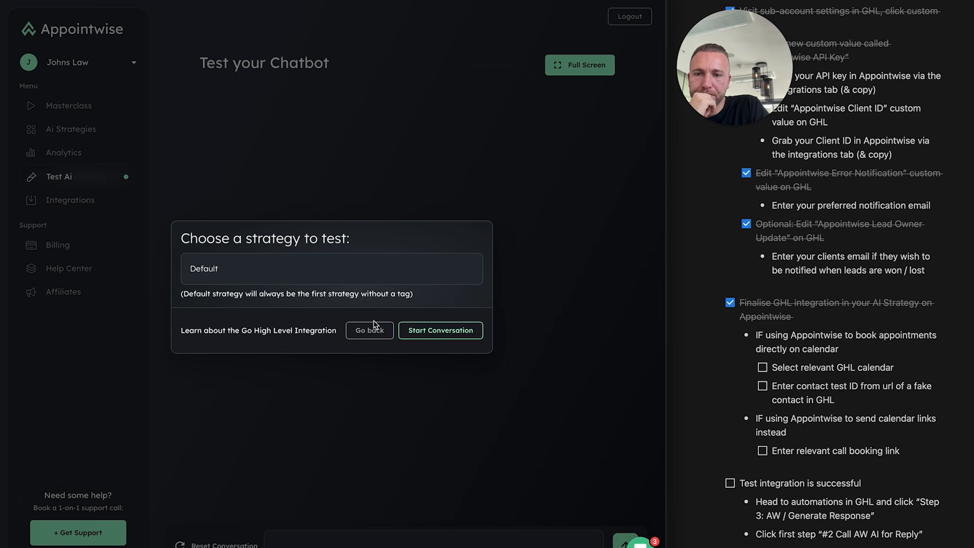
{"action": "left_click", "coordinate": [333, 273]}
{"action": "left_click", "coordinate": [325, 315]}
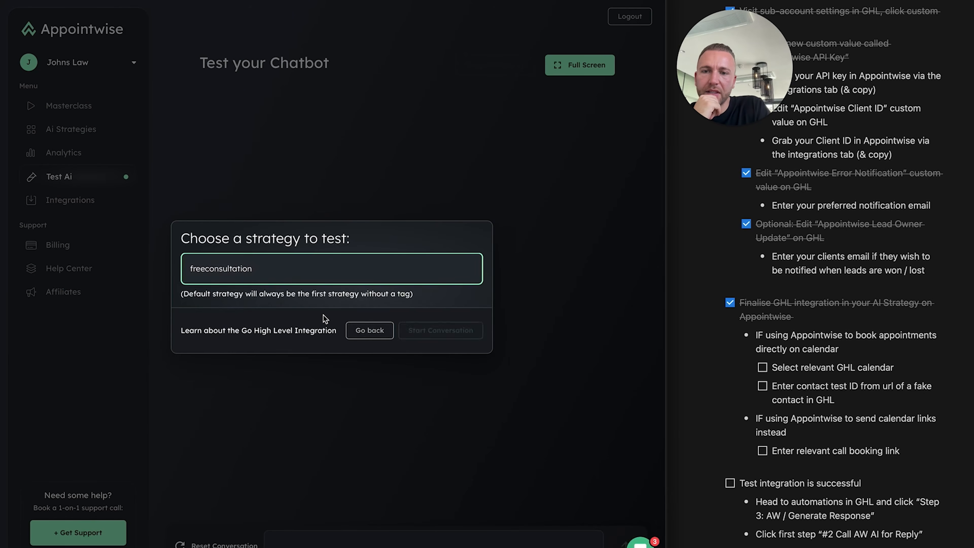
{"action": "left_click", "coordinate": [426, 331]}
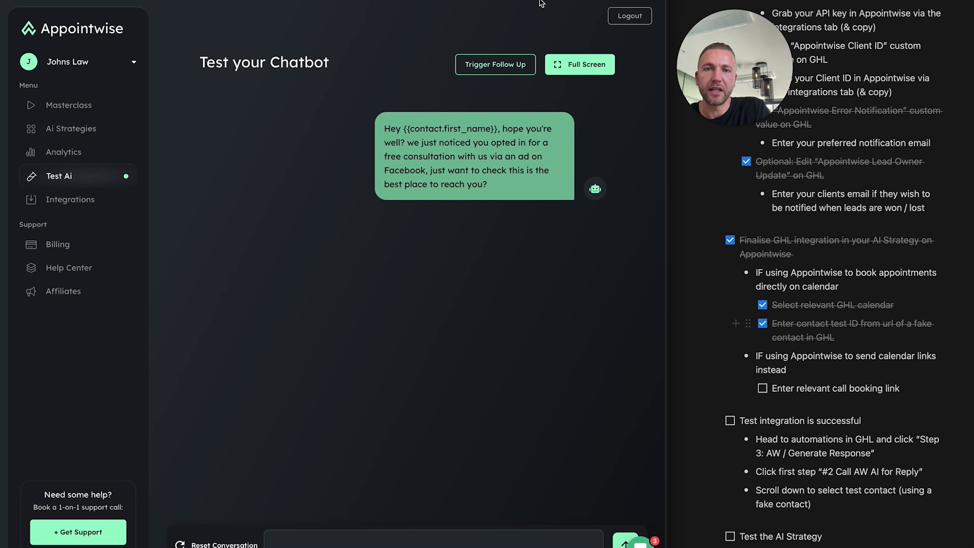
Reopen Free Consultation's Step 3: Booking, keep Automated Ai Booking, then return to JustClose contacts
{"action": "left_click", "coordinate": [77, 128]}
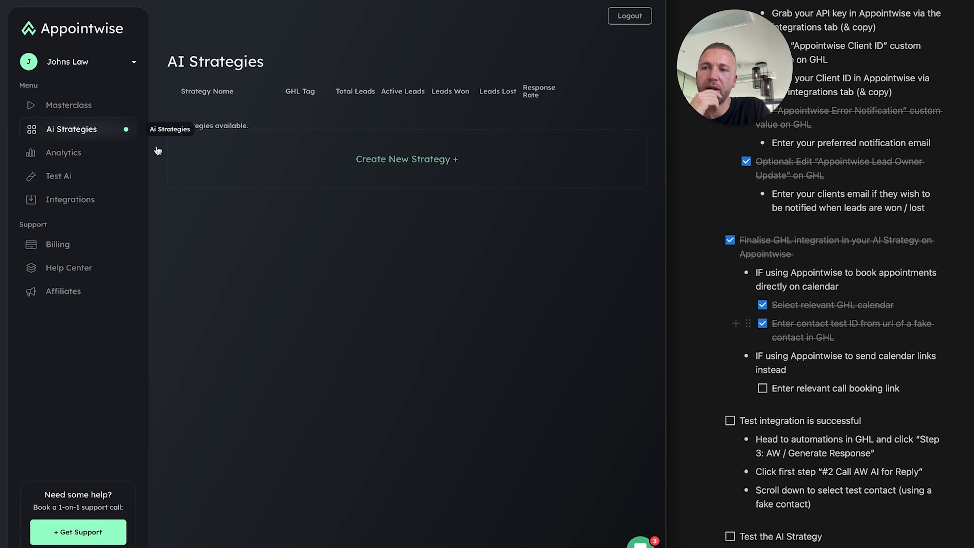
{"action": "left_click", "coordinate": [230, 134]}
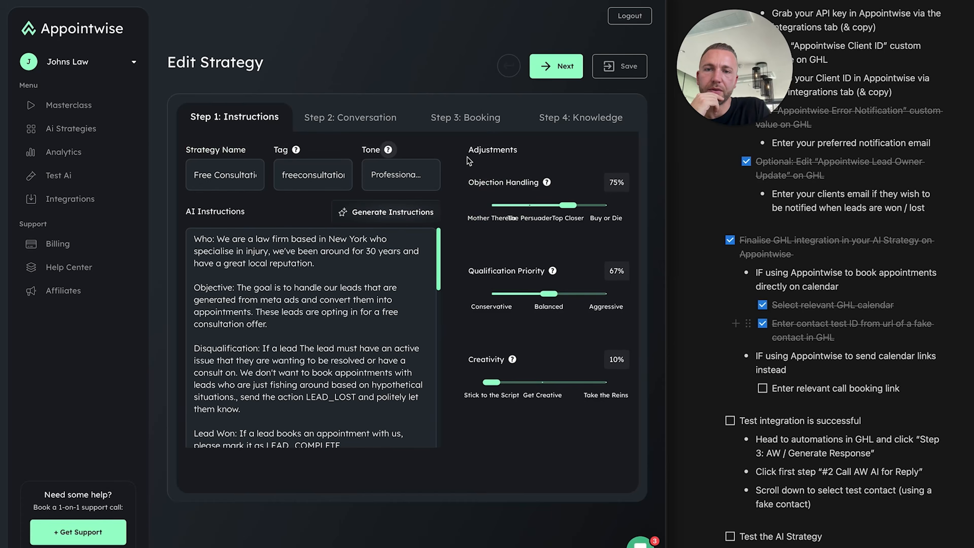
{"action": "left_click", "coordinate": [493, 117]}
{"action": "left_click", "coordinate": [576, 251]}
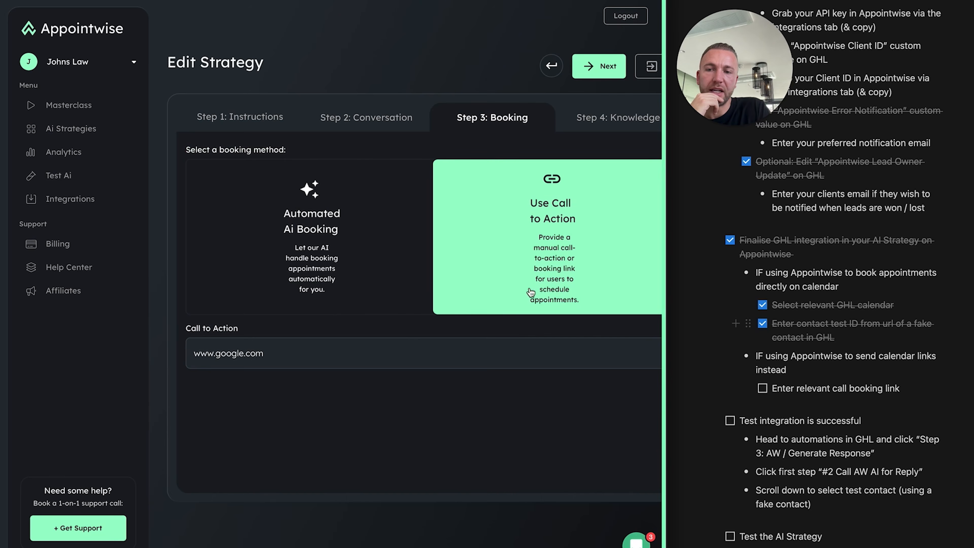
{"action": "left_click", "coordinate": [347, 256]}
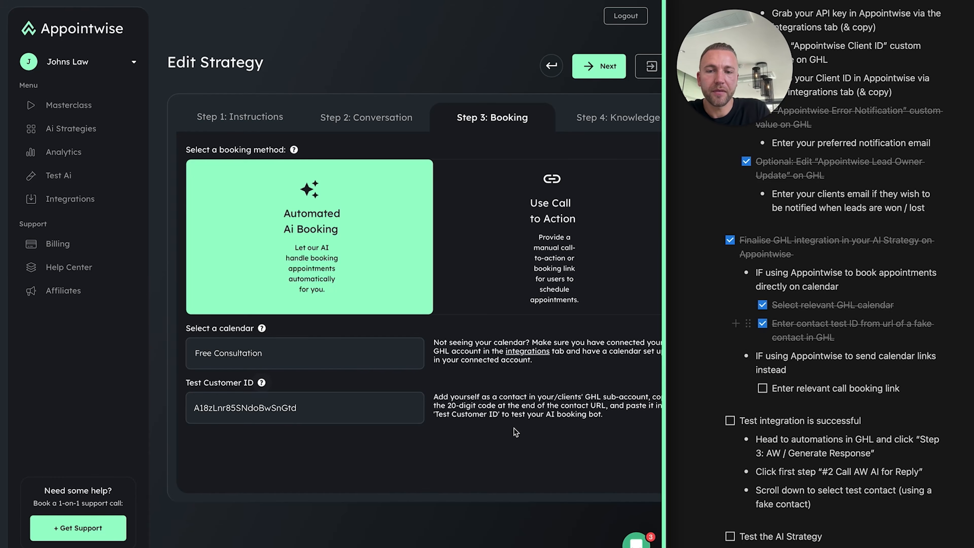
{"action": "scroll", "coordinate": [515, 432], "scroll_direction": "right", "scroll_amount": 3}
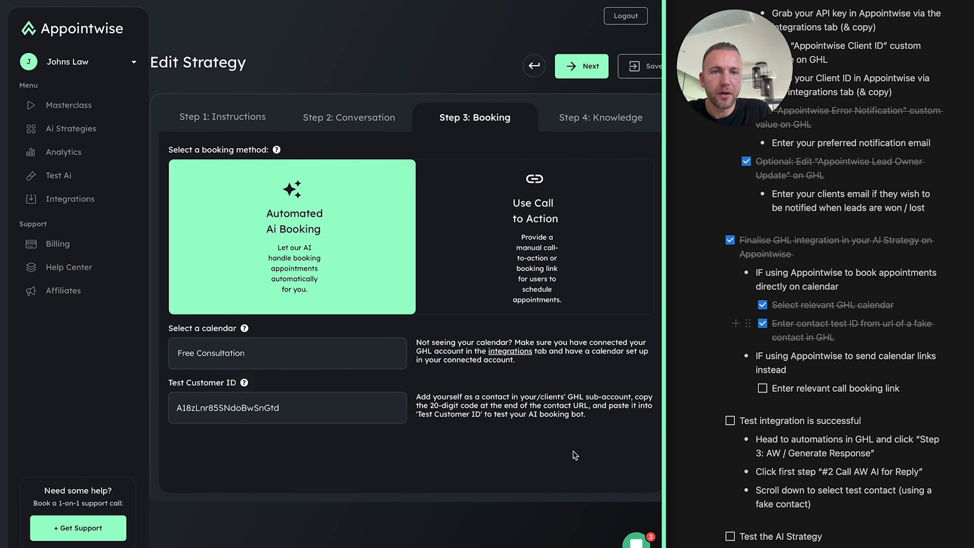
{"action": "left_click", "coordinate": [552, 0]}
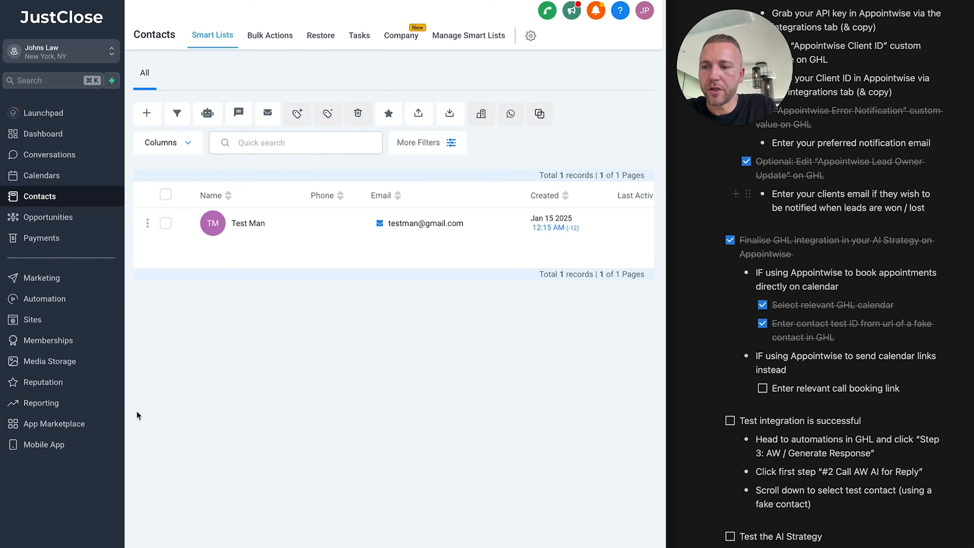
Open the AW / AI Companion folder and its Step 1. AW / Set triggers workflow
{"action": "left_click", "coordinate": [50, 299]}
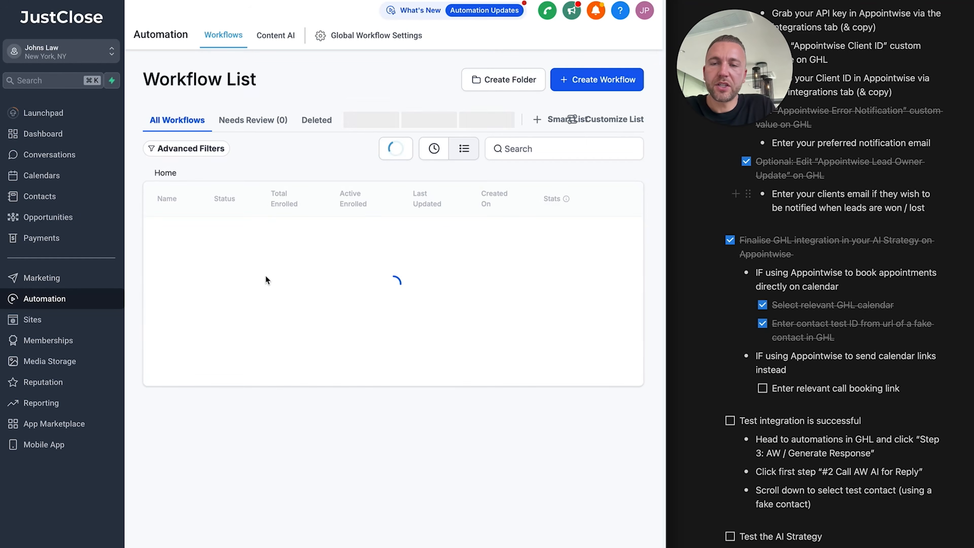
{"action": "scroll", "coordinate": [872, 365], "scroll_direction": "down", "scroll_amount": 3}
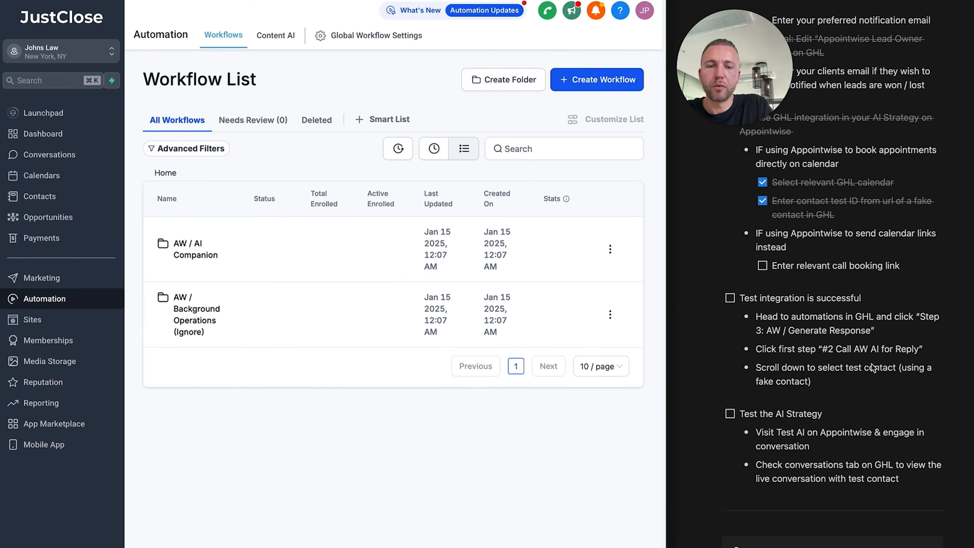
{"action": "scroll", "coordinate": [871, 365], "scroll_direction": "up", "scroll_amount": 1}
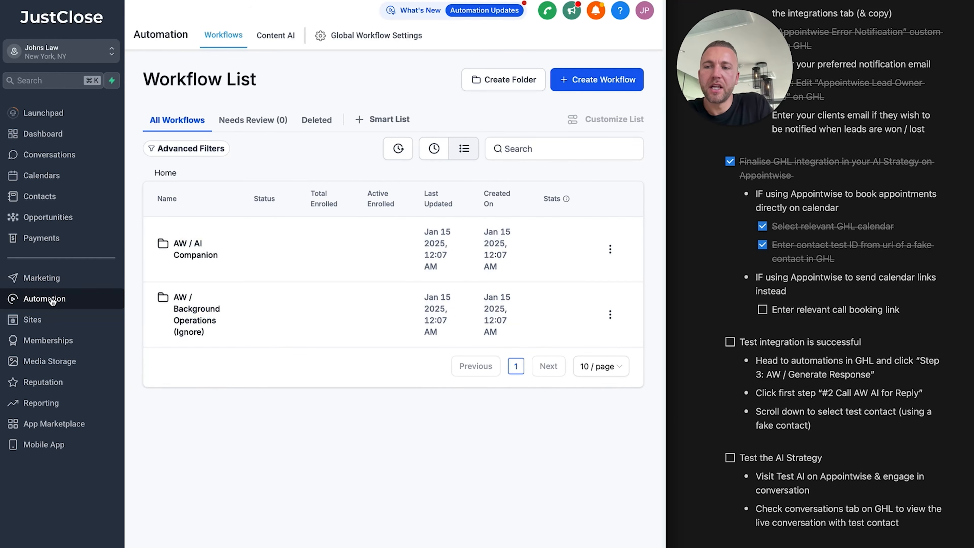
{"action": "left_click", "coordinate": [192, 249]}
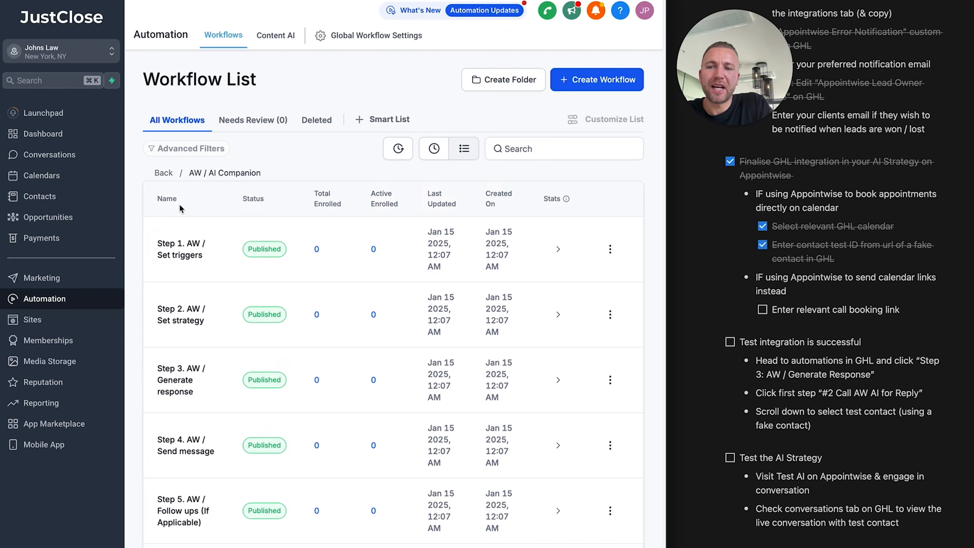
{"action": "scroll", "coordinate": [284, 258], "scroll_direction": "down", "scroll_amount": 3}
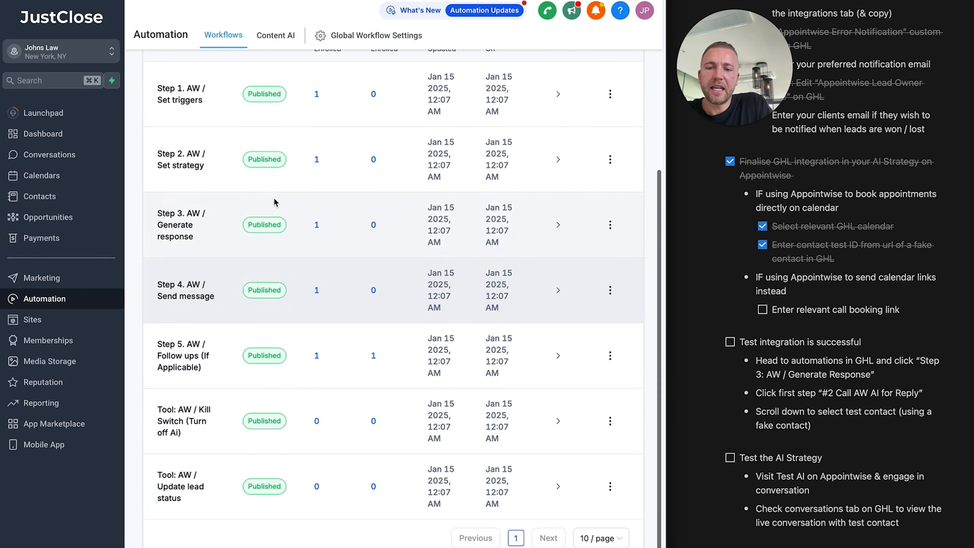
{"action": "scroll", "coordinate": [274, 198], "scroll_direction": "down", "scroll_amount": 2}
{"action": "scroll", "coordinate": [274, 198], "scroll_direction": "up", "scroll_amount": 3}
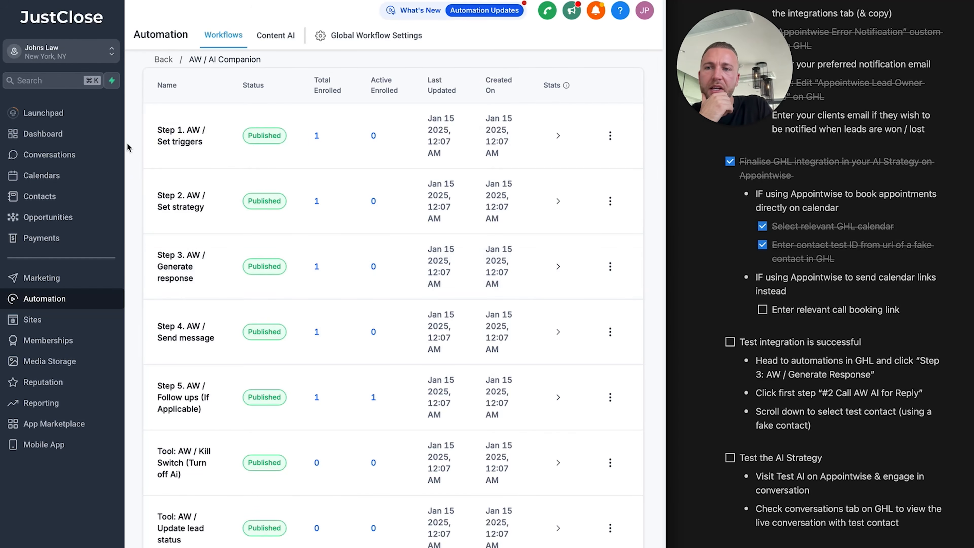
{"action": "left_click", "coordinate": [235, 168]}
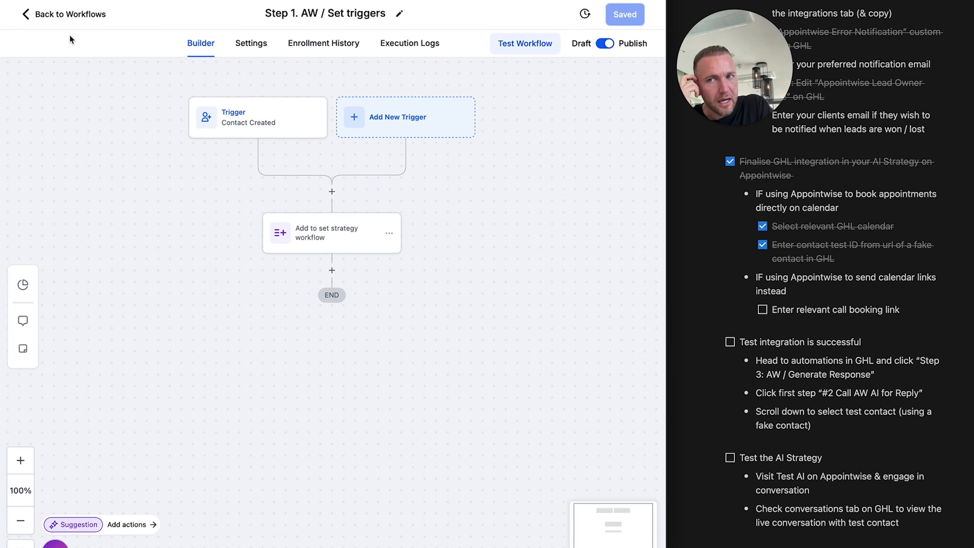
Go back to the workflow list and open Step 5. AW / Follow ups
{"action": "left_click", "coordinate": [23, 19]}
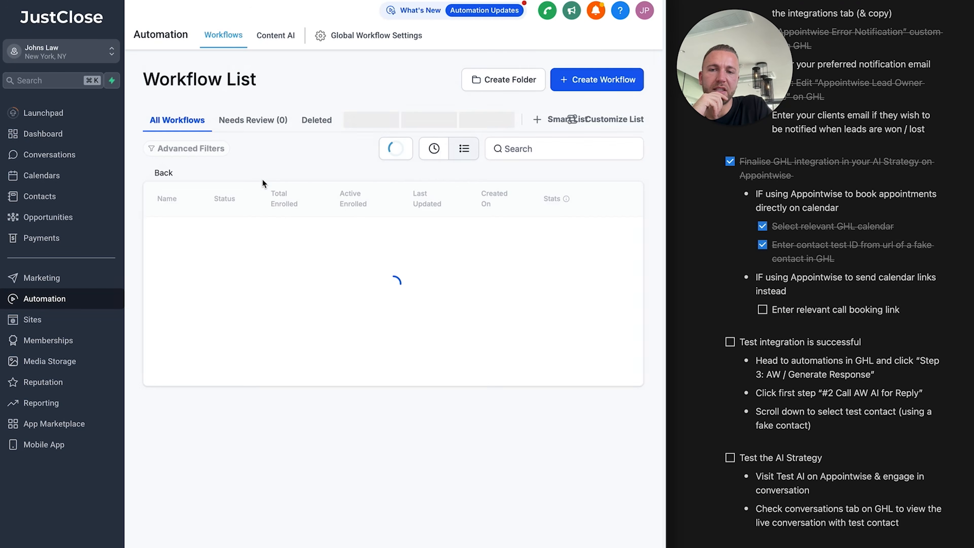
{"action": "scroll", "coordinate": [236, 273], "scroll_direction": "down", "scroll_amount": 1}
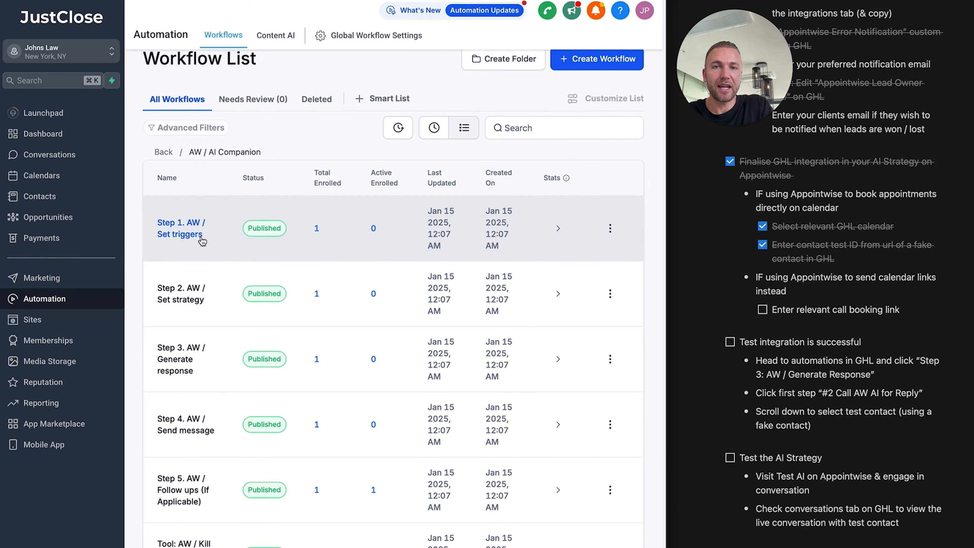
{"action": "scroll", "coordinate": [198, 249], "scroll_direction": "down", "scroll_amount": 1}
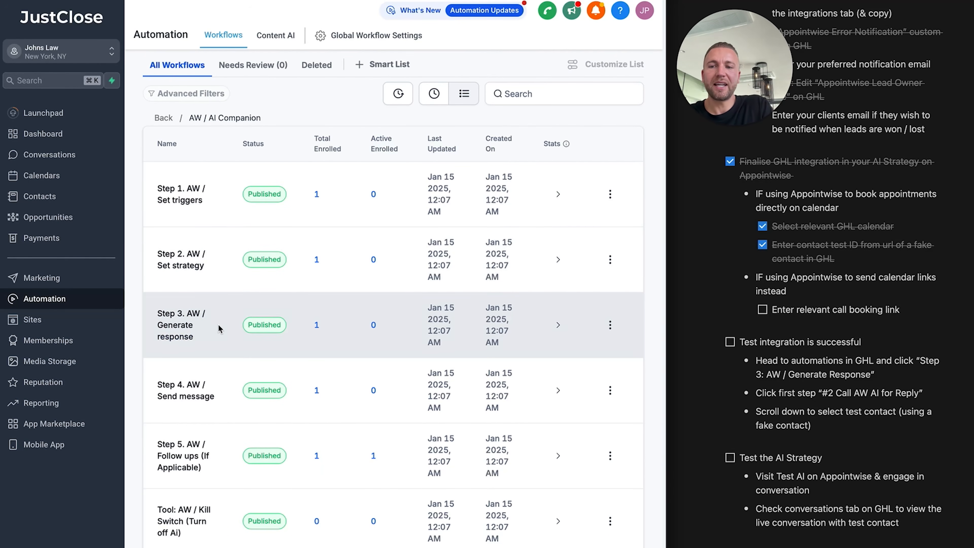
{"action": "scroll", "coordinate": [218, 324], "scroll_direction": "down", "scroll_amount": 1}
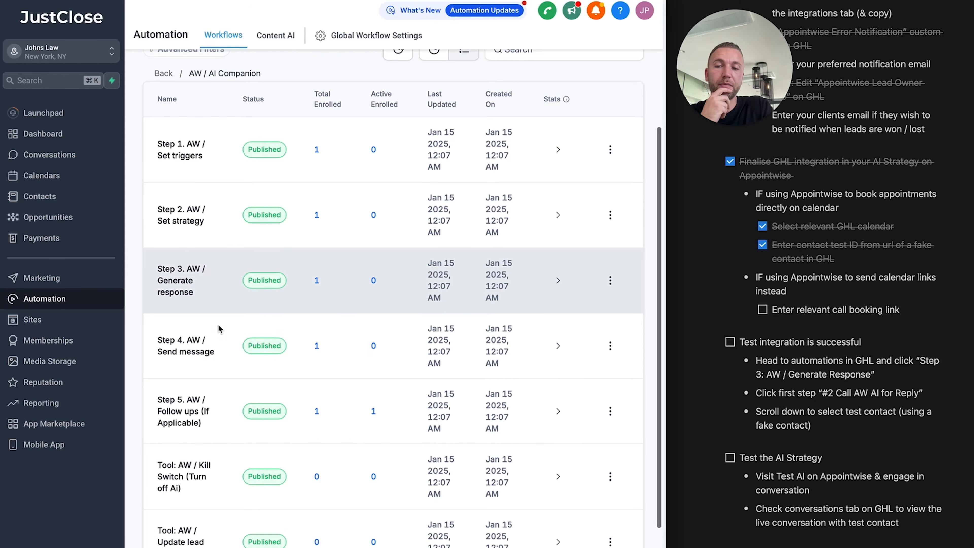
{"action": "scroll", "coordinate": [215, 345], "scroll_direction": "down", "scroll_amount": 2}
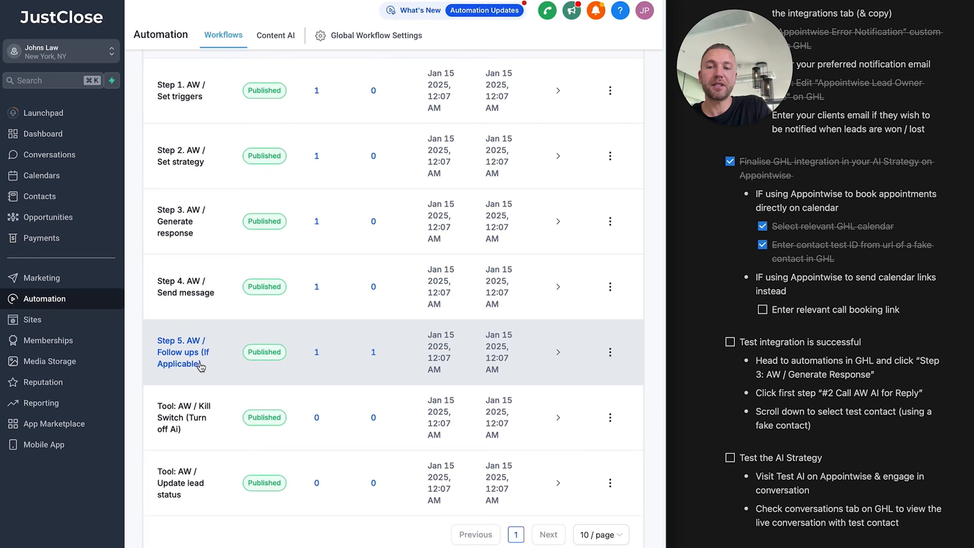
{"action": "left_click", "coordinate": [201, 366]}
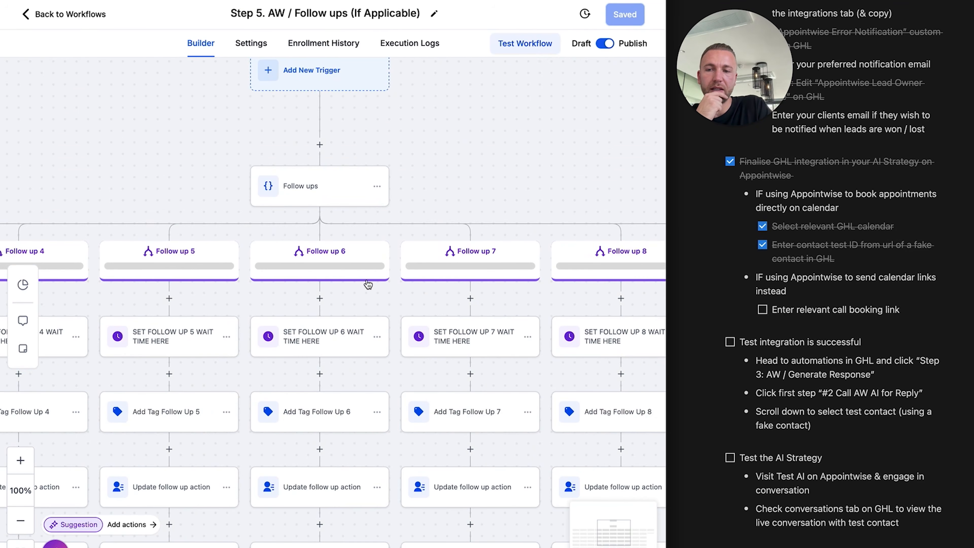
Pan around the Follow ups workflow canvas, then return to the workflow list
{"action": "scroll", "coordinate": [368, 285], "scroll_direction": "down", "scroll_amount": 3}
{"action": "scroll", "coordinate": [368, 285], "scroll_direction": "left", "scroll_amount": 6}
{"action": "scroll", "coordinate": [368, 284], "scroll_direction": "right", "scroll_amount": 15}
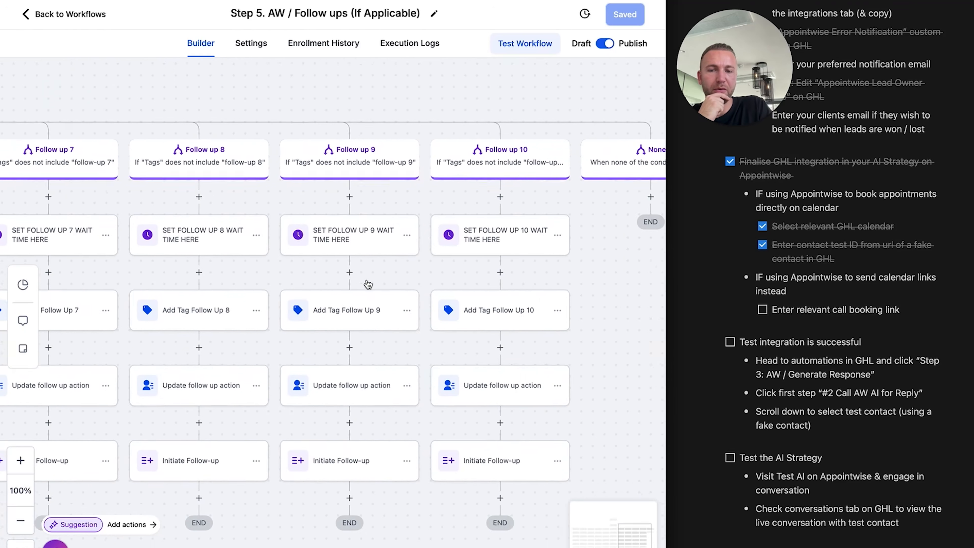
{"action": "scroll", "coordinate": [368, 284], "scroll_direction": "right", "scroll_amount": 5}
{"action": "scroll", "coordinate": [366, 284], "scroll_direction": "left", "scroll_amount": 10}
{"action": "scroll", "coordinate": [366, 284], "scroll_direction": "up", "scroll_amount": 2}
{"action": "left_click", "coordinate": [30, 15]}
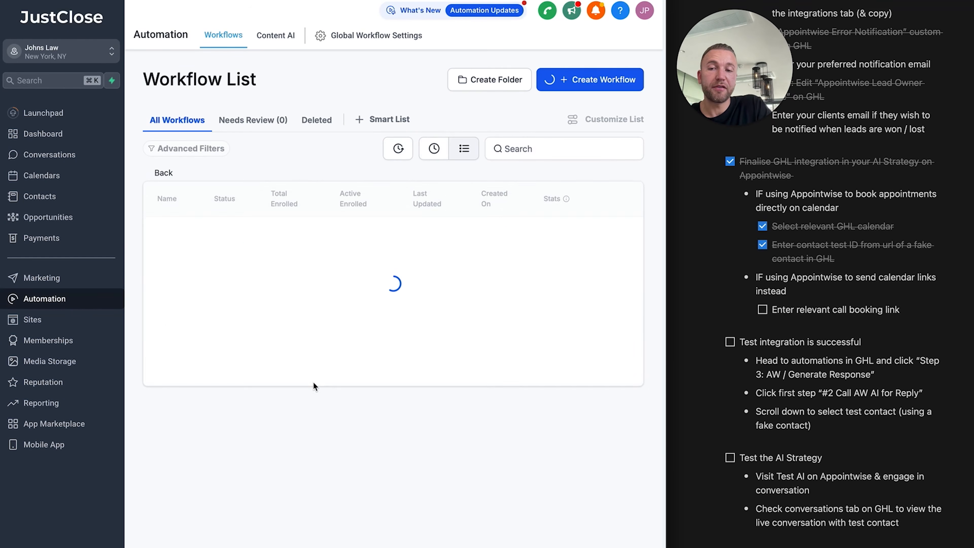
{"action": "scroll", "coordinate": [300, 399], "scroll_direction": "down", "scroll_amount": 4}
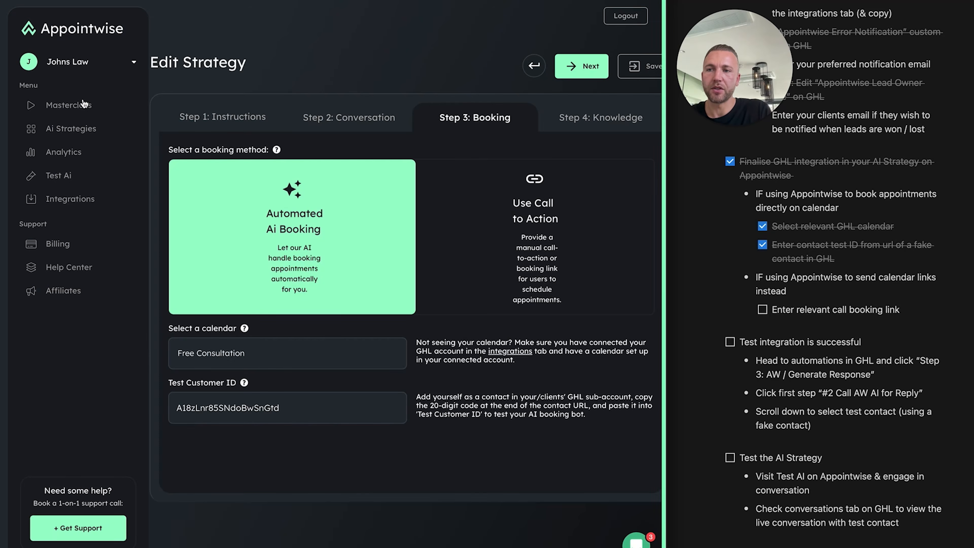
Exit the Appointwise strategy editor to Masterclass, discarding the unsaved changes
{"action": "left_click", "coordinate": [84, 104]}
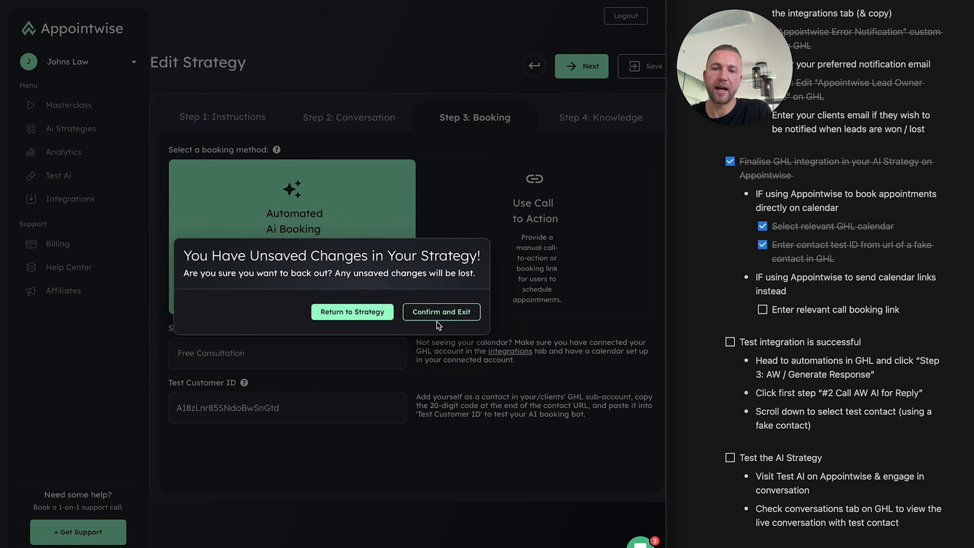
{"action": "left_click", "coordinate": [433, 313]}
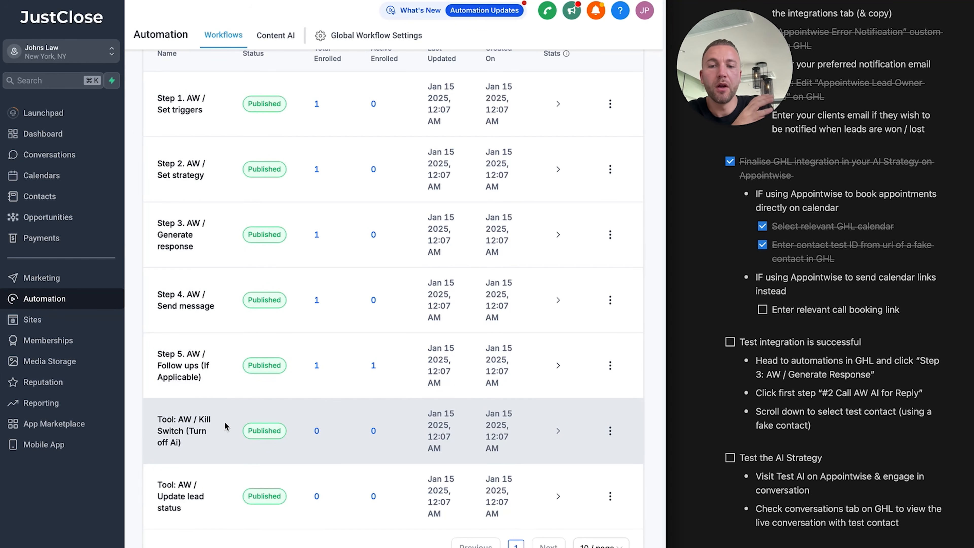
{"action": "scroll", "coordinate": [225, 422], "scroll_direction": "down", "scroll_amount": 1}
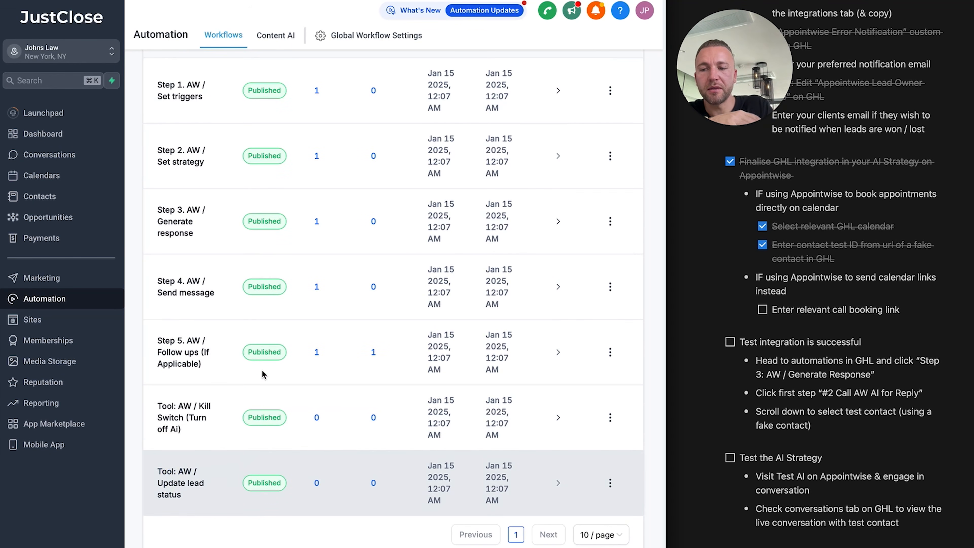
Open Step 3. AW / Generate response and its #2 Call AW AI for Reply webhook settings
{"action": "scroll", "coordinate": [243, 213], "scroll_direction": "up", "scroll_amount": 4}
{"action": "left_click", "coordinate": [250, 320]}
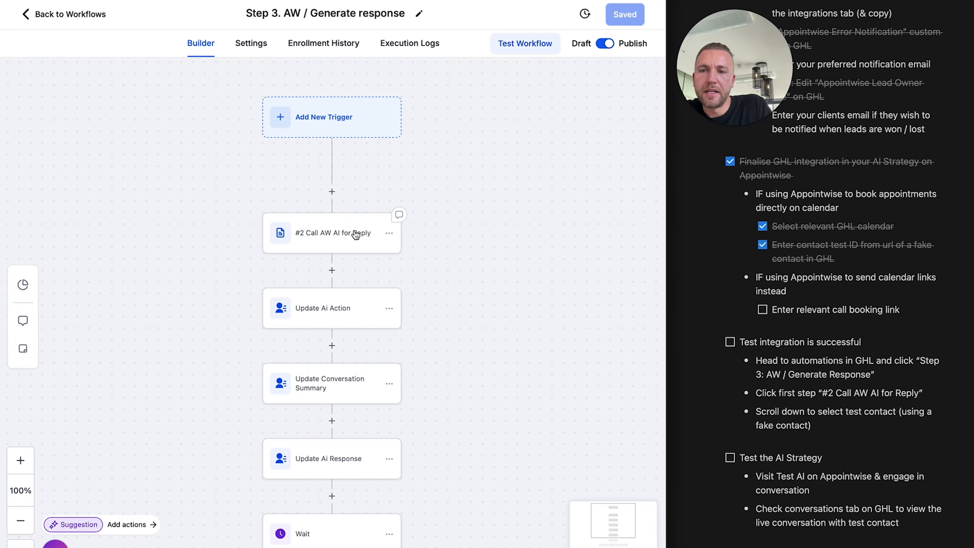
{"action": "left_click", "coordinate": [332, 251]}
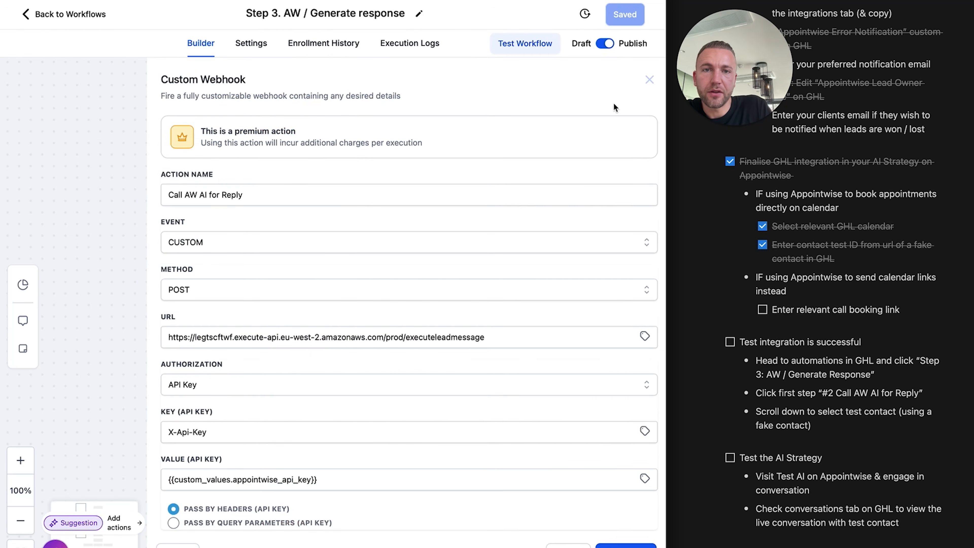
{"action": "left_click", "coordinate": [649, 80]}
{"action": "left_click", "coordinate": [333, 231]}
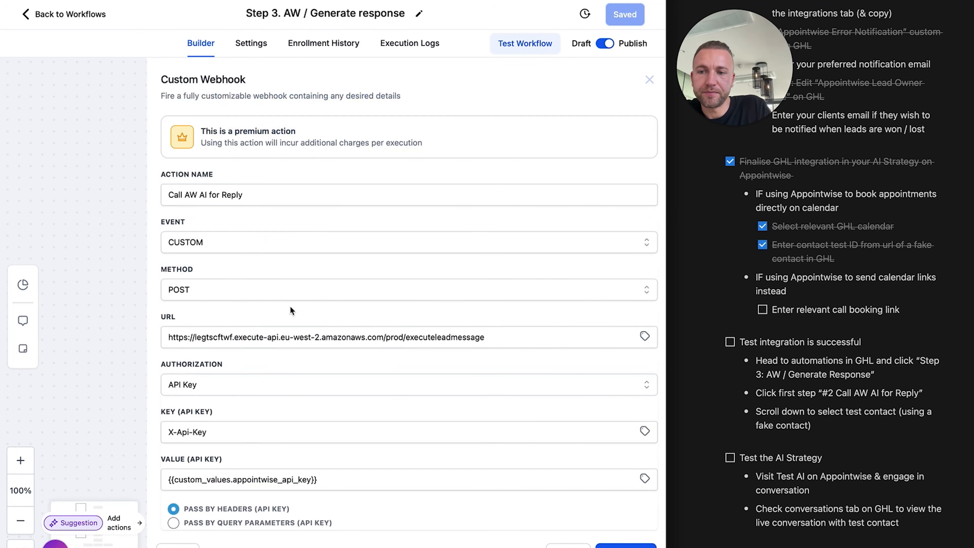
{"action": "scroll", "coordinate": [291, 310], "scroll_direction": "down", "scroll_amount": 15}
{"action": "scroll", "coordinate": [287, 260], "scroll_direction": "up", "scroll_amount": 6}
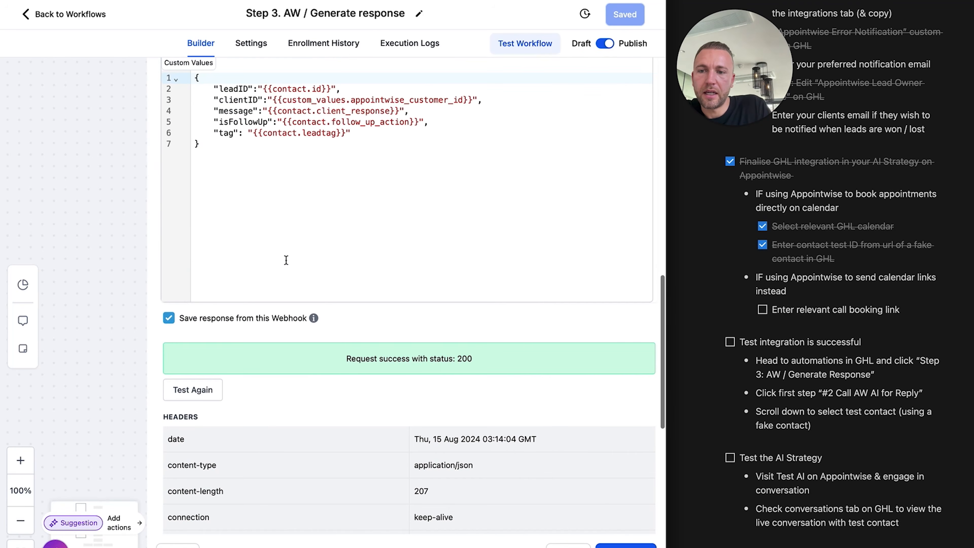
{"action": "scroll", "coordinate": [286, 260], "scroll_direction": "down", "scroll_amount": 1}
Send a webhook test request with the test contact, getting status 200
{"action": "left_click", "coordinate": [194, 372]}
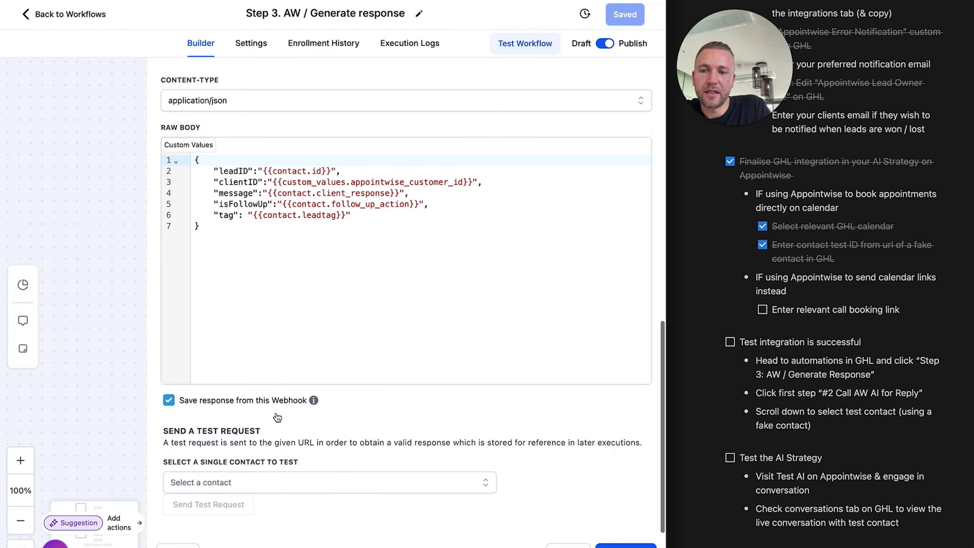
{"action": "left_click", "coordinate": [264, 491]}
{"action": "left_click", "coordinate": [250, 520]}
{"action": "left_click", "coordinate": [414, 442]}
{"action": "left_click", "coordinate": [215, 505]}
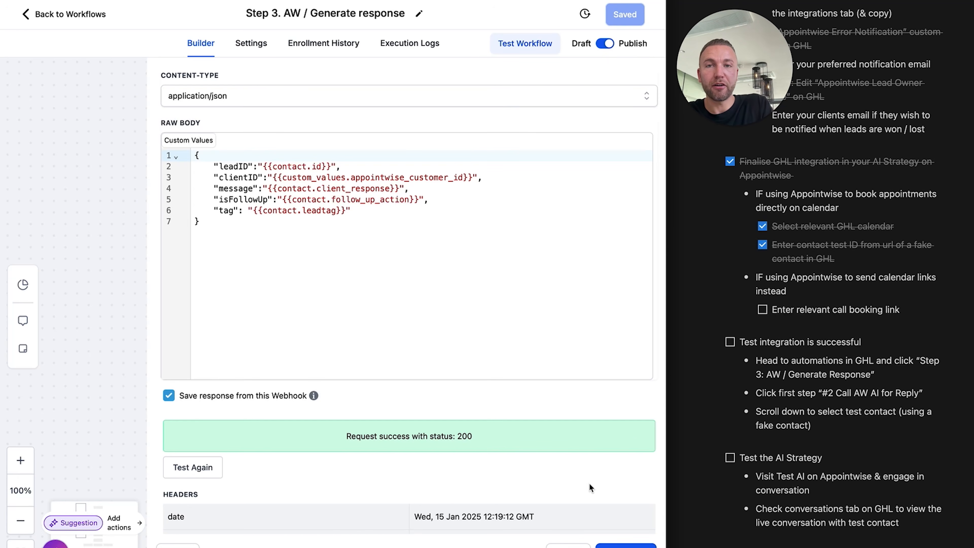
{"action": "scroll", "coordinate": [775, 382], "scroll_direction": "down", "scroll_amount": 8}
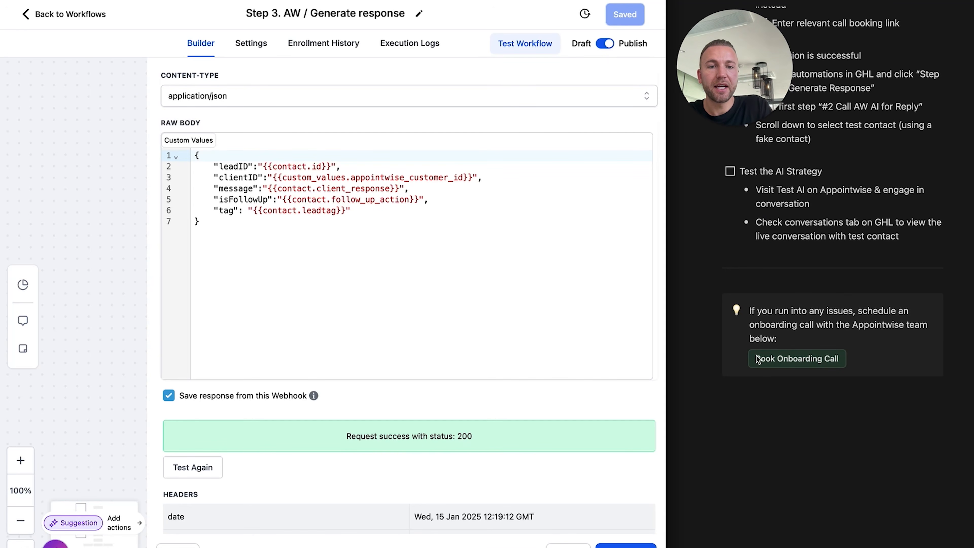
{"action": "scroll", "coordinate": [818, 251], "scroll_direction": "up", "scroll_amount": 7}
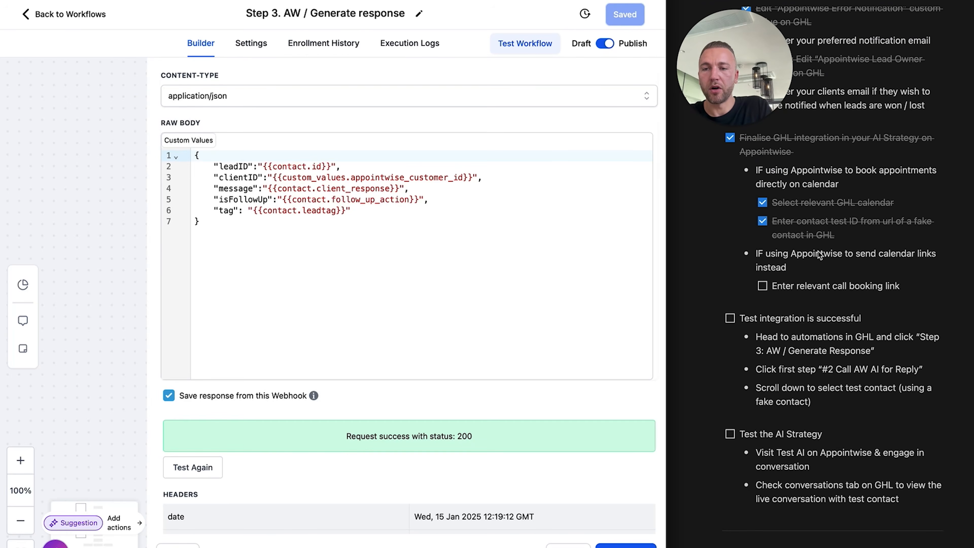
Tick 'Test integration is successful' and 'Test the AI Strategy' in the setup checklist
{"action": "left_click", "coordinate": [463, 1]}
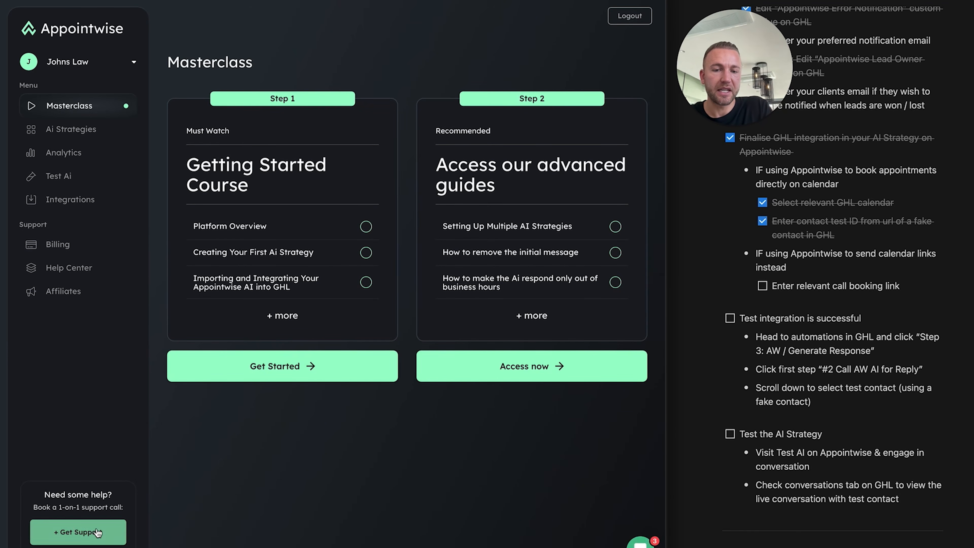
{"action": "left_click", "coordinate": [555, 1]}
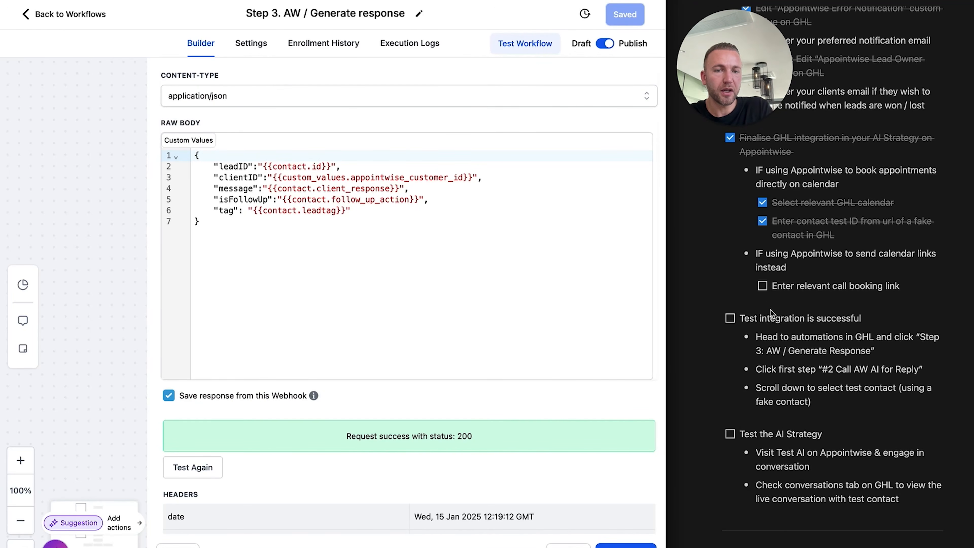
{"action": "left_click", "coordinate": [820, 294]}
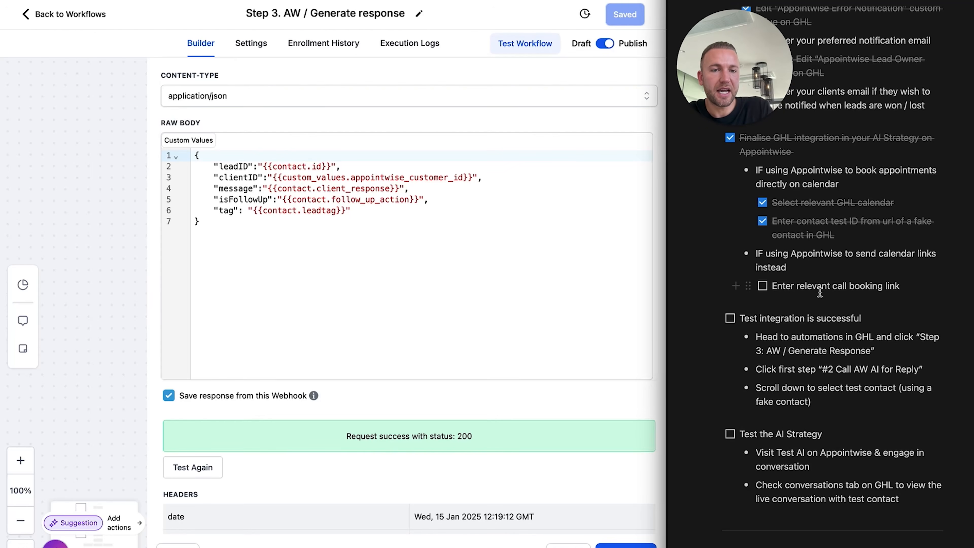
{"action": "left_click", "coordinate": [730, 319]}
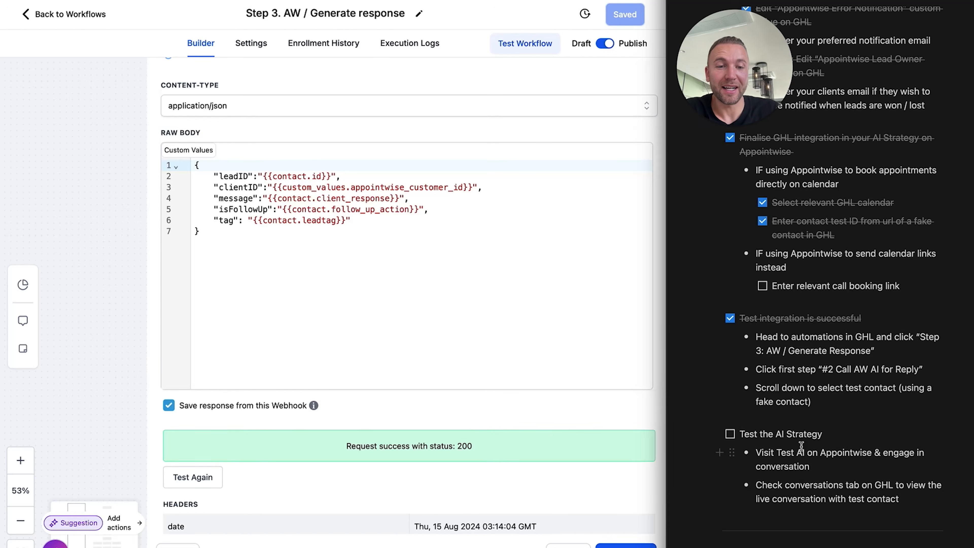
{"action": "left_click", "coordinate": [730, 435]}
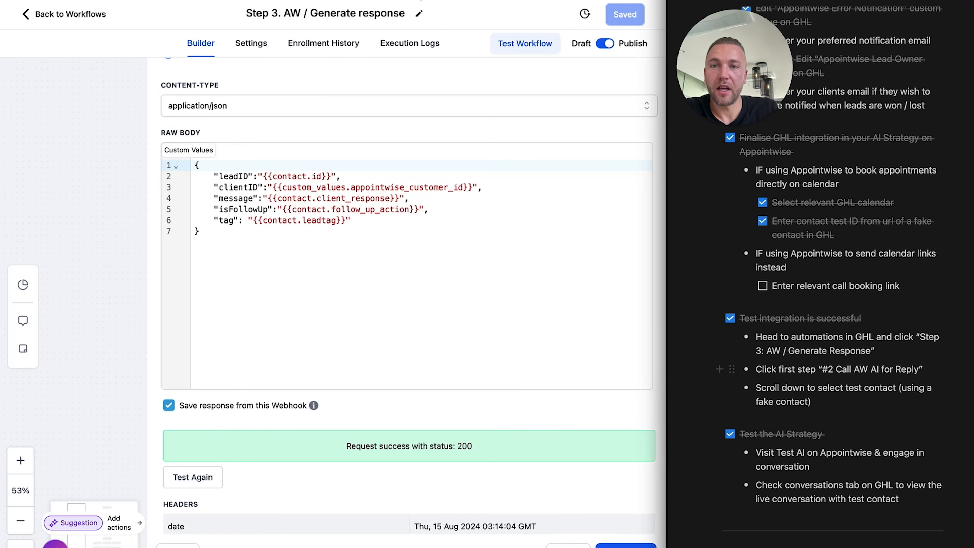